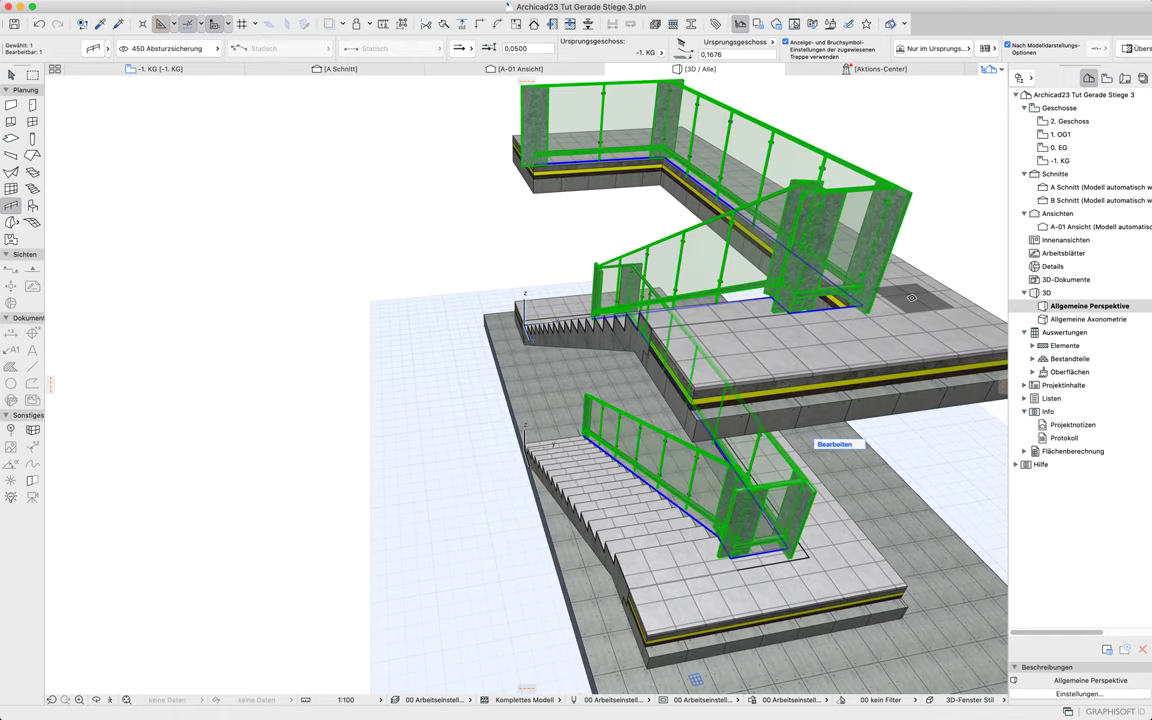
In the railing's node post settings, set the second cross-section dimension to 0,0350 and the bottom offset to -0,3
key("super+t")
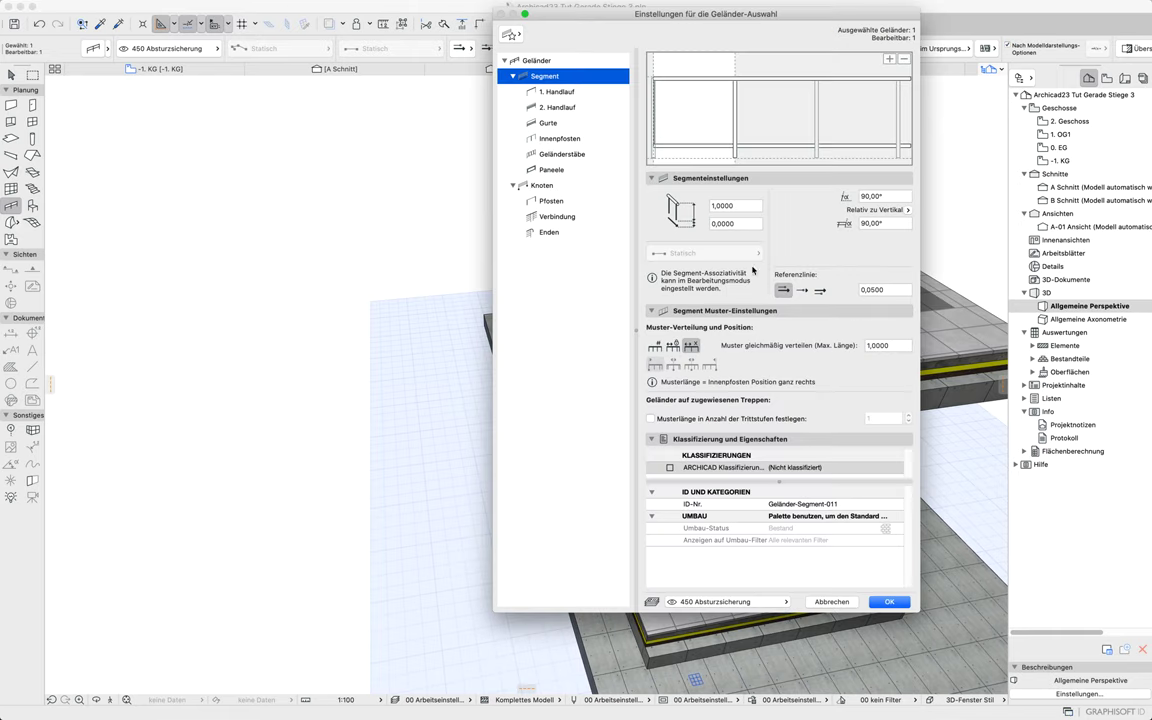
left_click(551, 203)
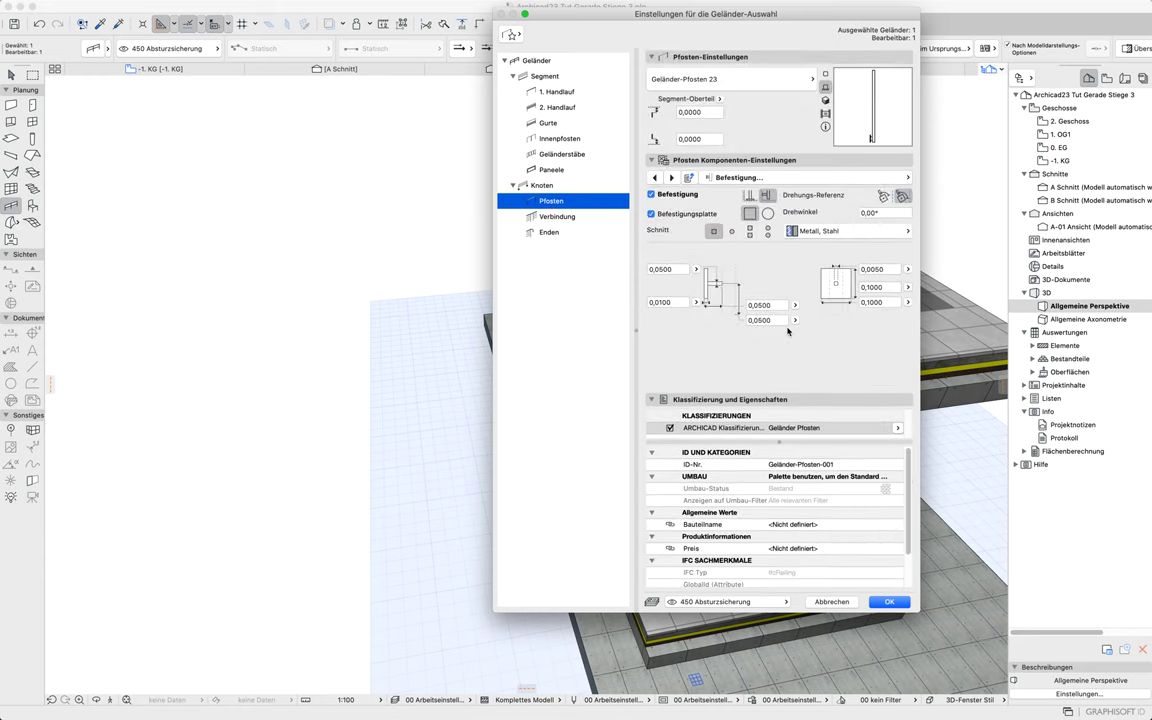
left_click(743, 178)
left_click(970, 178)
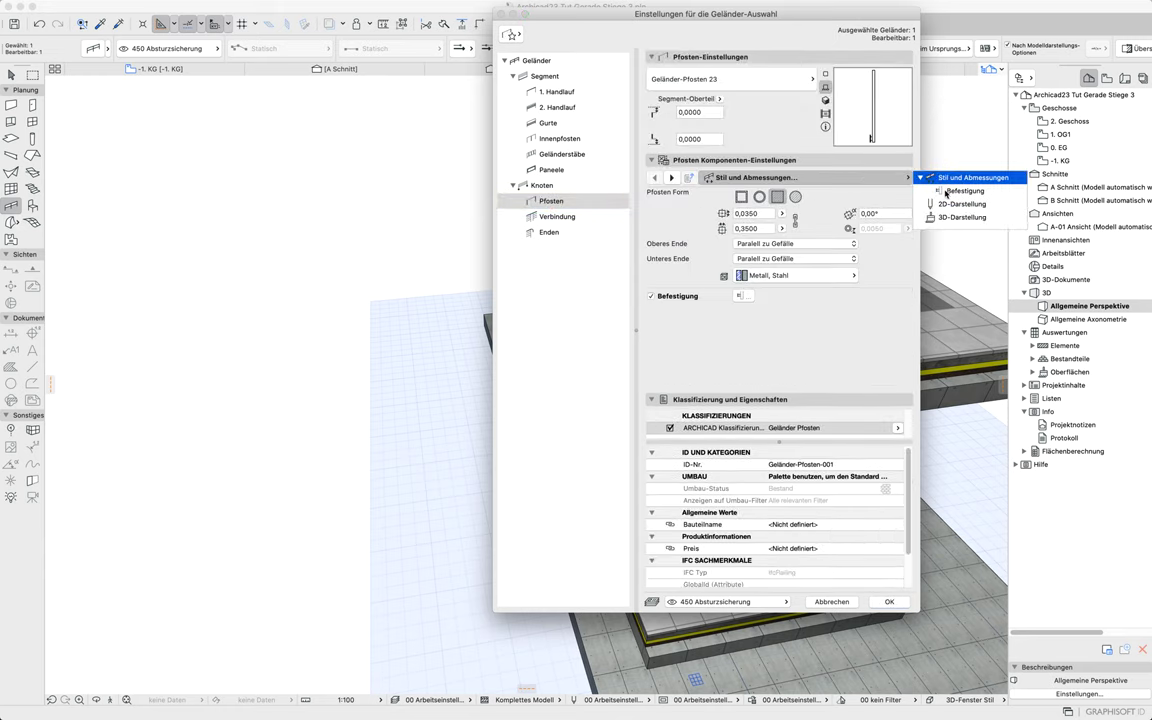
left_click(744, 233)
left_click(746, 233)
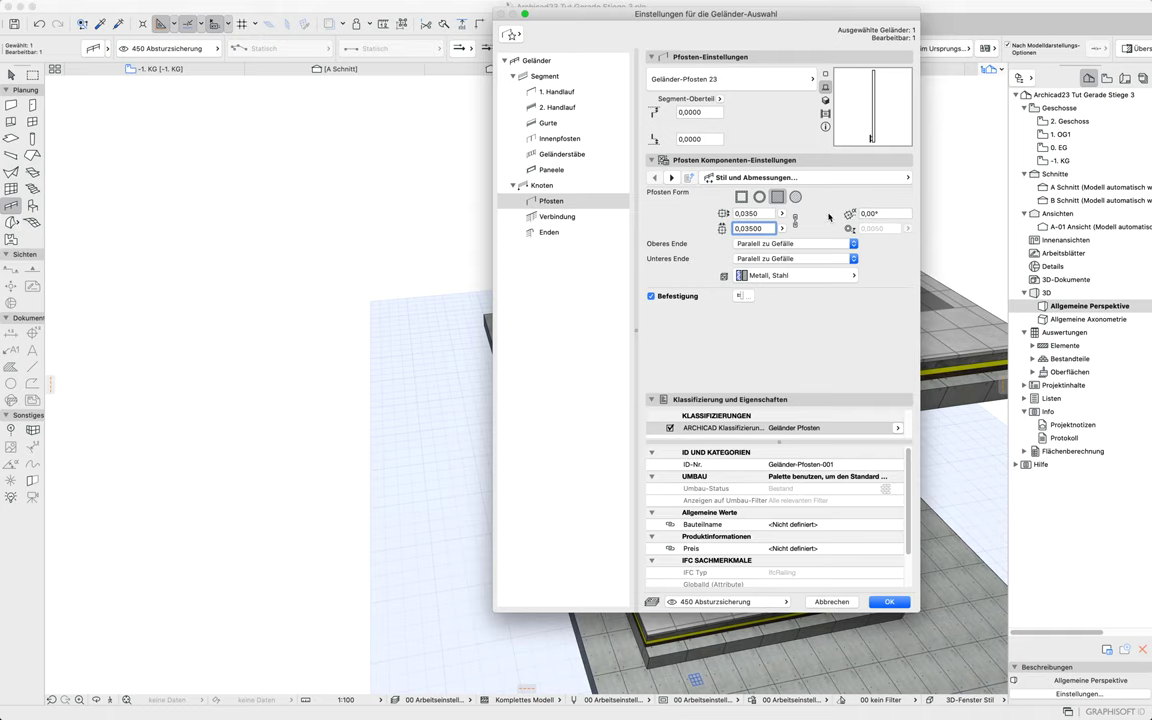
left_click(686, 139)
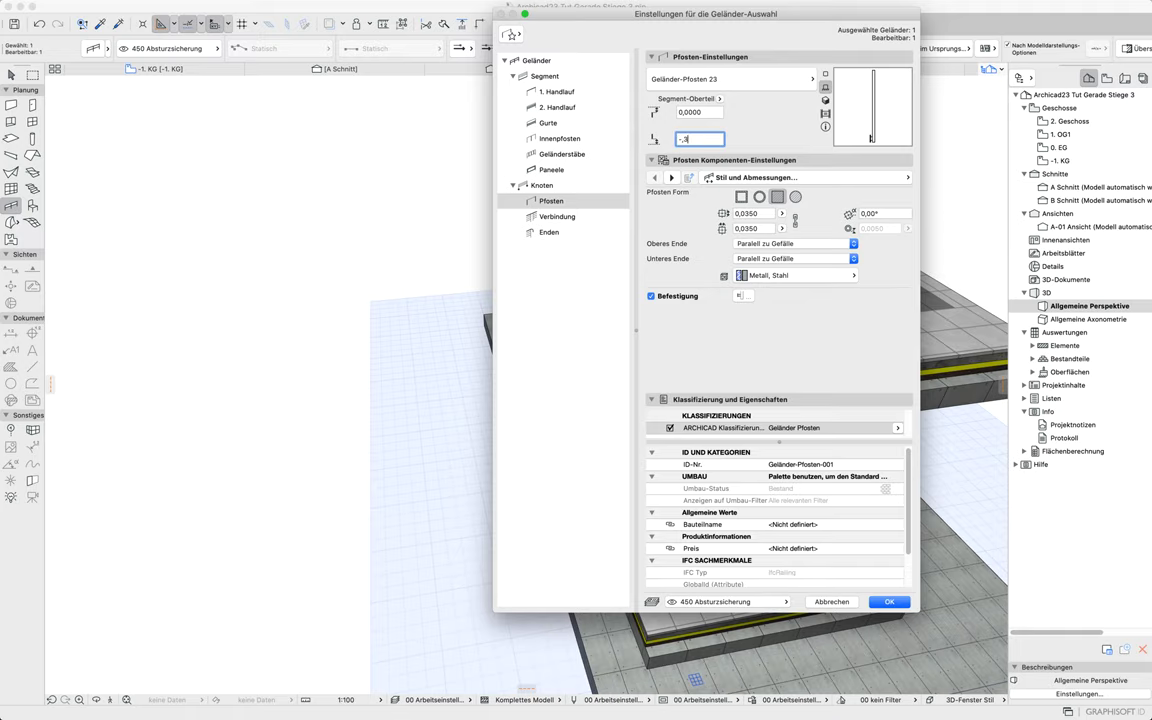
key("Return")
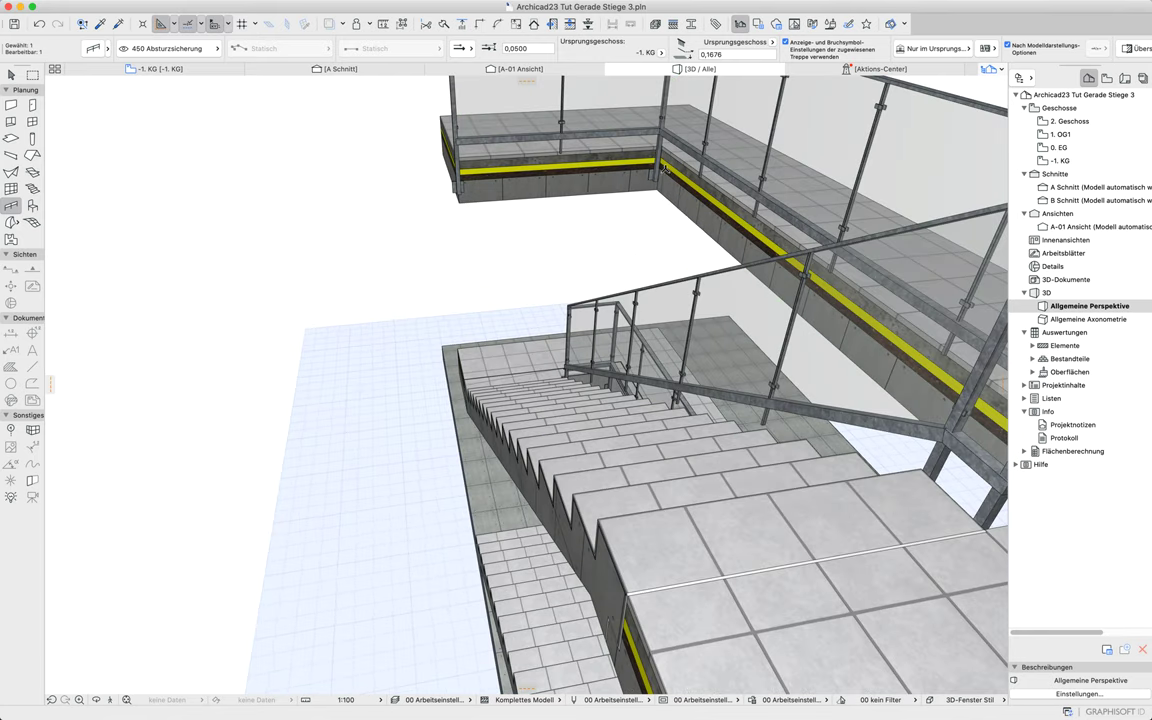
Examine the lower ends and fixings of the railing posts along the slab edges in the 3D view
scroll(641, 178, "up", 5)
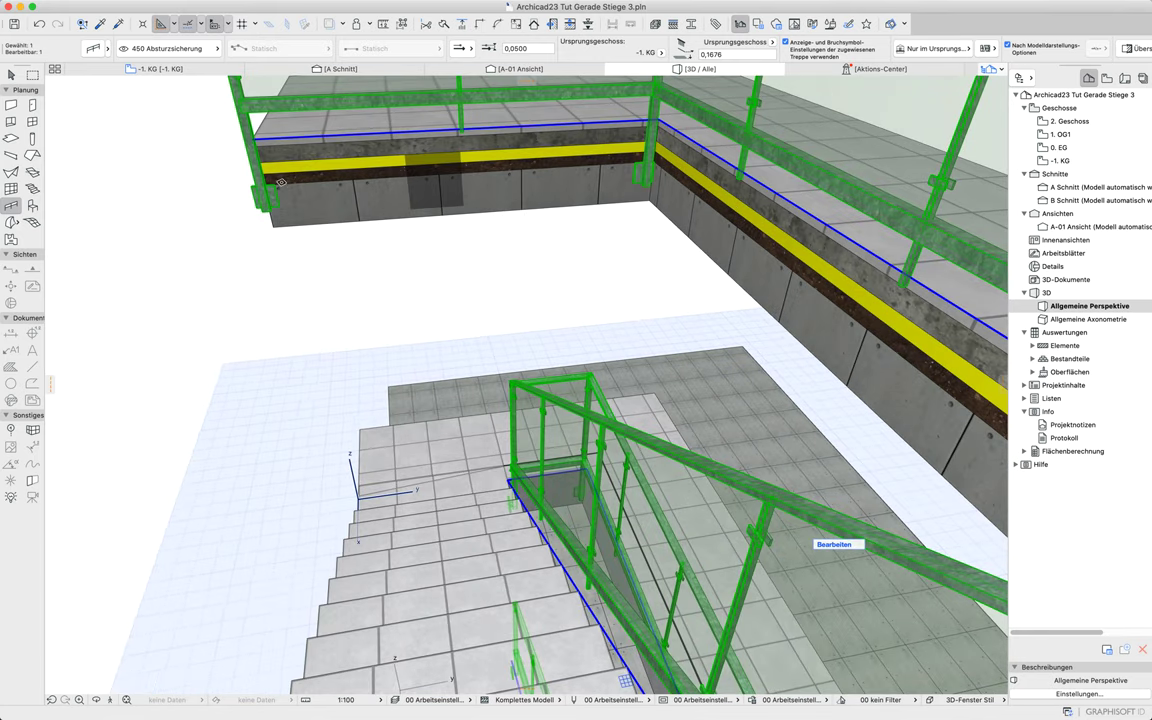
scroll(631, 168, "down", 5)
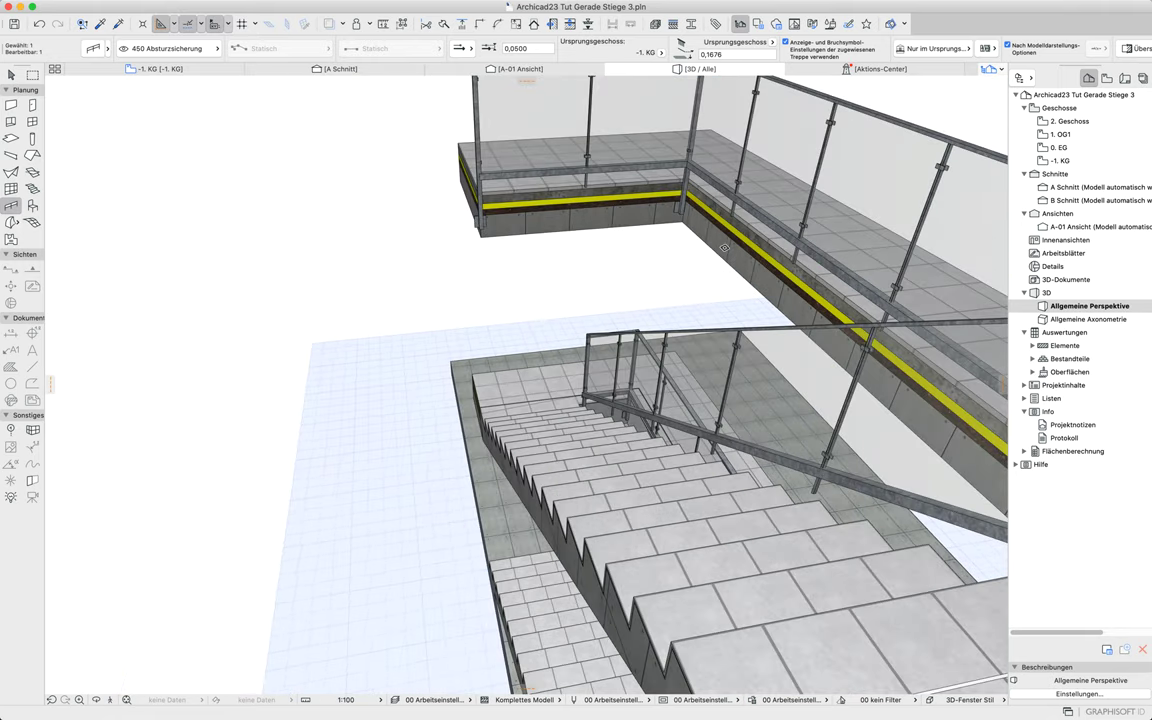
middle_click_drag(874, 470, 675, 348, "shift")
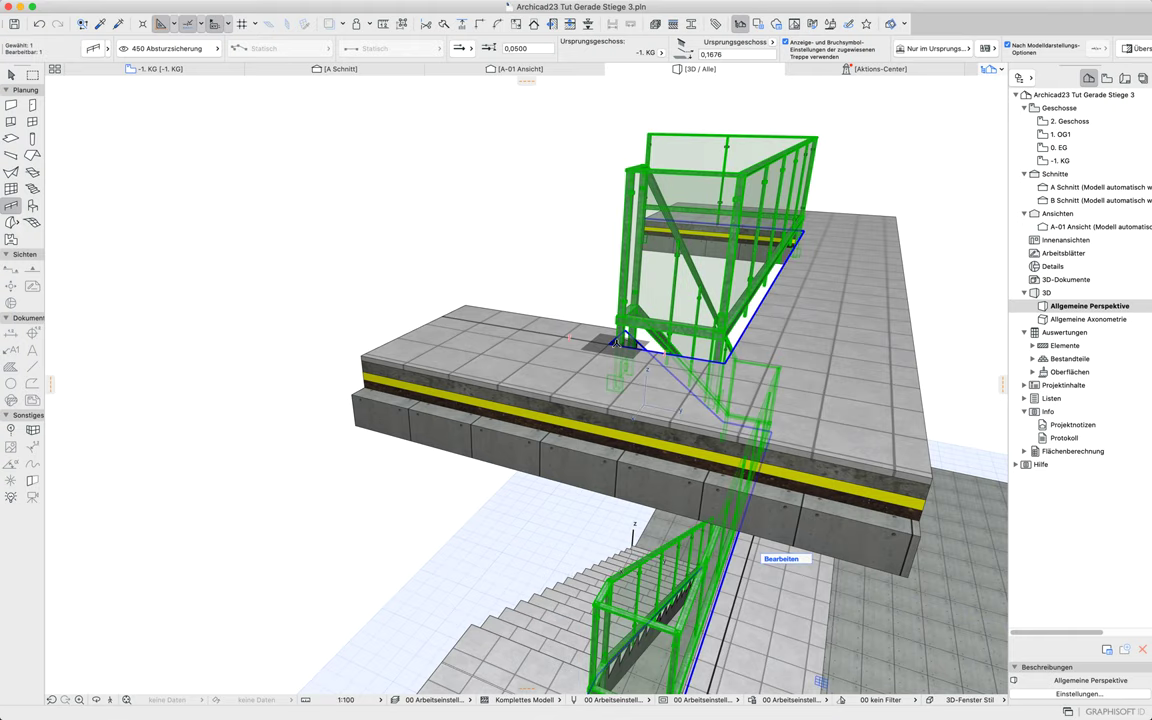
middle_click_drag(619, 264, 696, 246, "shift")
scroll(675, 214, "up", 4)
scroll(675, 215, "up", 10)
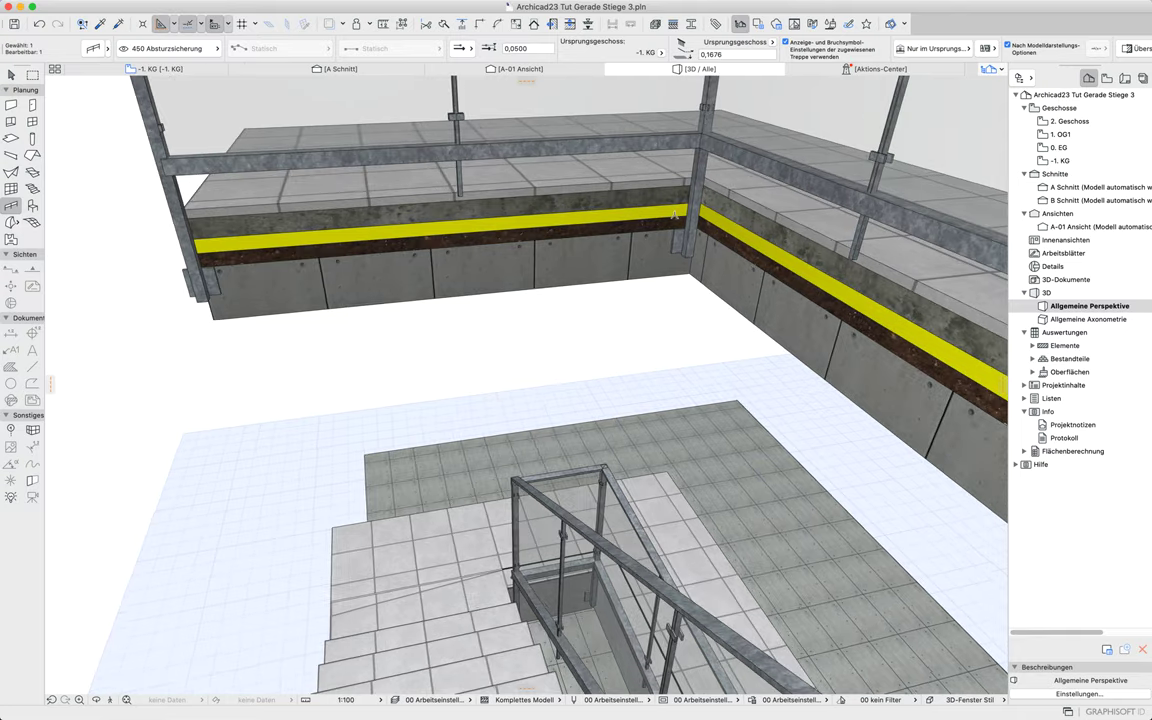
middle_click_drag(701, 251, 676, 254, "shift")
middle_click_drag(746, 244, 641, 259)
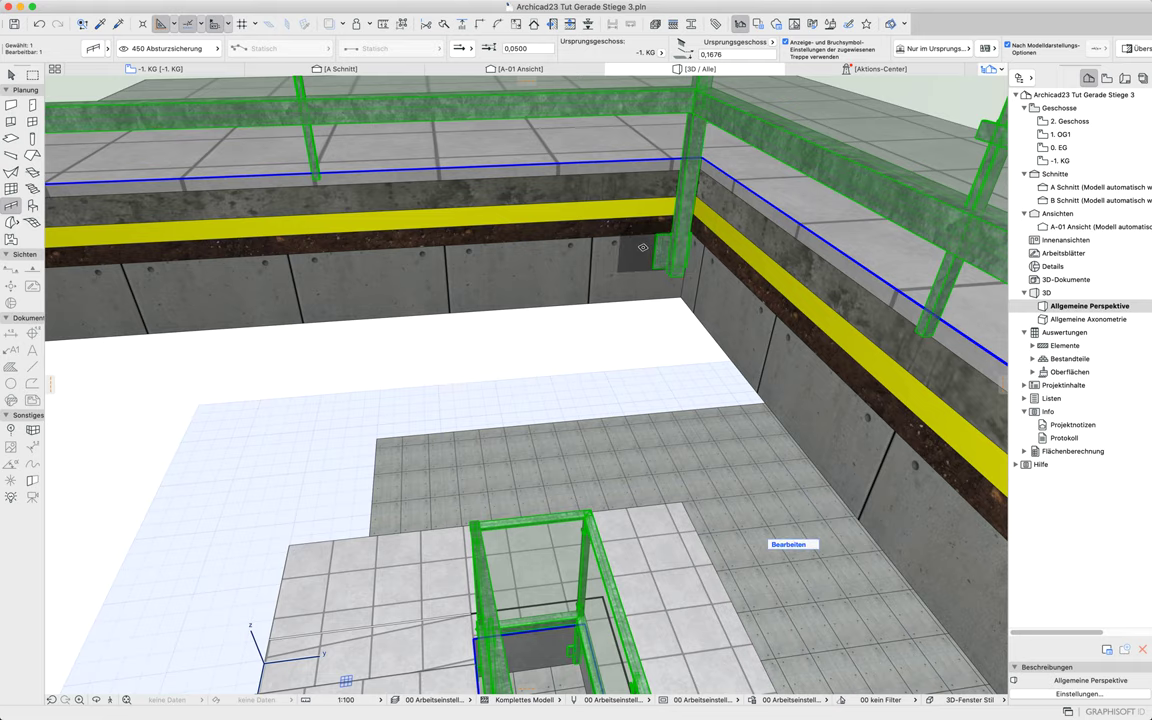
scroll(630, 271, "down", 5)
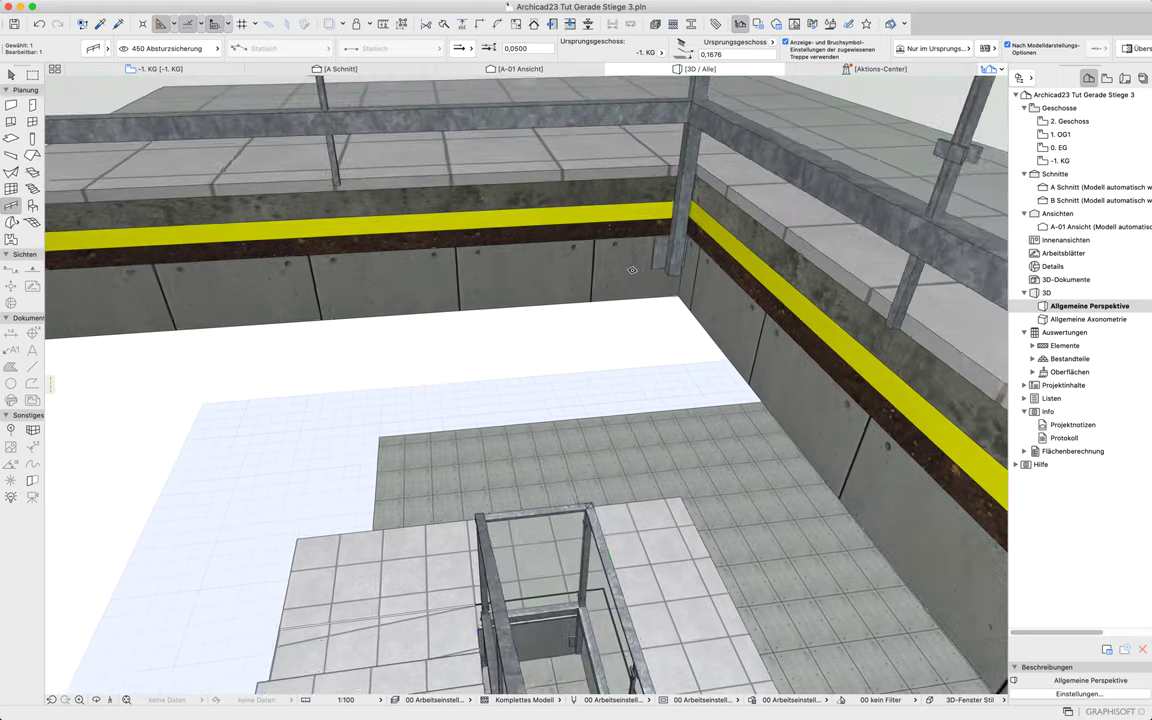
Move the railing's end node slightly inward from the slab corner along the upper landing's short edge
middle_click_drag(509, 288, 638, 290)
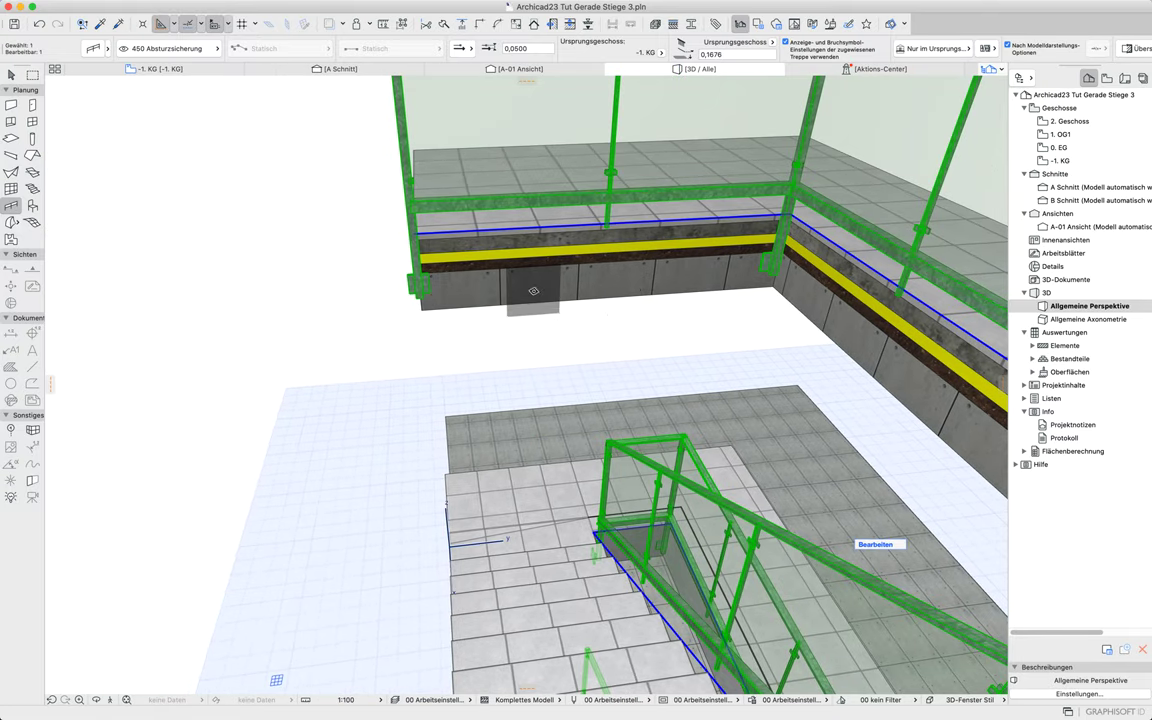
left_click(415, 231)
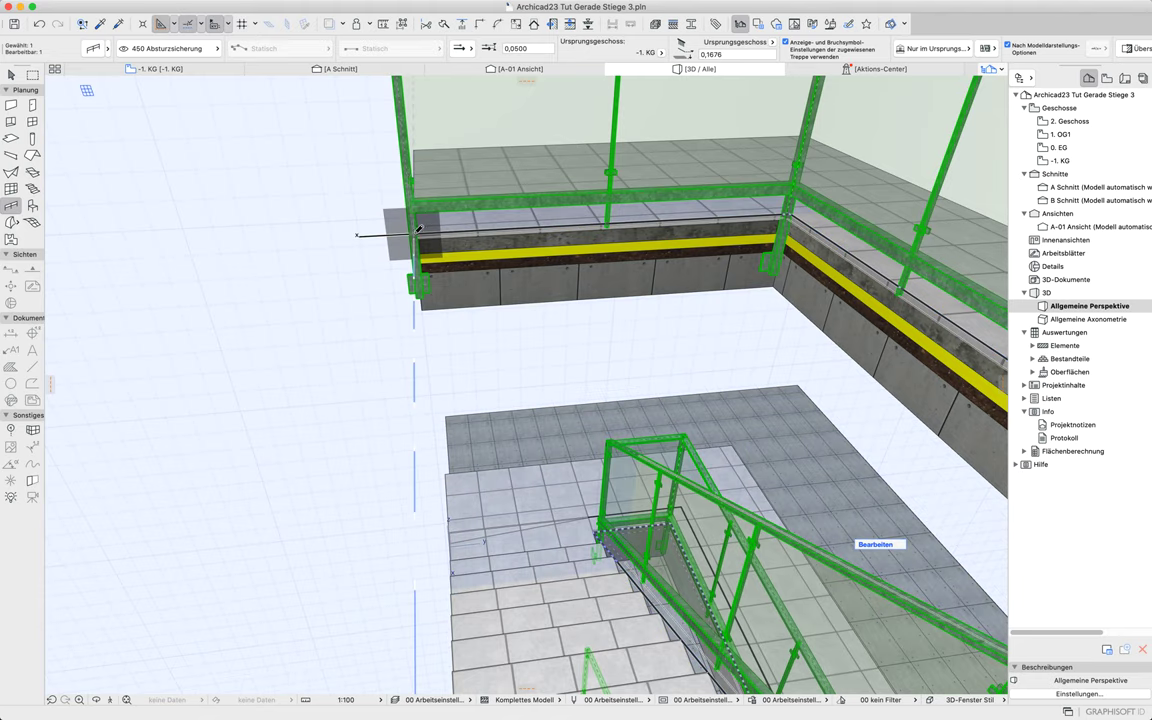
left_click(432, 228)
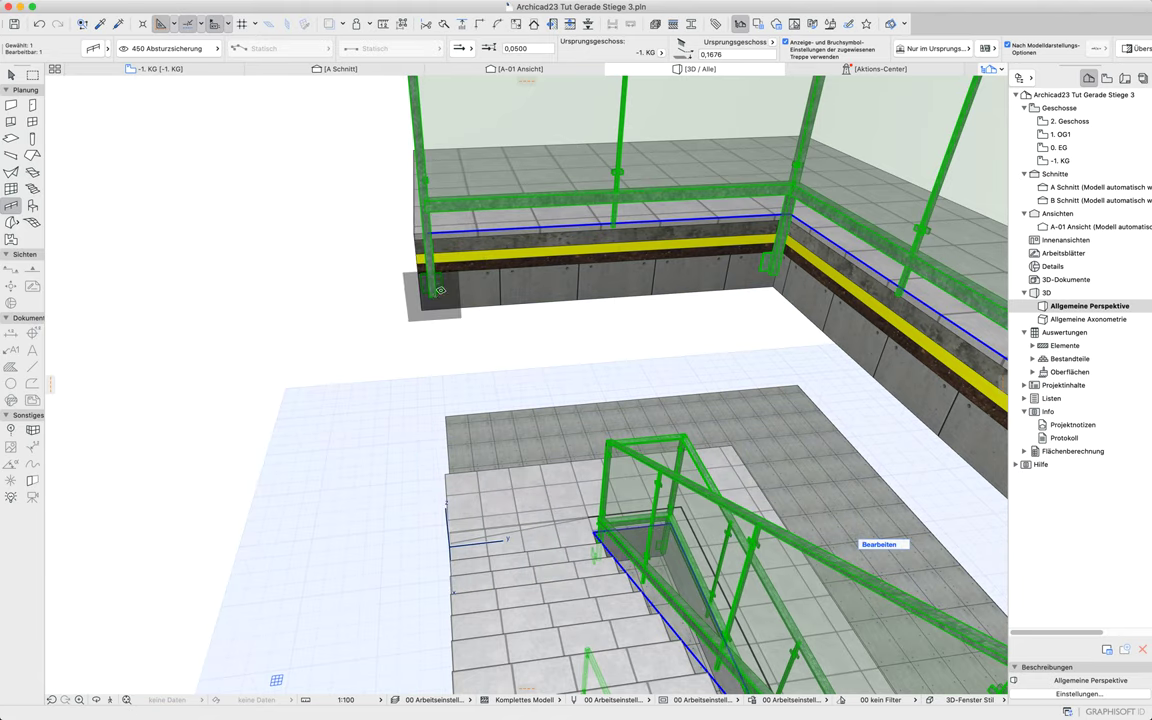
Open the railing's inner post (Innenpfosten) settings and choose Geländer-Pfosten 23 as the post type
middle_click_drag(574, 288, 781, 324)
scroll(618, 330, "down", 5)
left_click(762, 323)
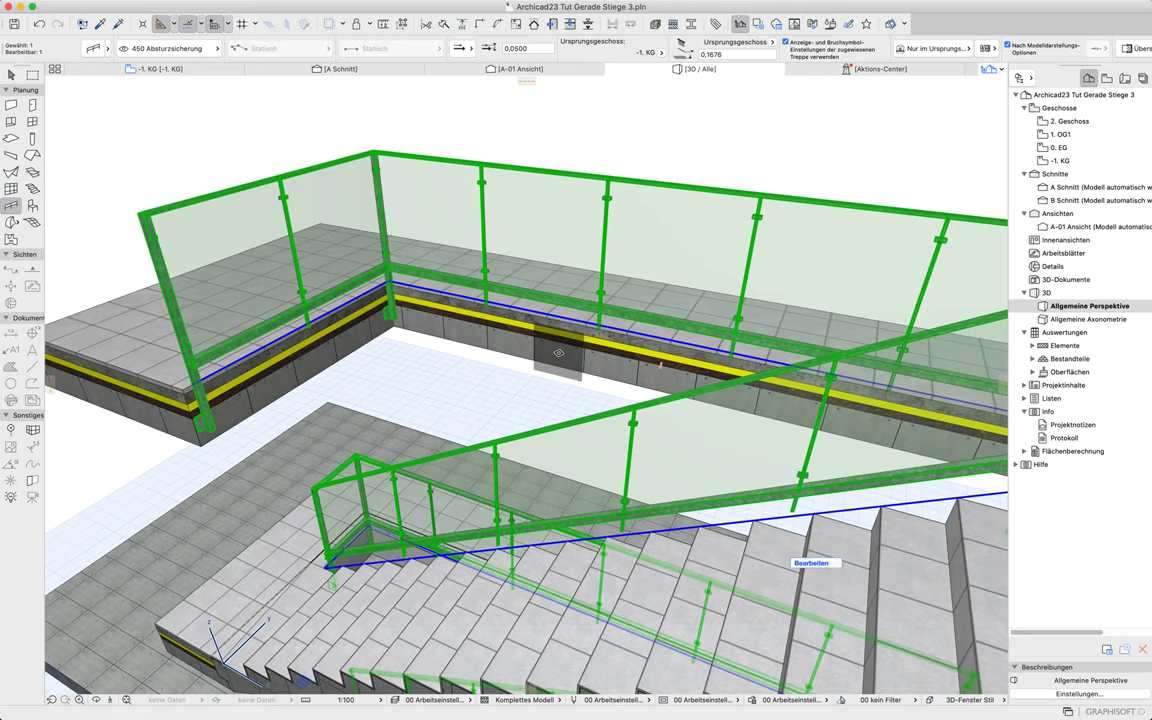
key("super+t")
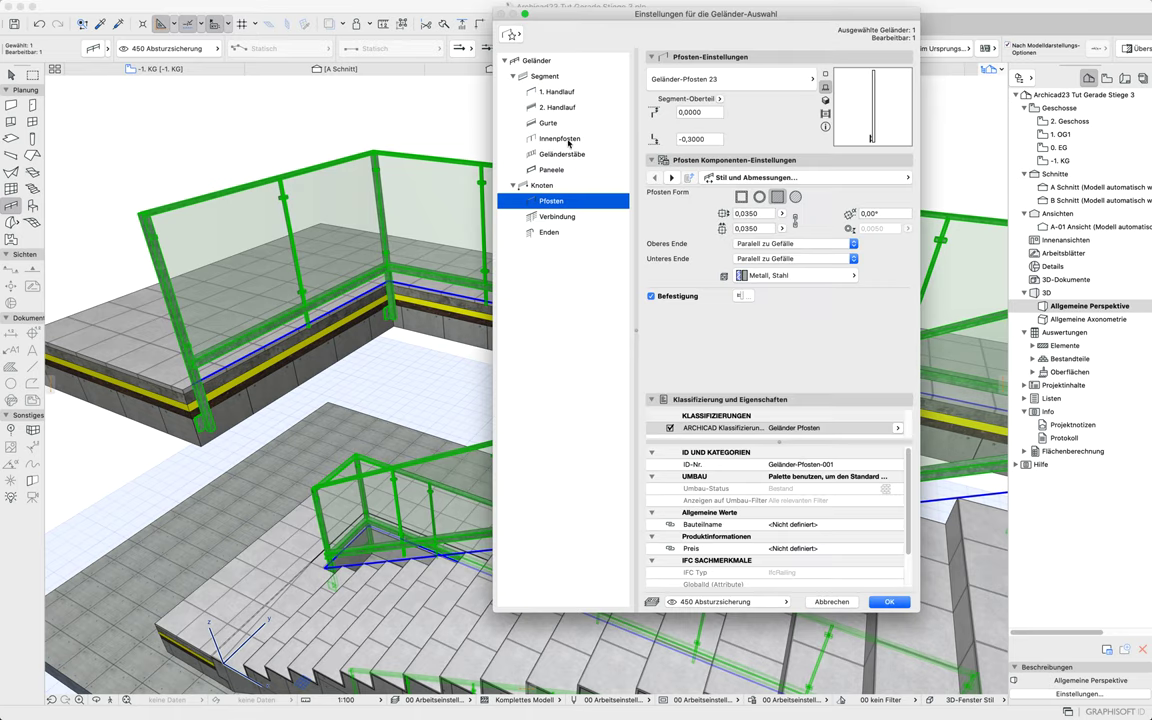
left_click(560, 139)
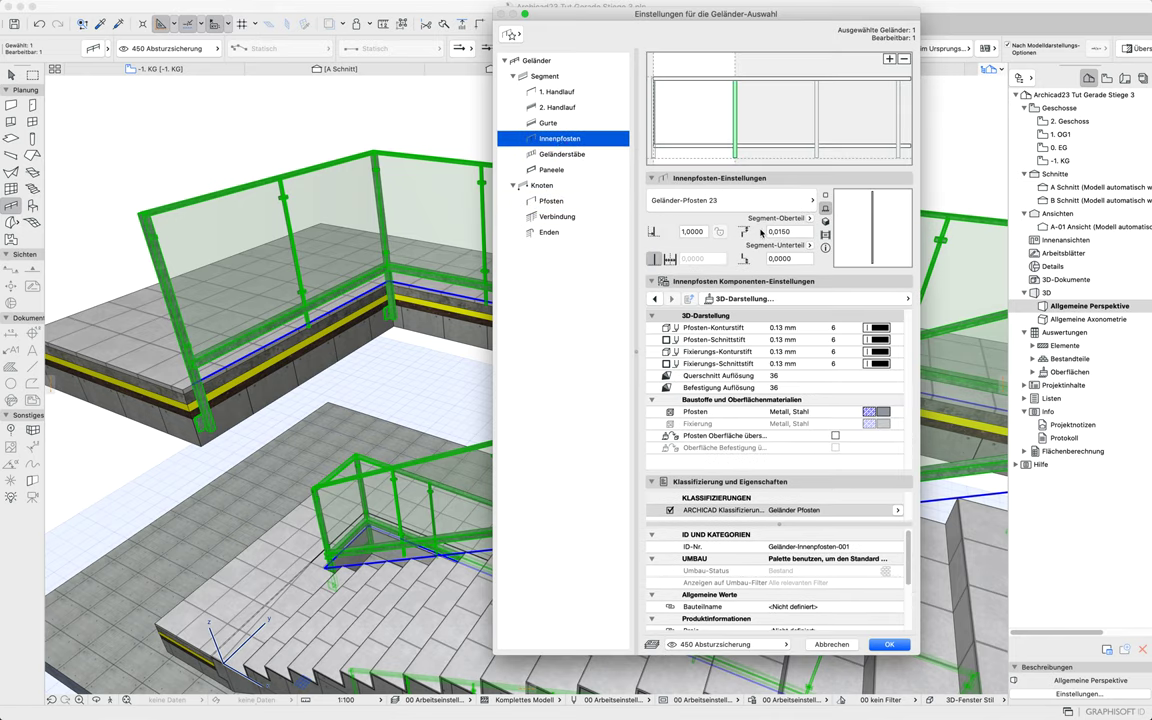
left_click(768, 204)
left_click(978, 237)
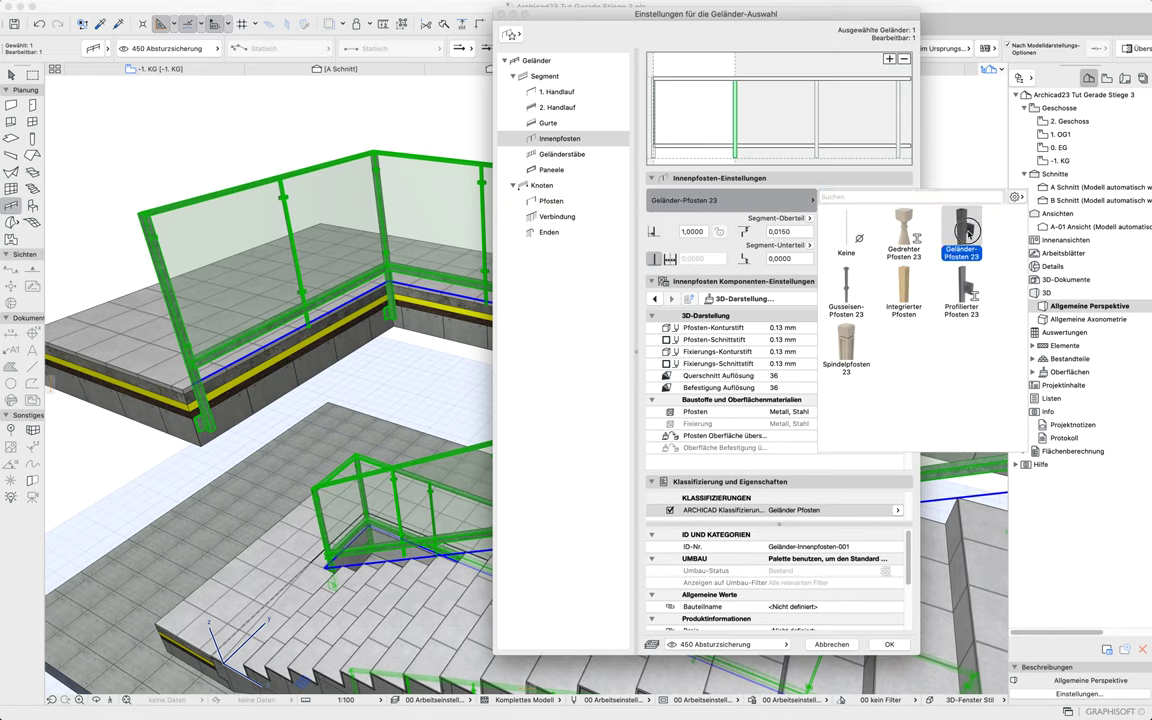
left_click(736, 207)
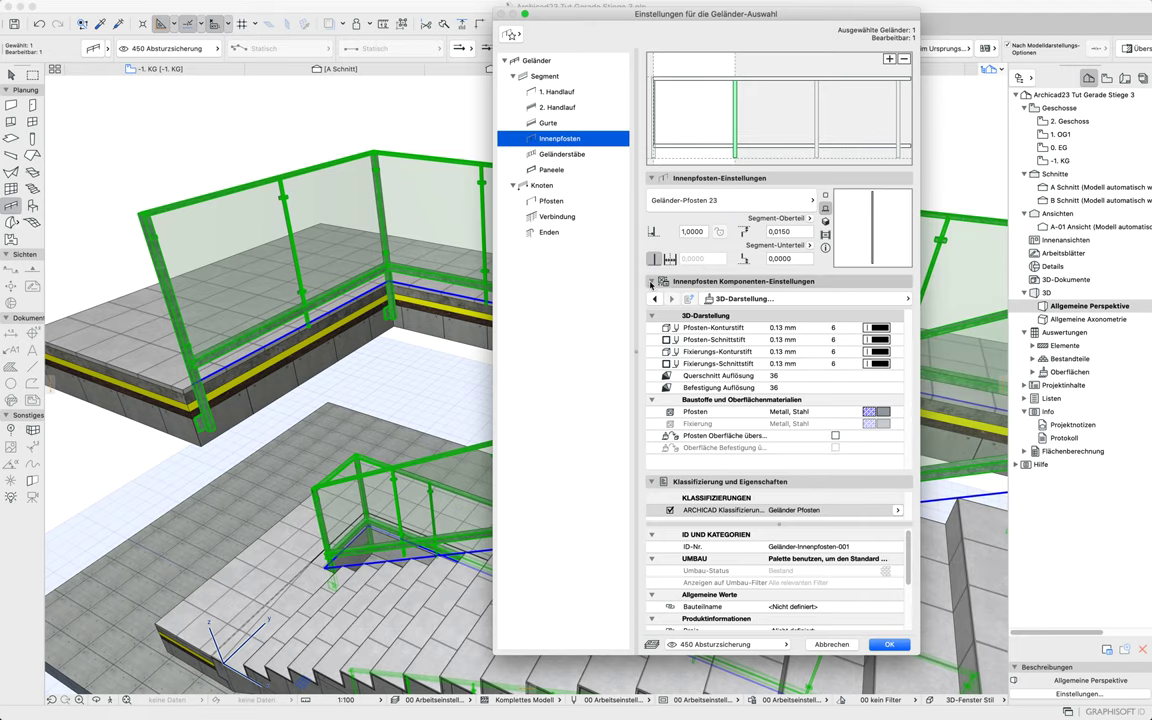
left_click(651, 283)
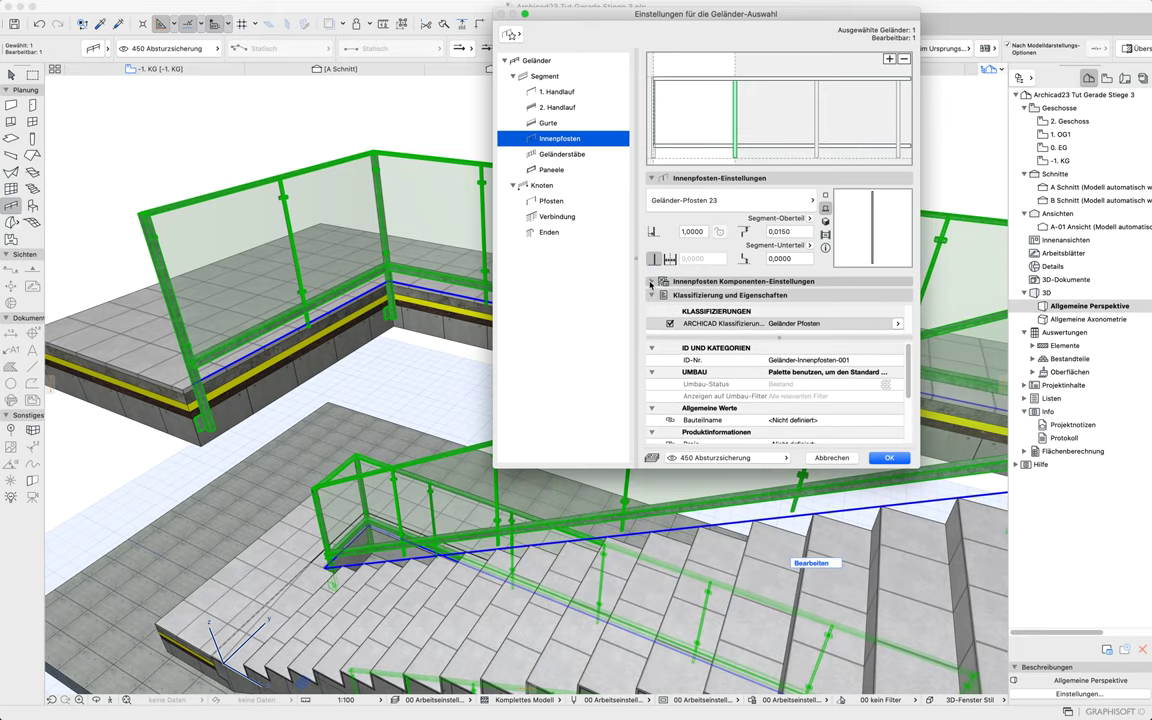
left_click(651, 283)
Set both cross-section dimensions of the inner posts to 0,0350 in Stil und Abmessungen
left_click(745, 299)
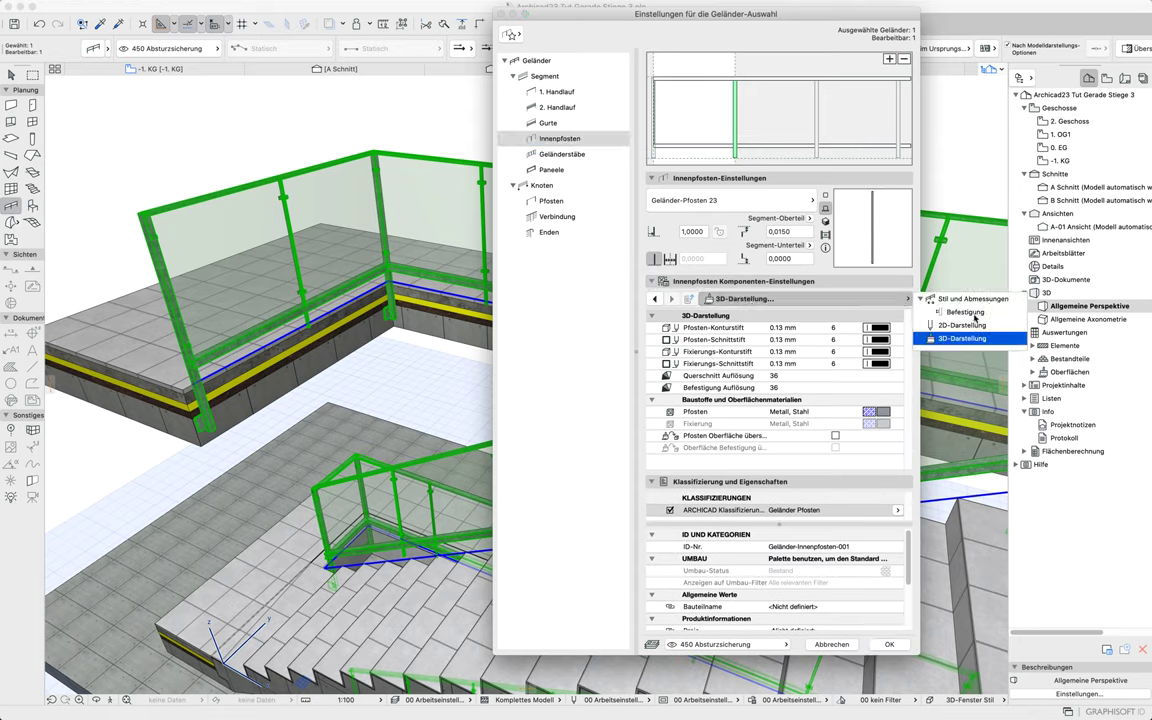
left_click(970, 299)
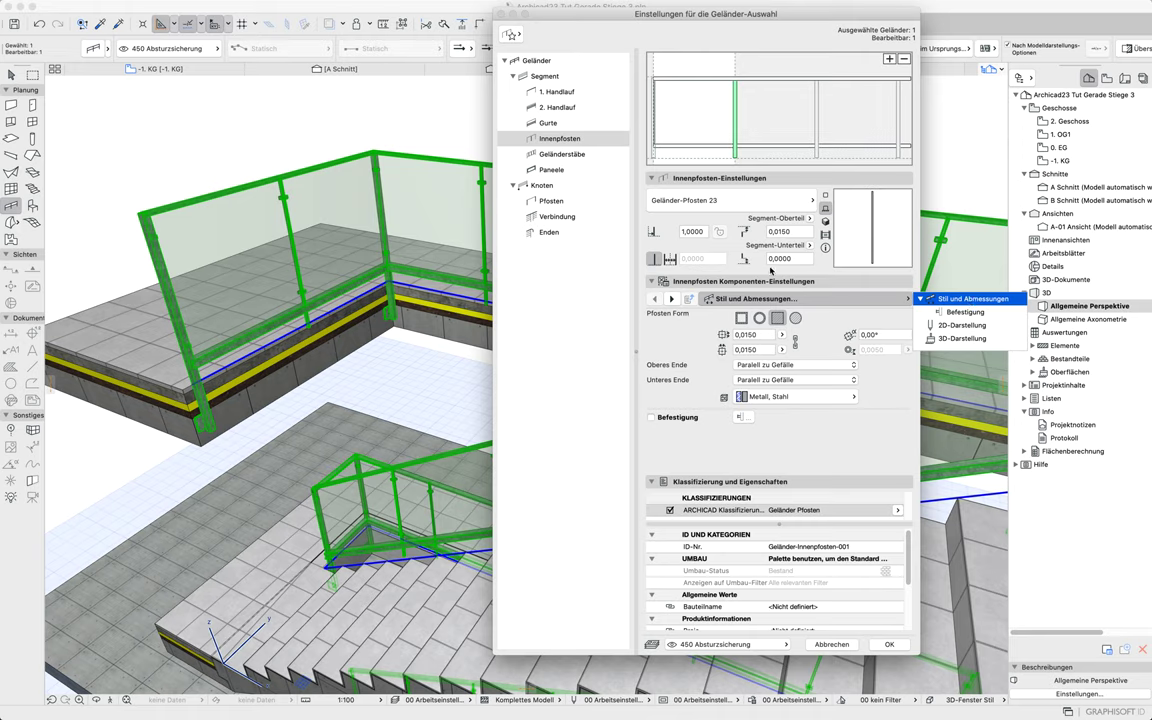
left_click(760, 334)
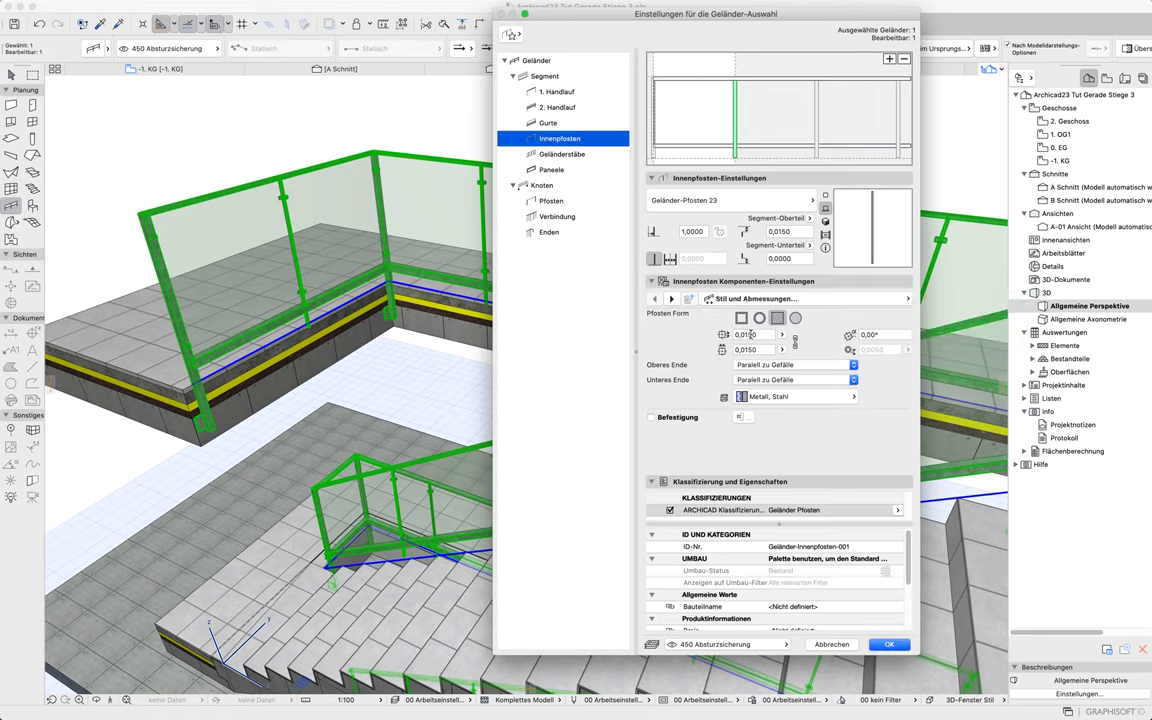
left_click(748, 334)
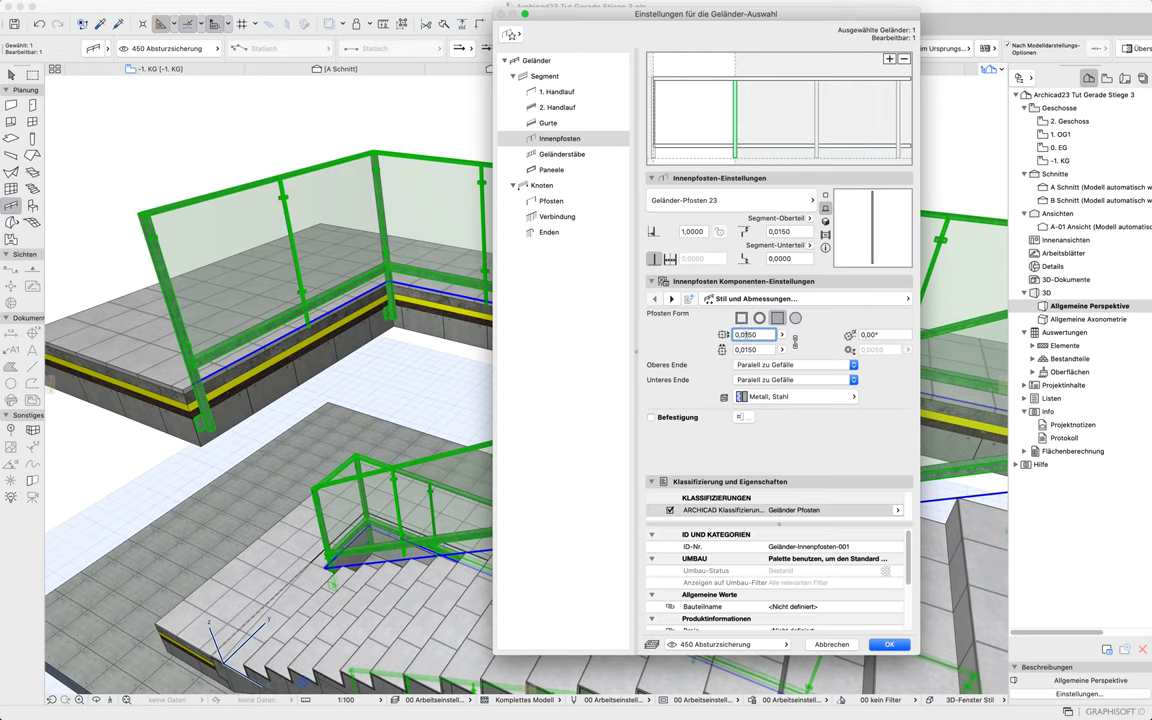
left_click(751, 350)
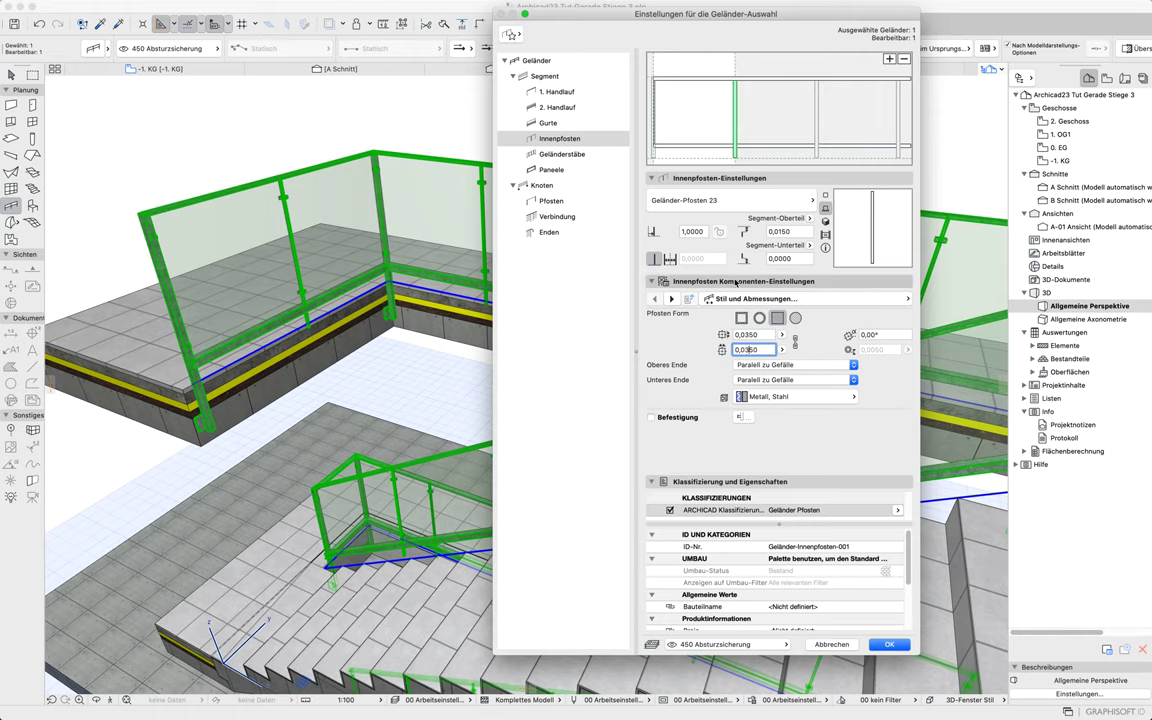
Set the inner posts' offset from the segment bottom to -0,35 and enable their fixing (Befestigung)
left_click(793, 258)
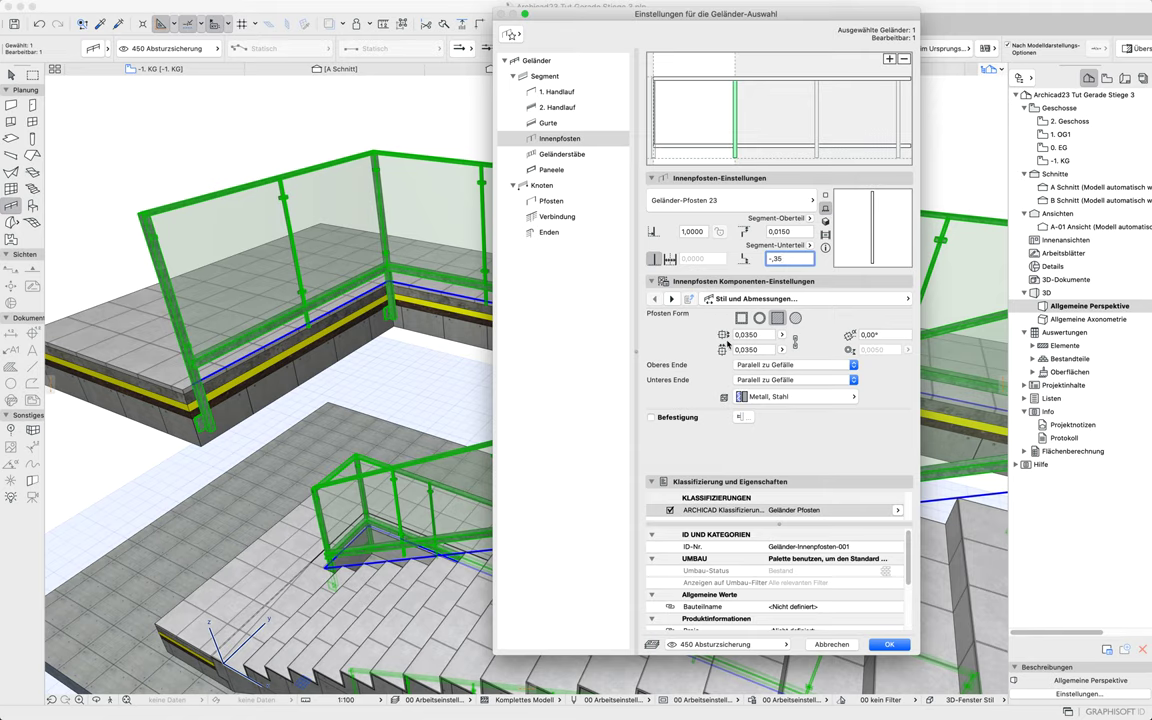
left_click(737, 299)
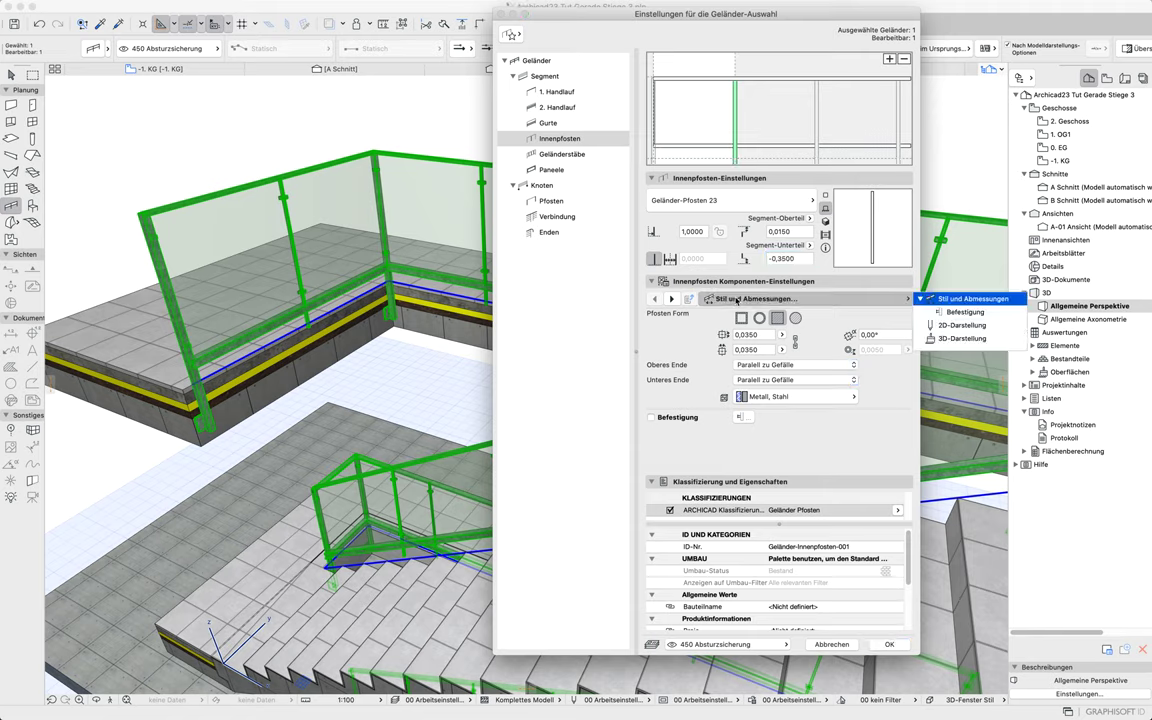
left_click(962, 312)
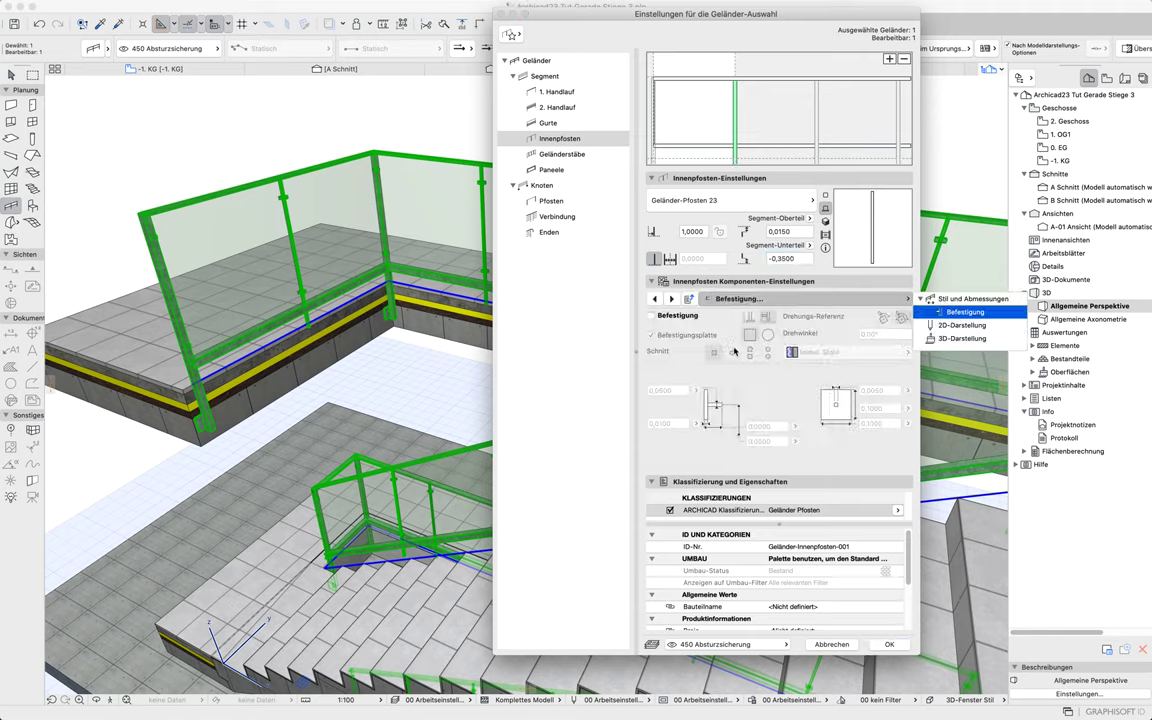
left_click(652, 317)
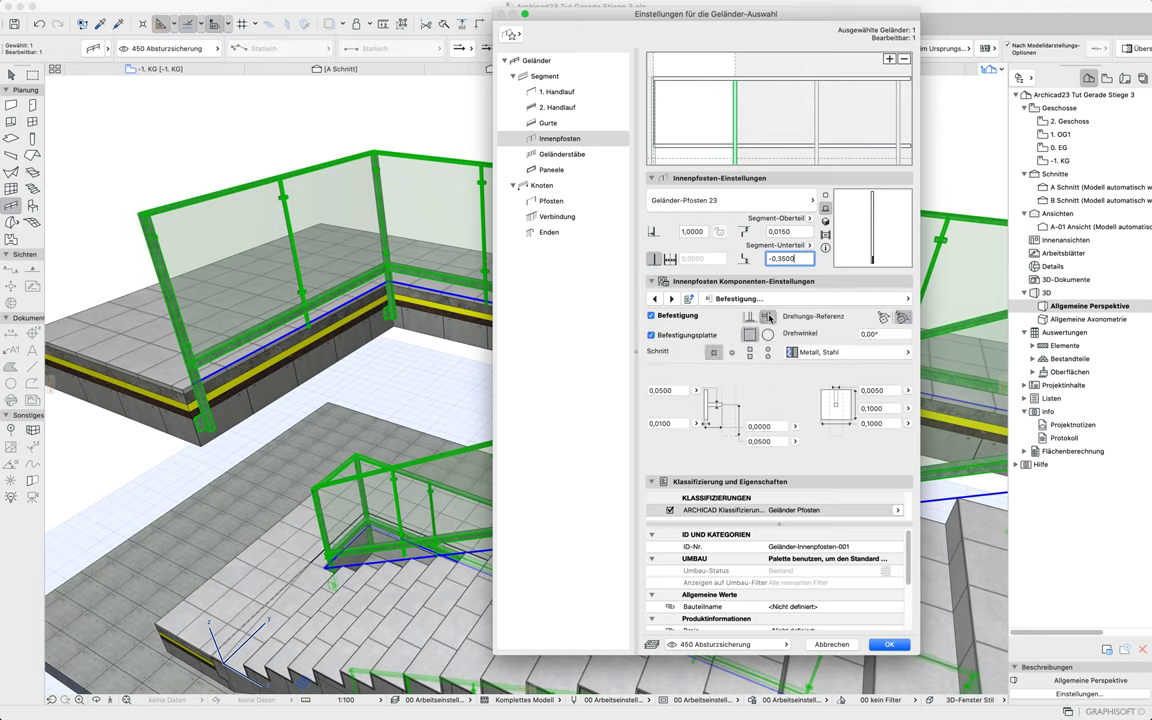
double_click(769, 429)
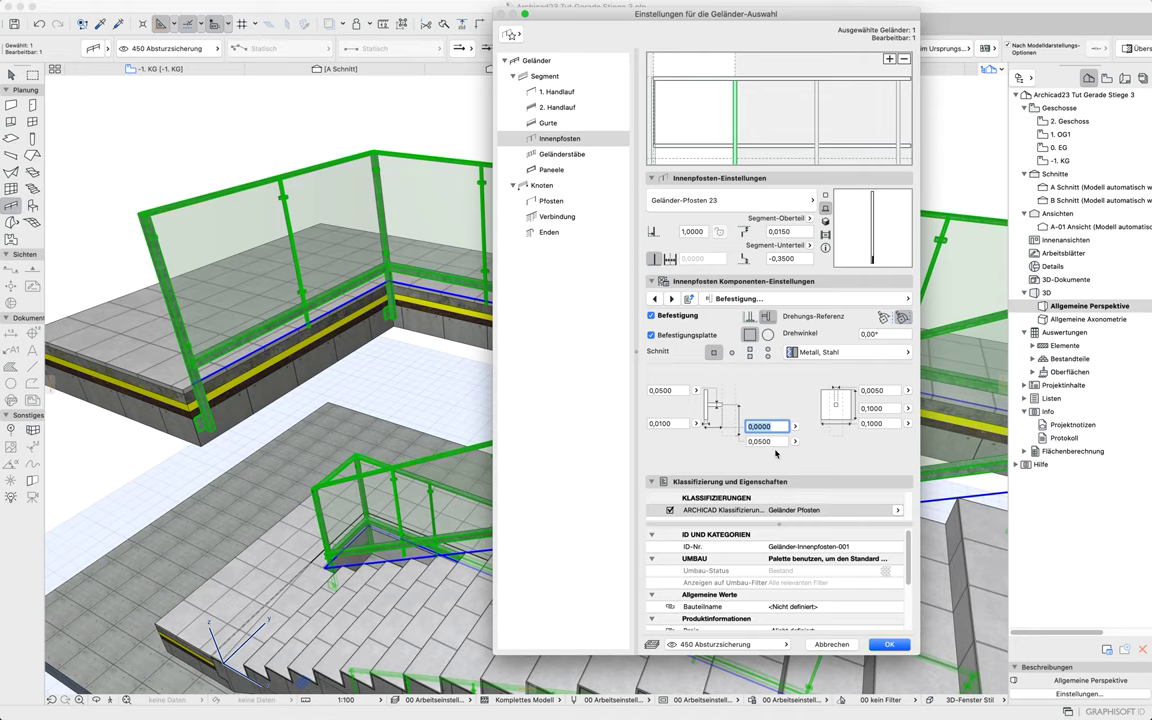
left_click(763, 441)
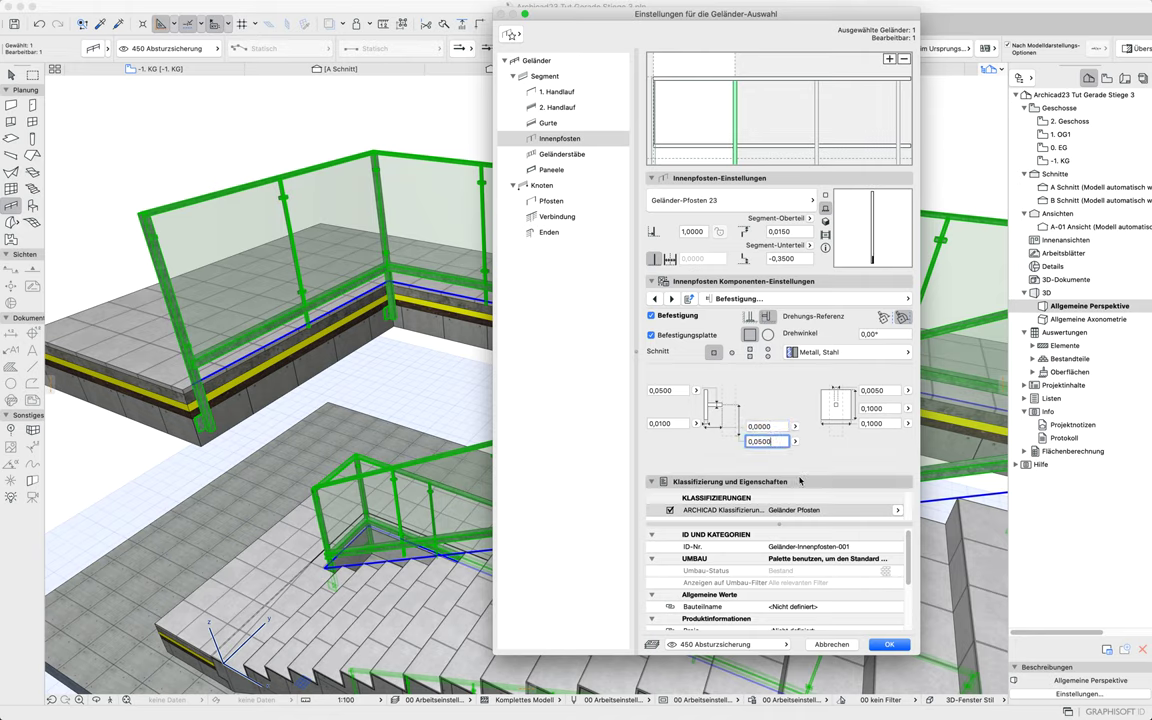
key("Return")
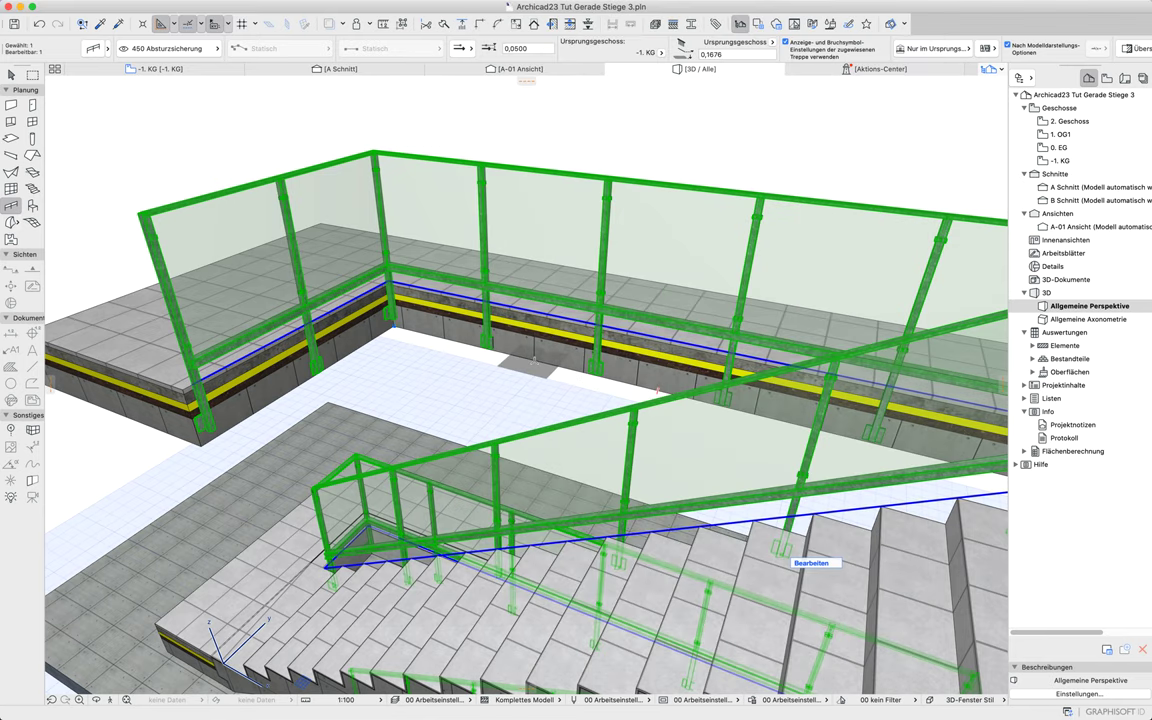
Set the railing's inner posts' (Innenpfosten) offset from the lower segment edge (Segment-Unterteil) to -0,30 and apply the settings
key("super+t")
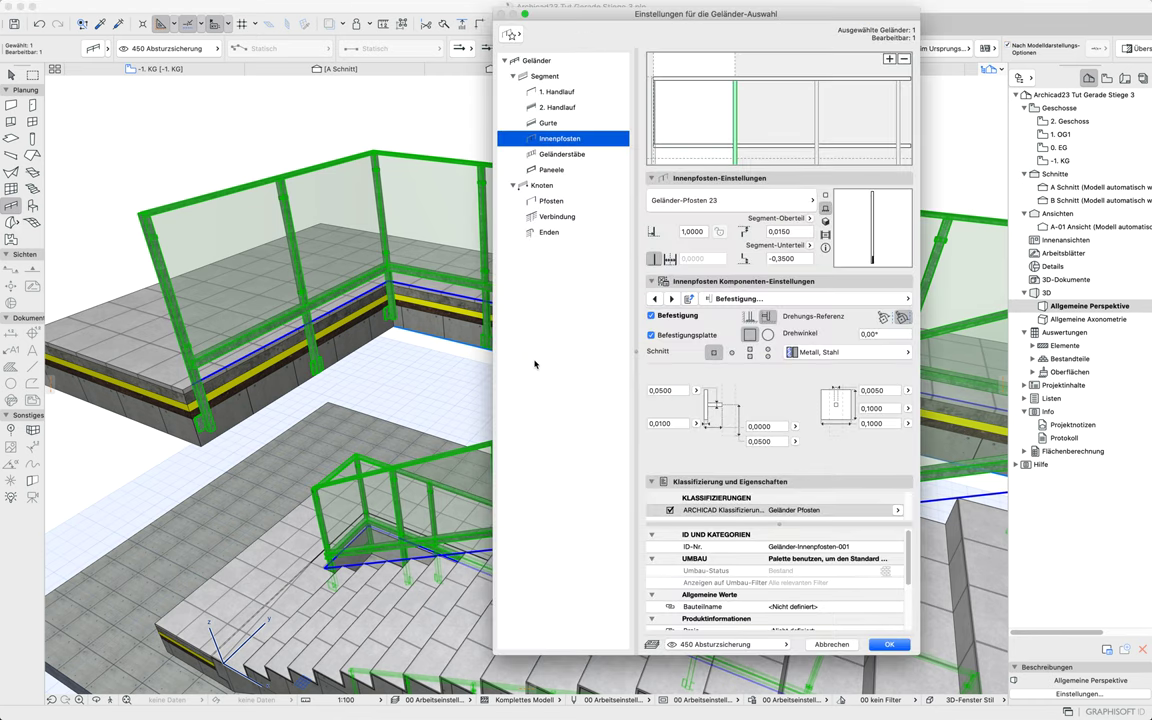
left_click(783, 259)
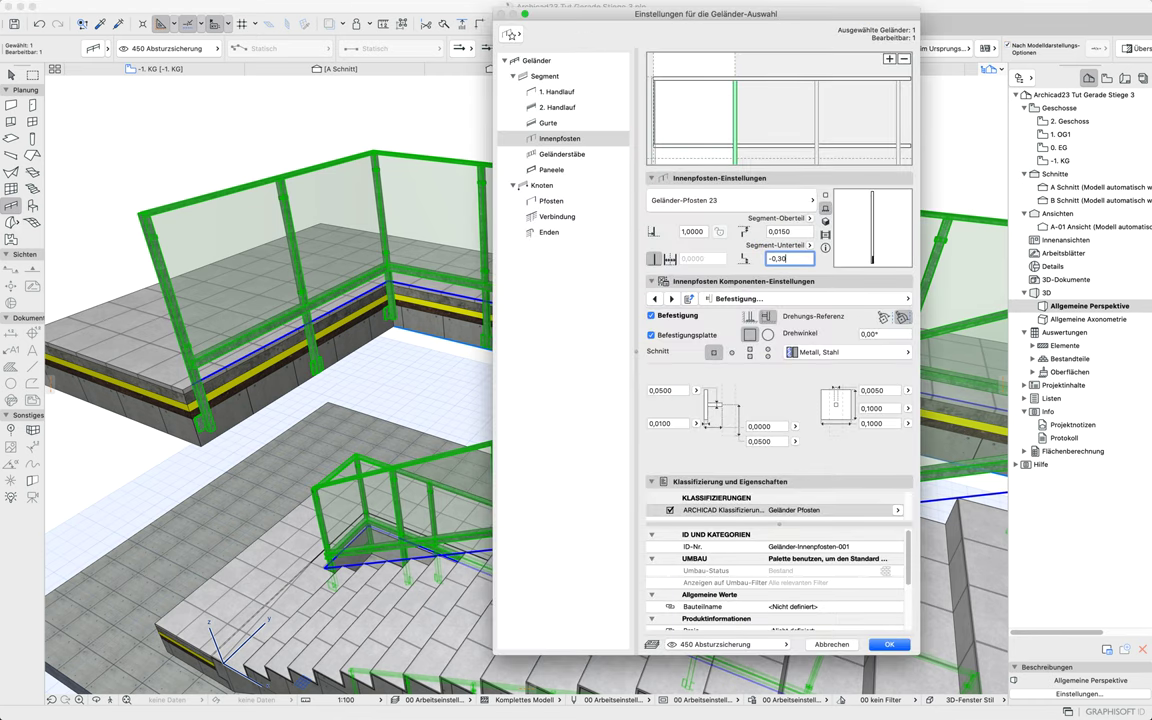
left_click(885, 645)
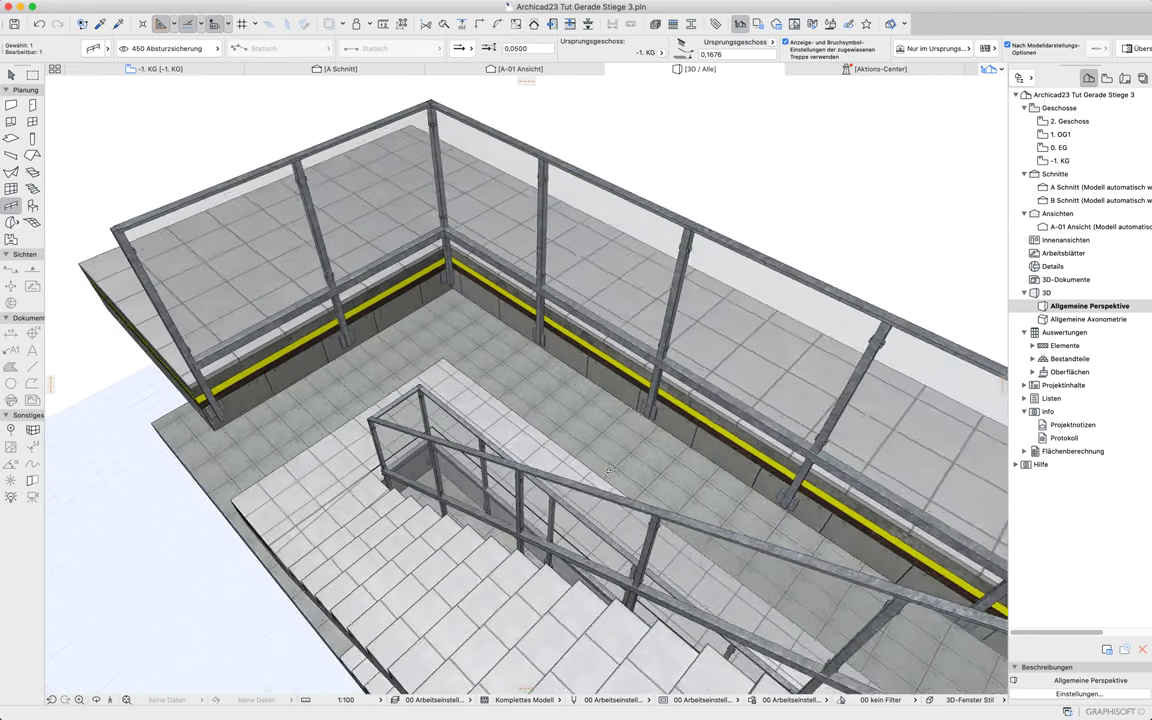
Examine from below and from all sides how the railing posts and their fixing plates meet the stair flights and slab edges
middle_click_drag(609, 470, 373, 321, "shift")
middle_click_drag(697, 529, 593, 160, "shift")
middle_click_drag(603, 445, 540, 280)
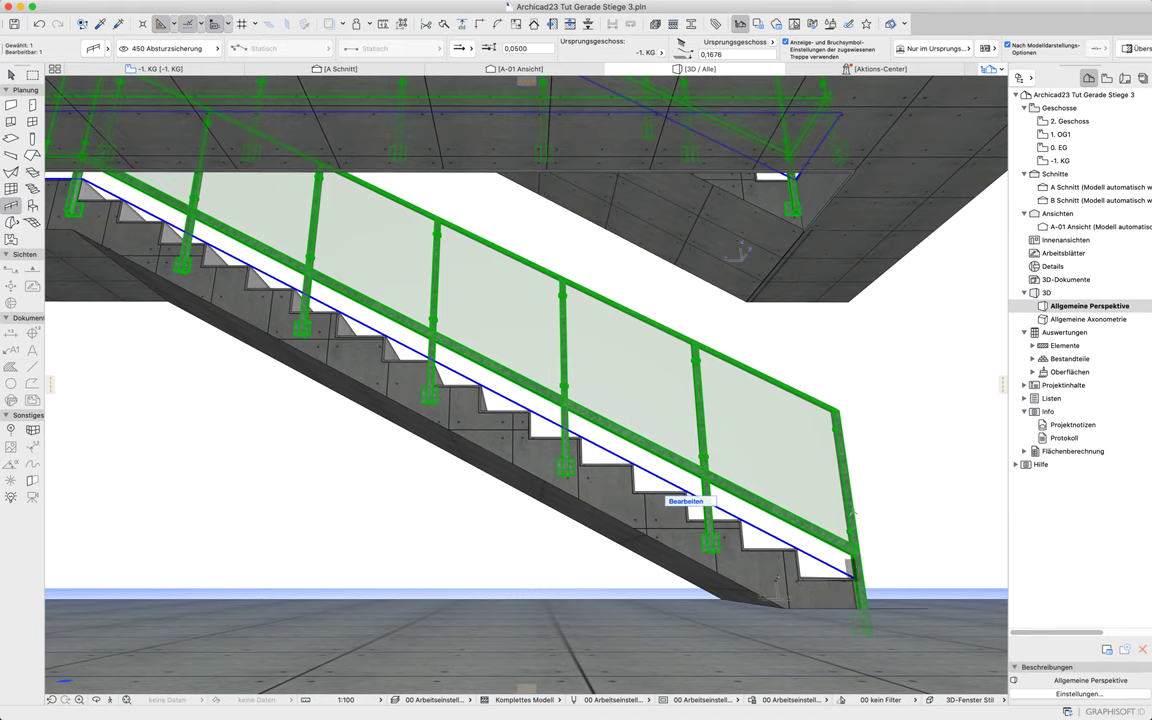
scroll(835, 580, "down", 3)
middle_click_drag(835, 578, 719, 470)
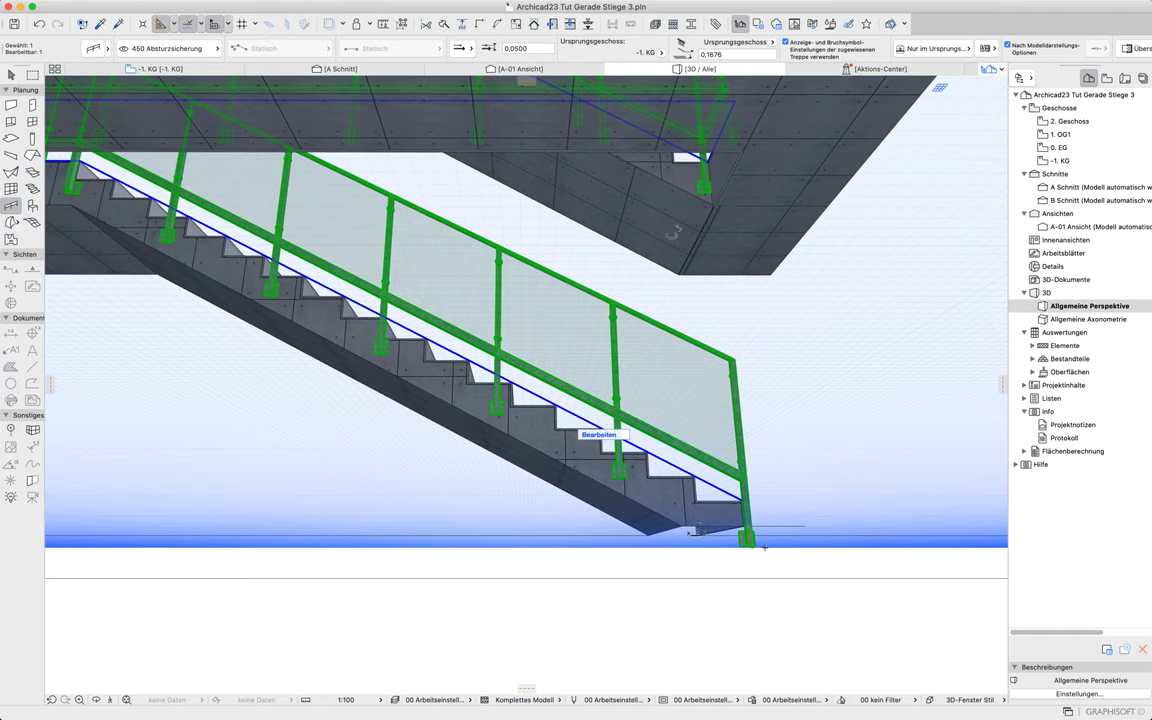
scroll(555, 511, "down", 5)
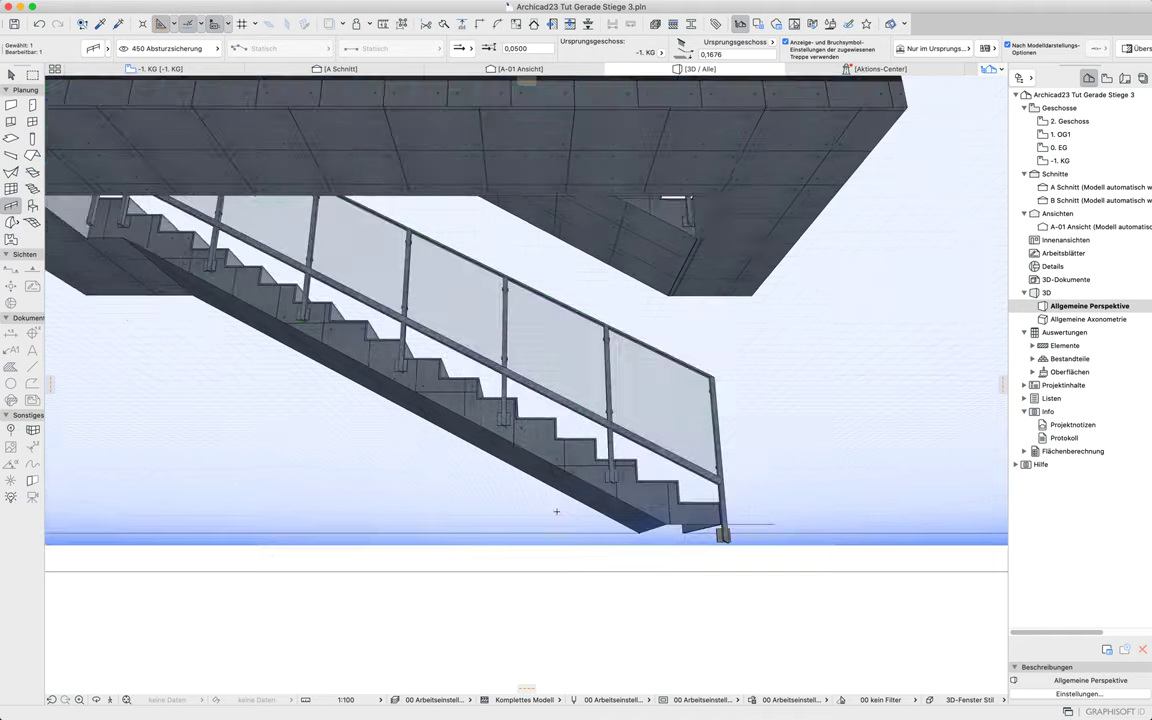
middle_click_drag(678, 438, 679, 517, "shift")
middle_click_drag(728, 479, 717, 519, "shift")
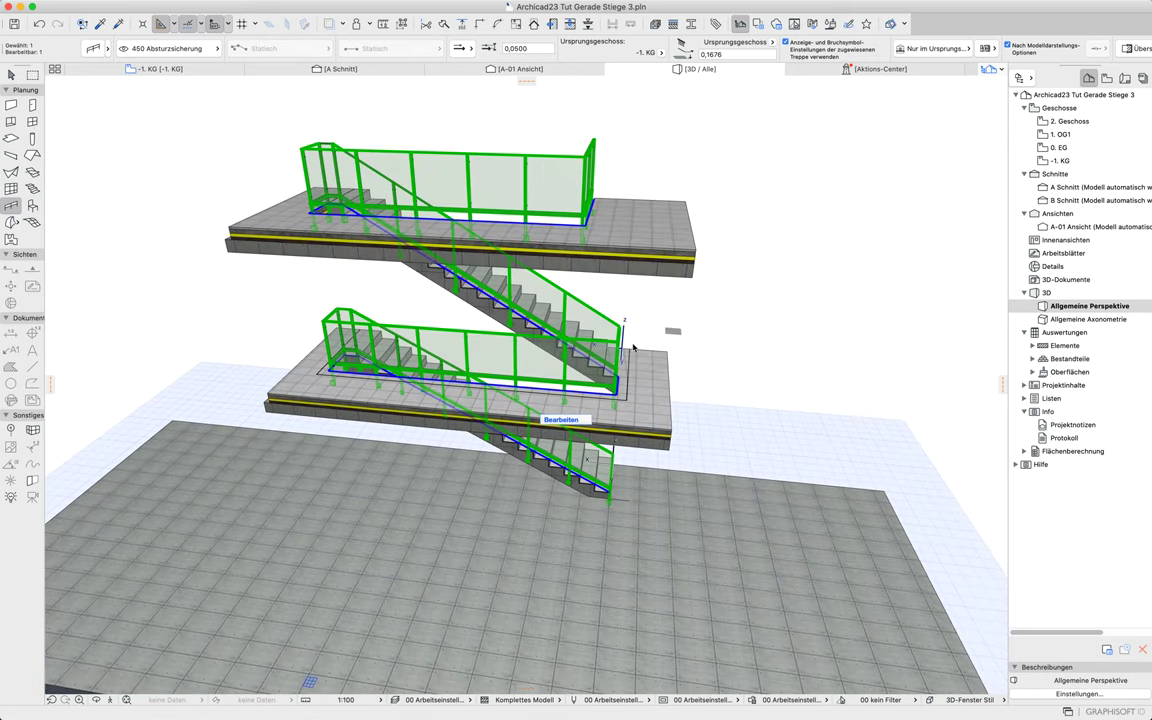
middle_click_drag(636, 349, 436, 380, "shift")
middle_click_drag(631, 402, 262, 367, "shift")
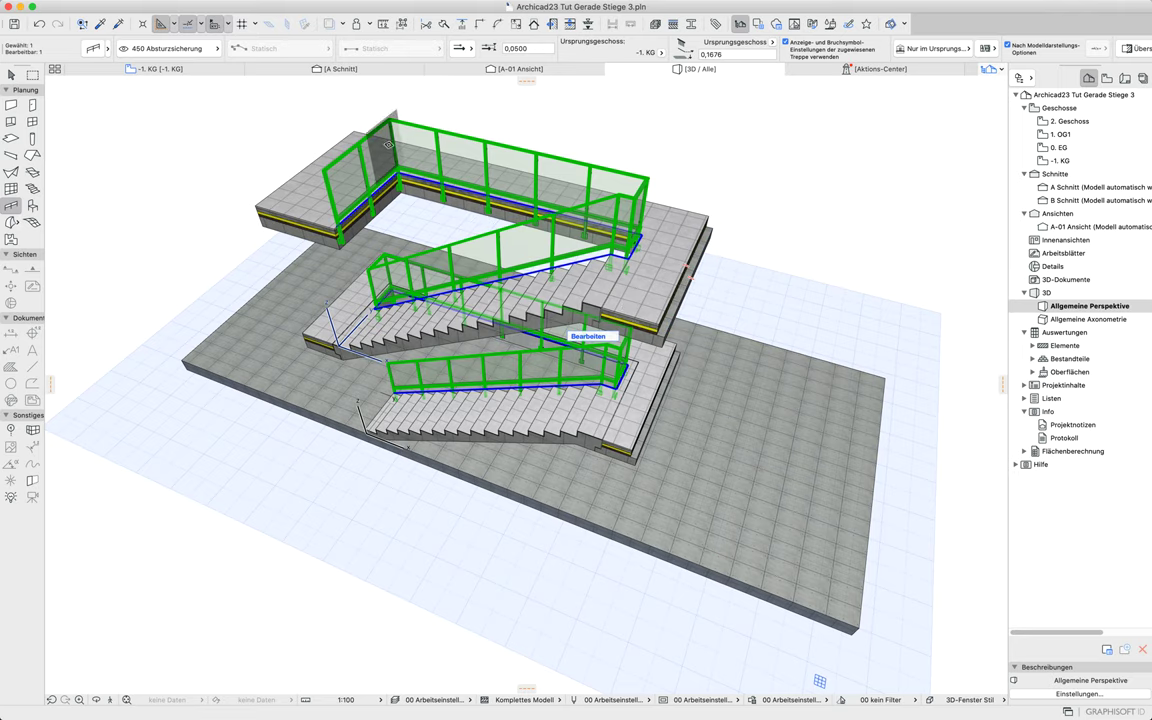
Insert two extra nodes in the railing's reference line at the upper landing's inner corner, one close to the corner on each edge
scroll(398, 161, "up", 10)
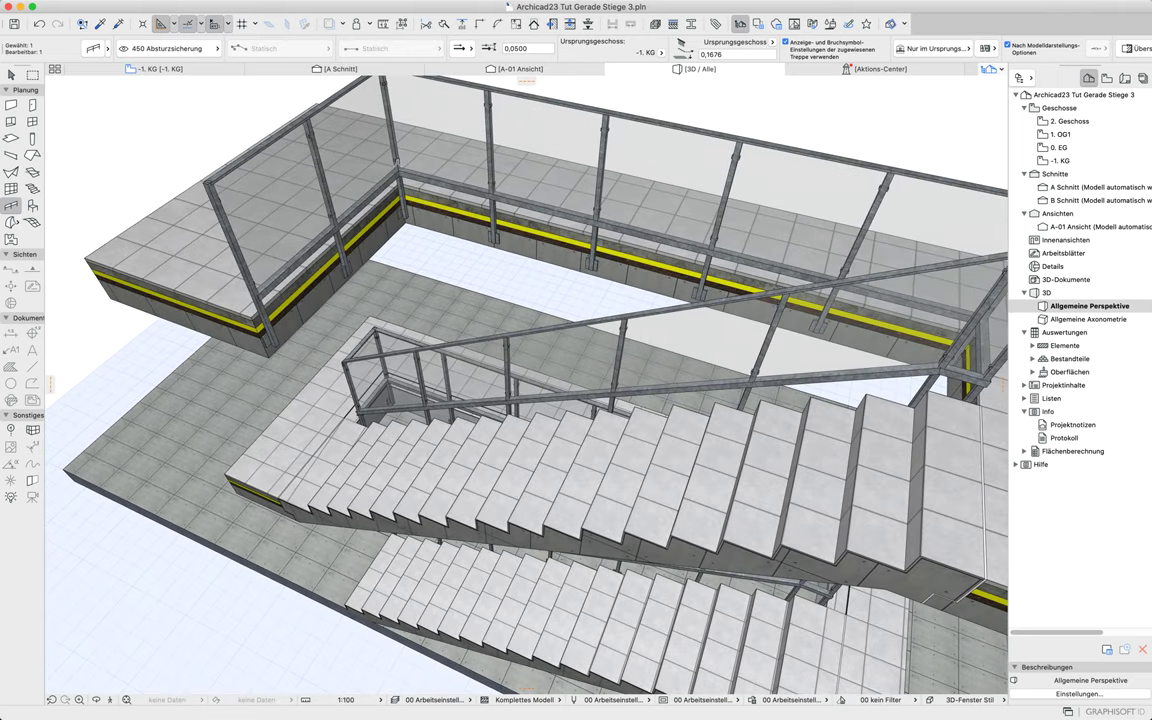
scroll(413, 227, "up", 3)
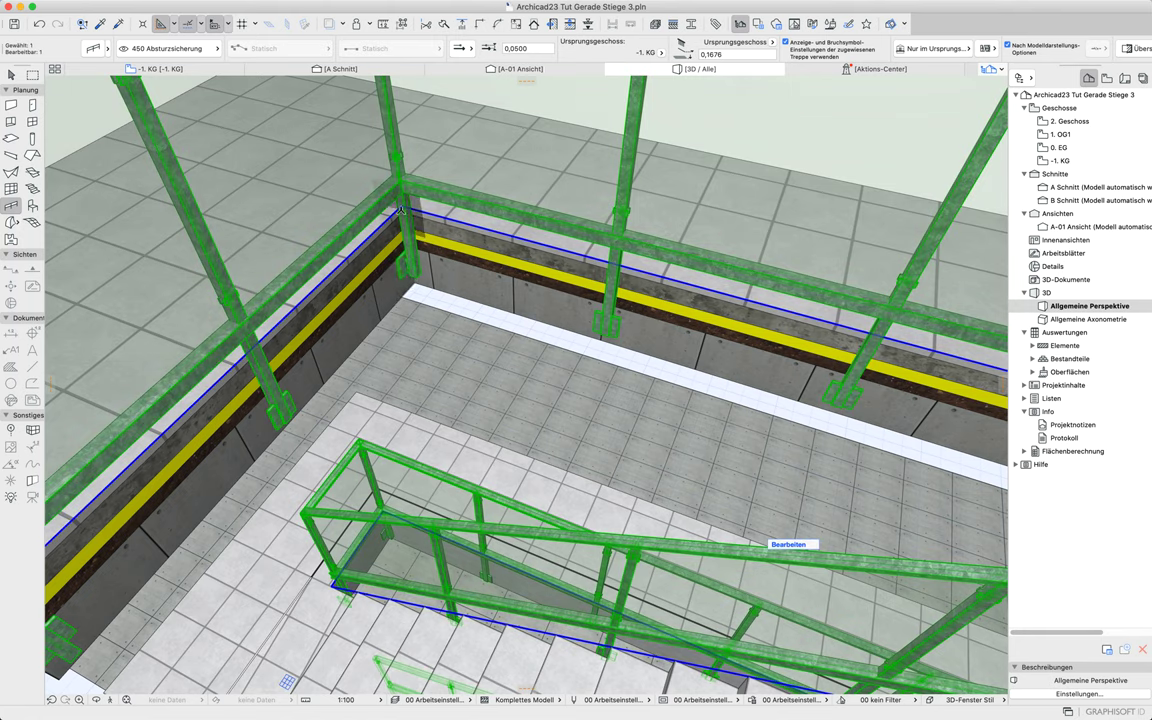
left_click(374, 232)
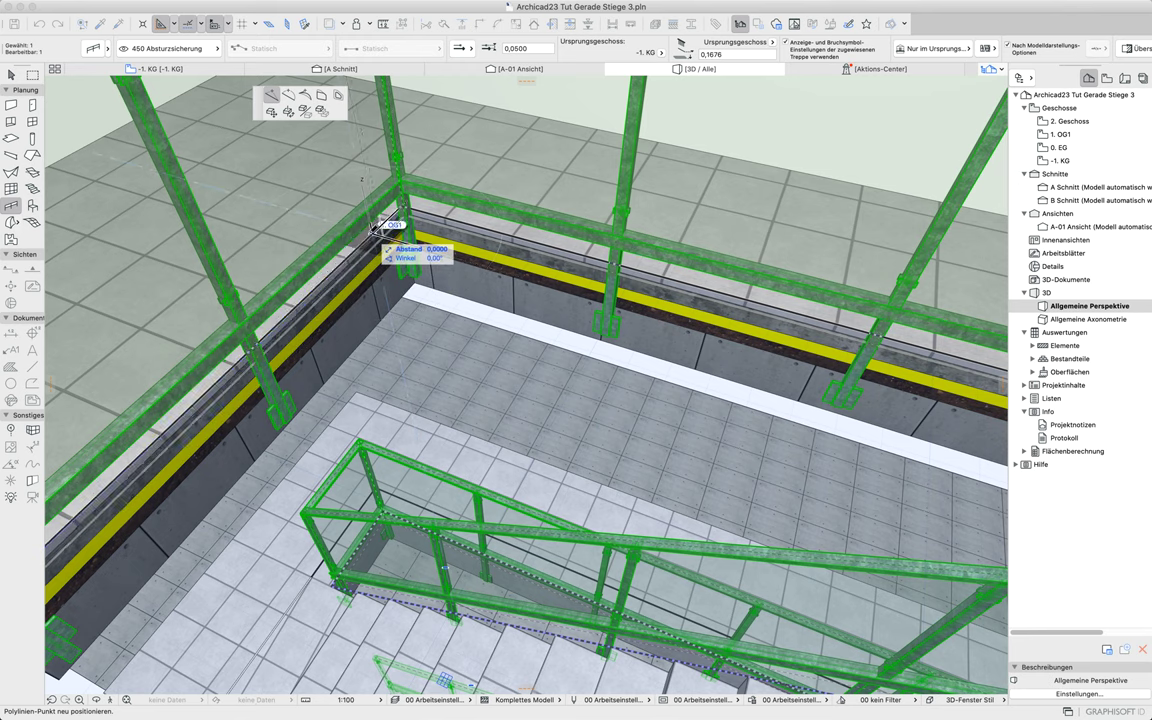
left_click(375, 231)
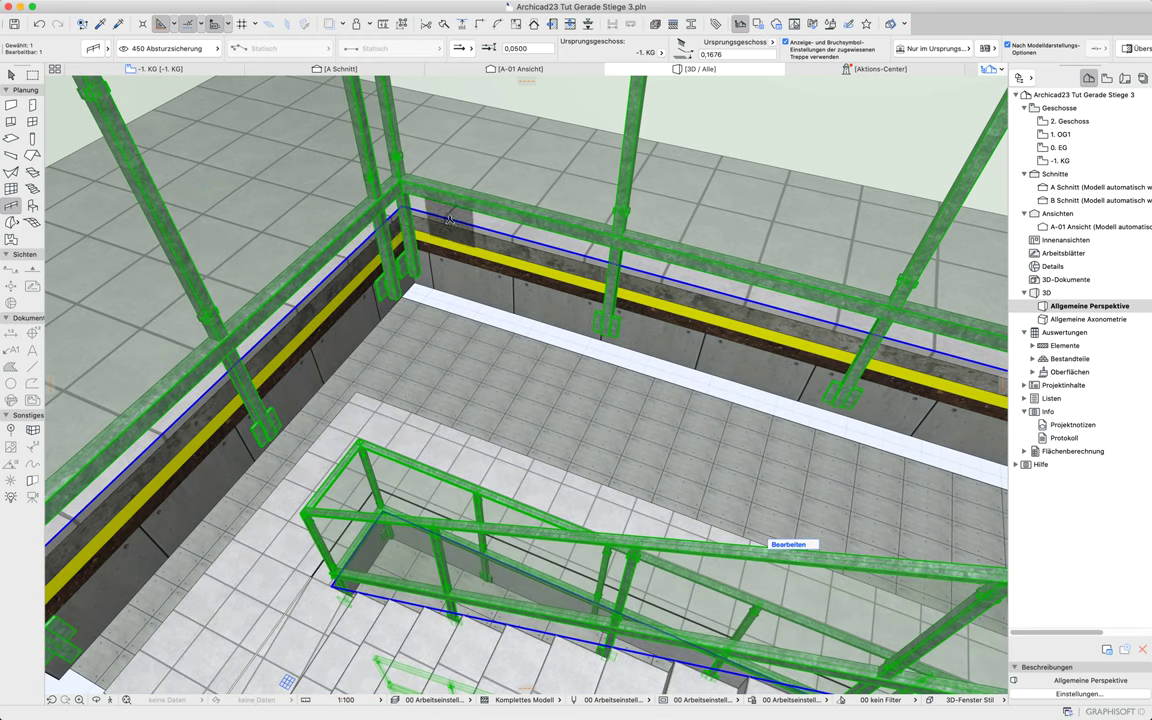
left_click(402, 207)
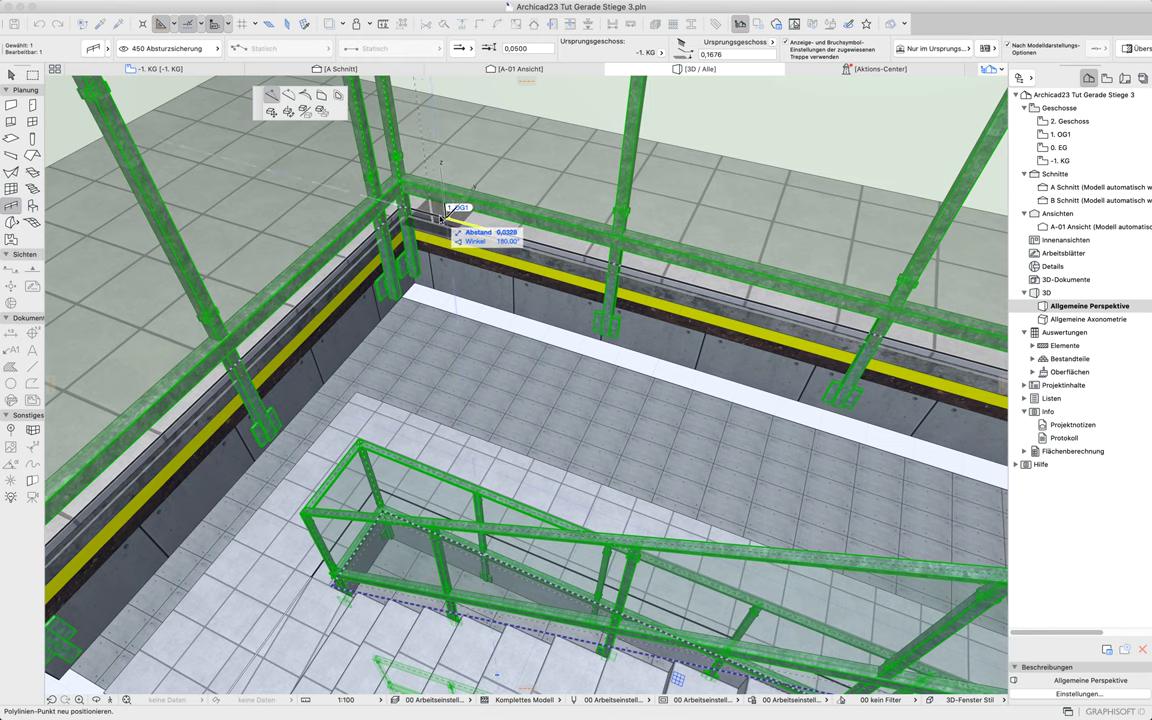
left_click(440, 218)
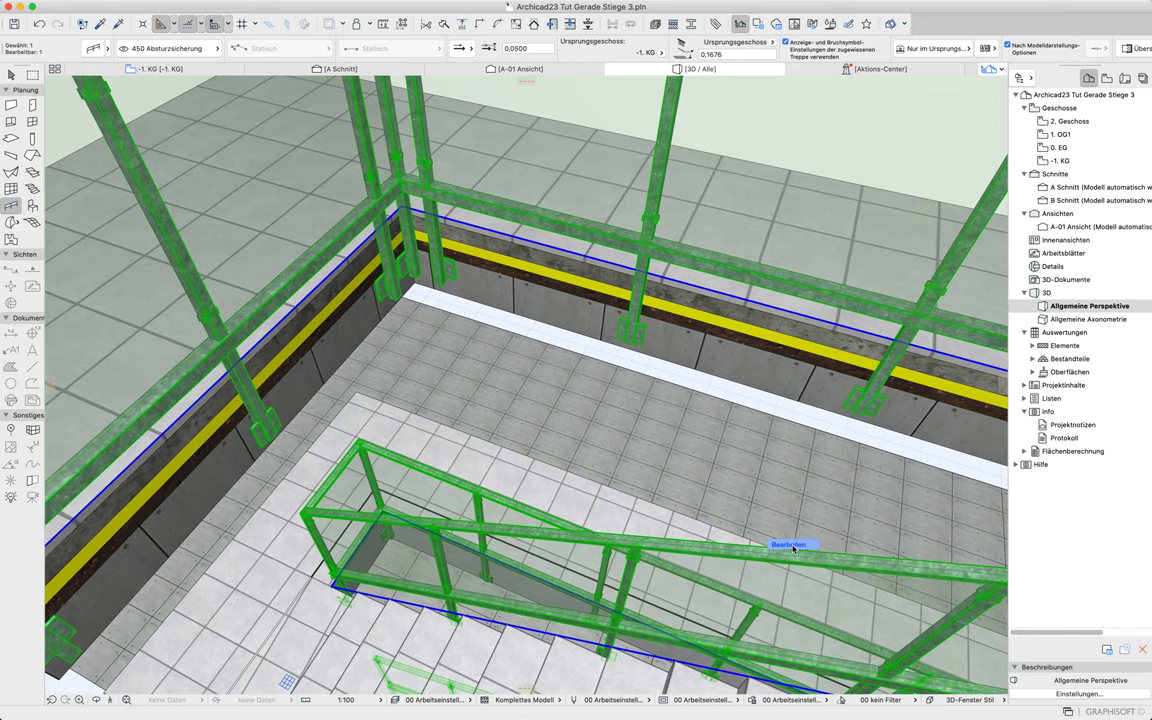
Enter the railing's edit mode and delete the post standing directly in the upper landing's inner corner
left_click(794, 547)
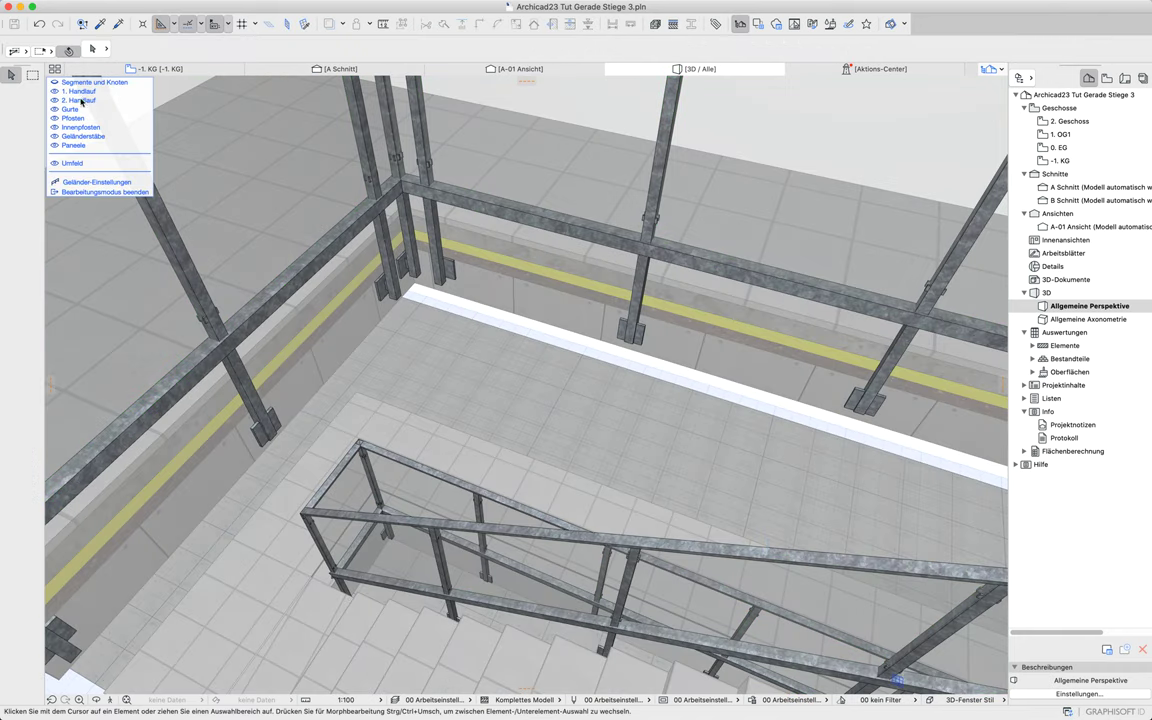
left_click(398, 145)
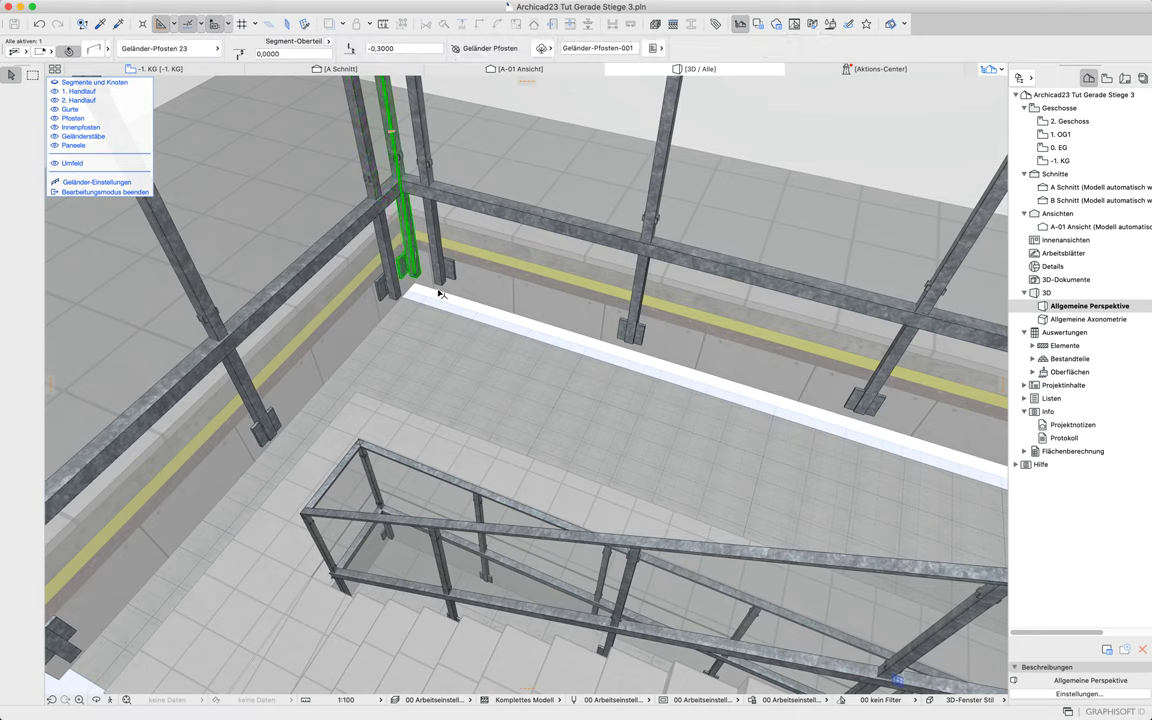
key("Delete")
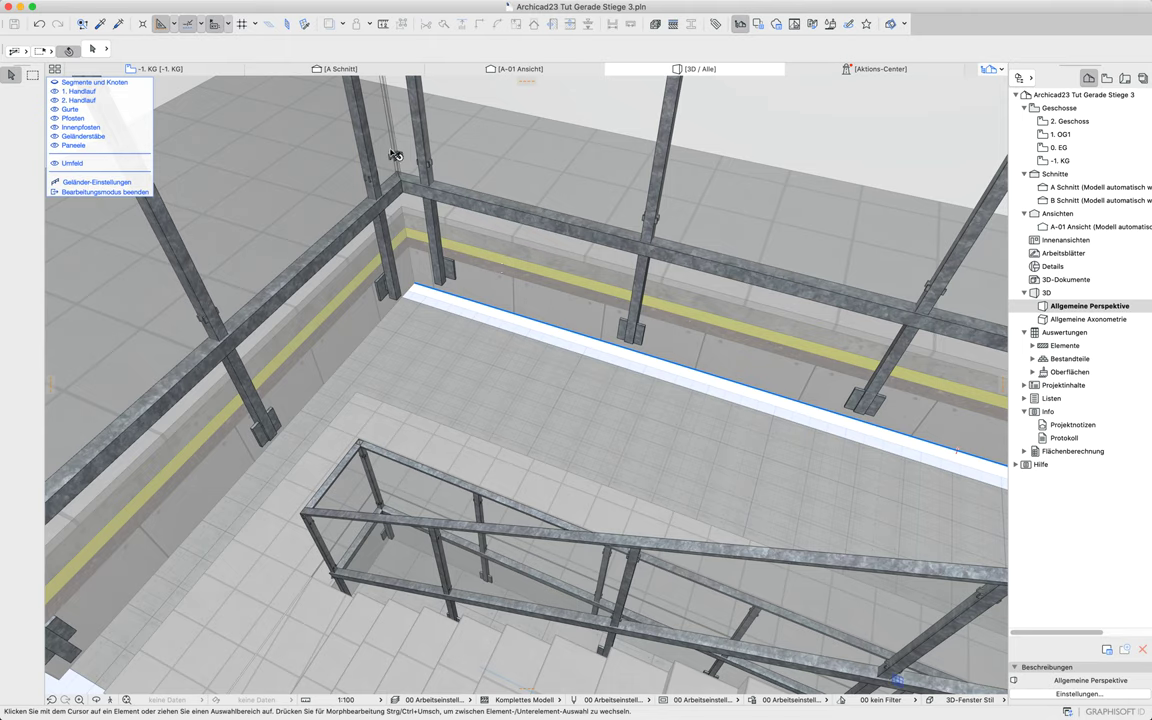
Delete the two narrow glass panels adjoining the upper landing's inner corner and leave the railing's edit mode
left_click(394, 153)
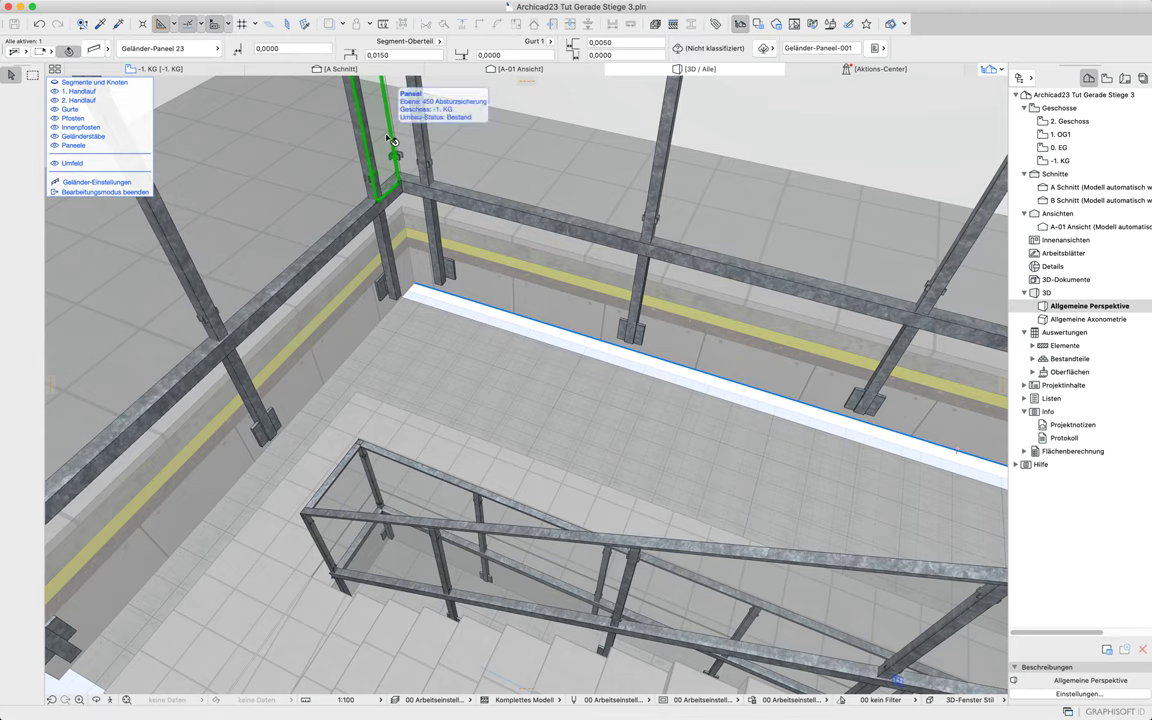
key("Delete")
left_click(402, 138)
key("Delete")
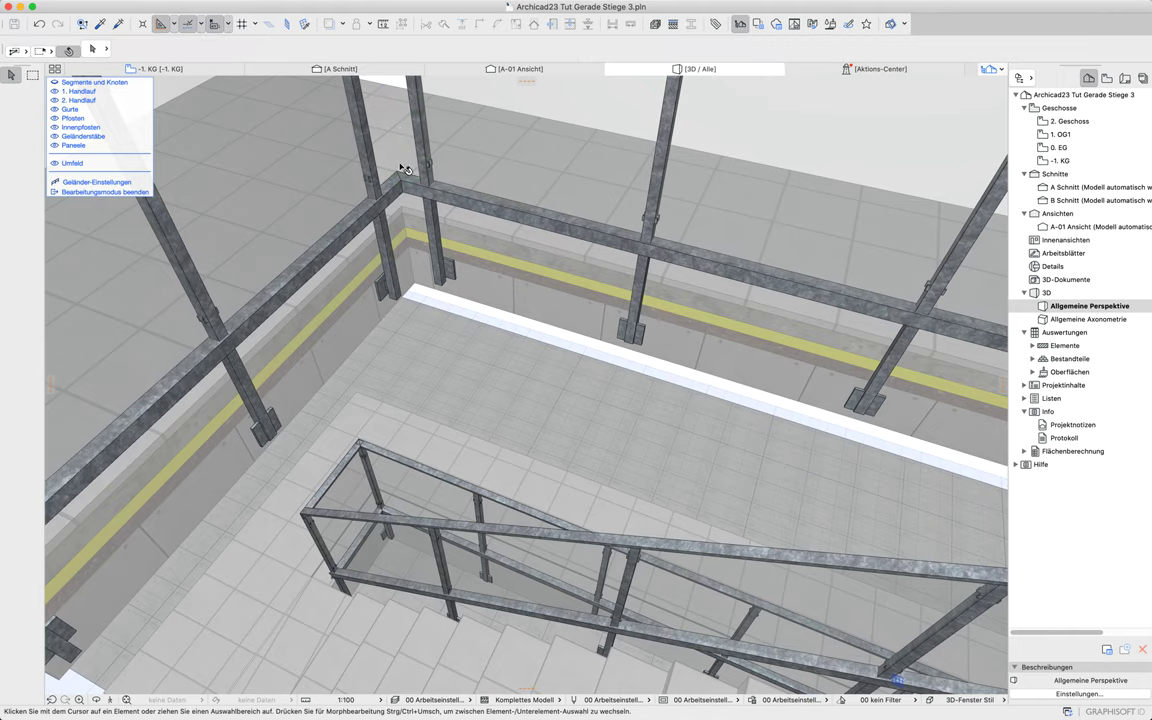
middle_click_drag(365, 256, 485, 288)
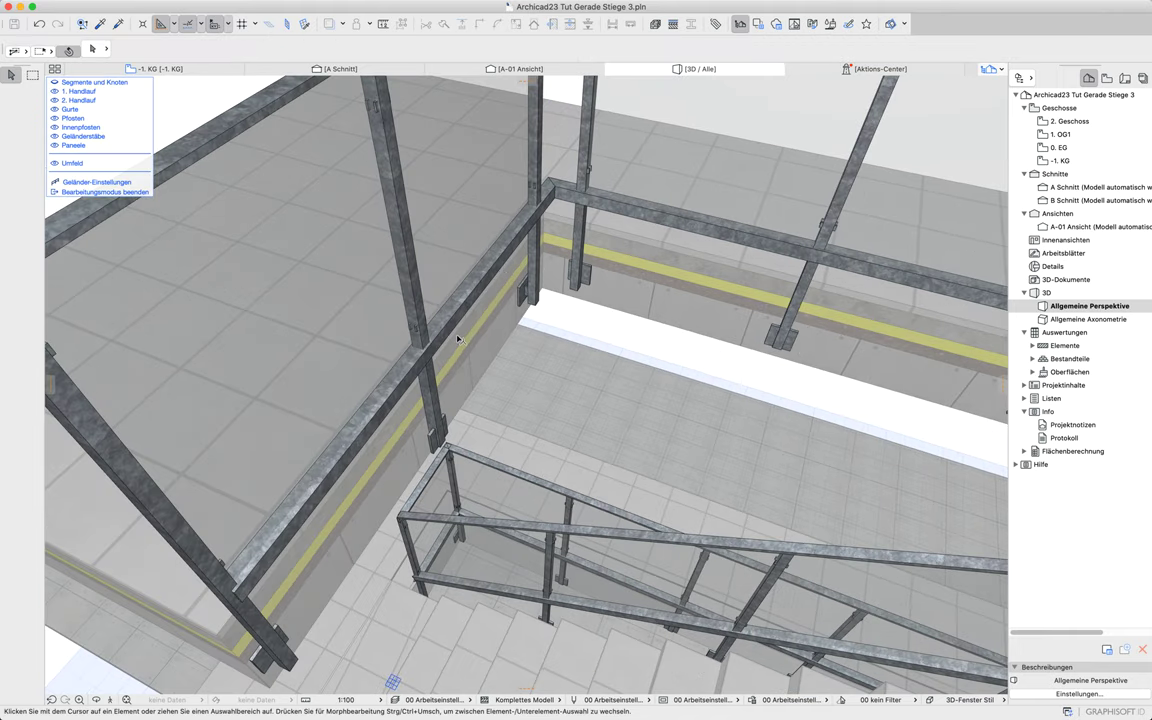
scroll(458, 338, "down", 6)
scroll(499, 255, "up", 4)
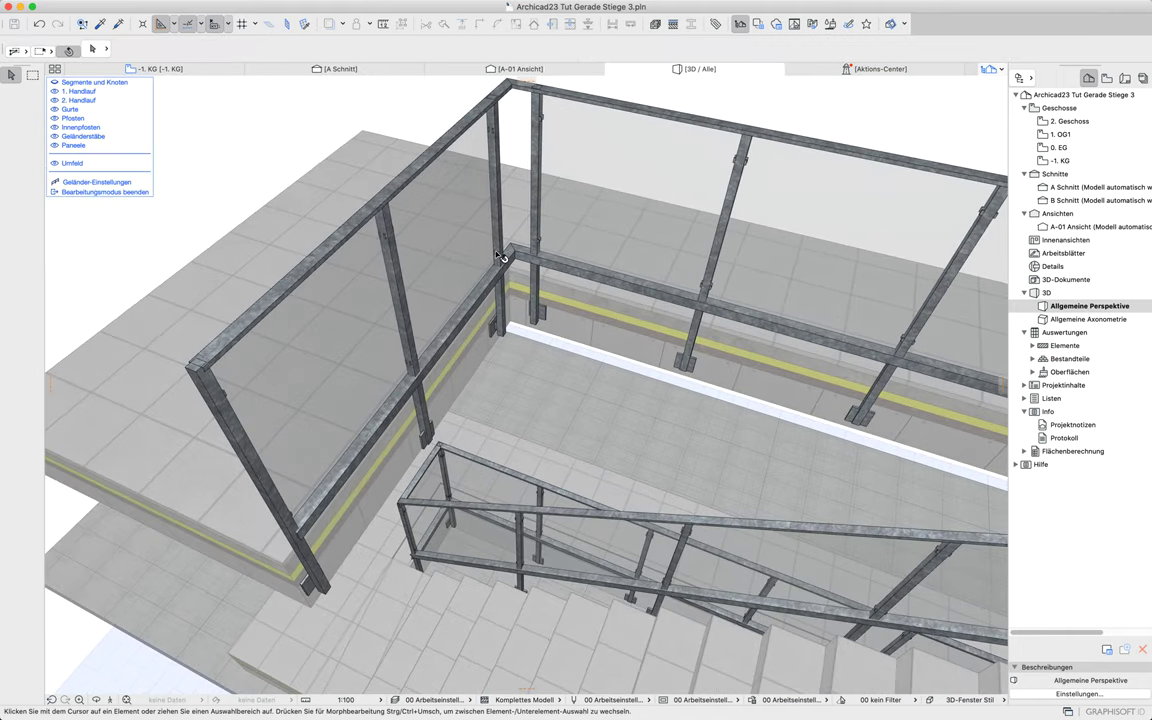
scroll(500, 256, "up", 3)
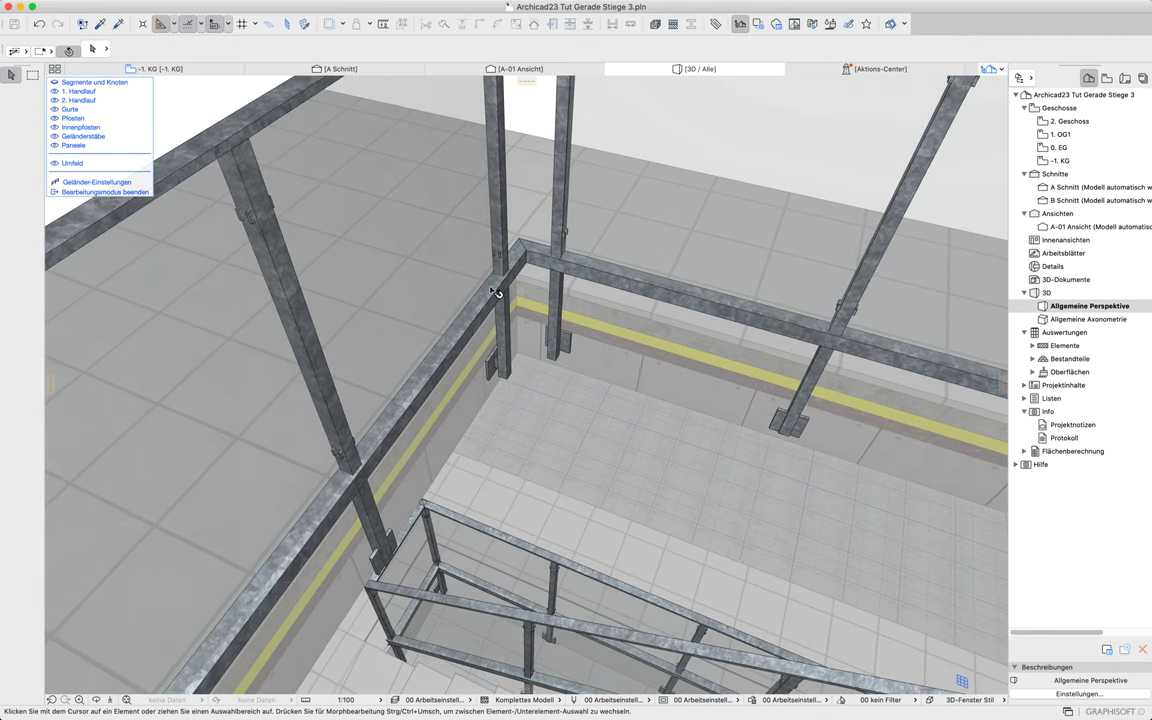
left_click(491, 290)
left_click(124, 194)
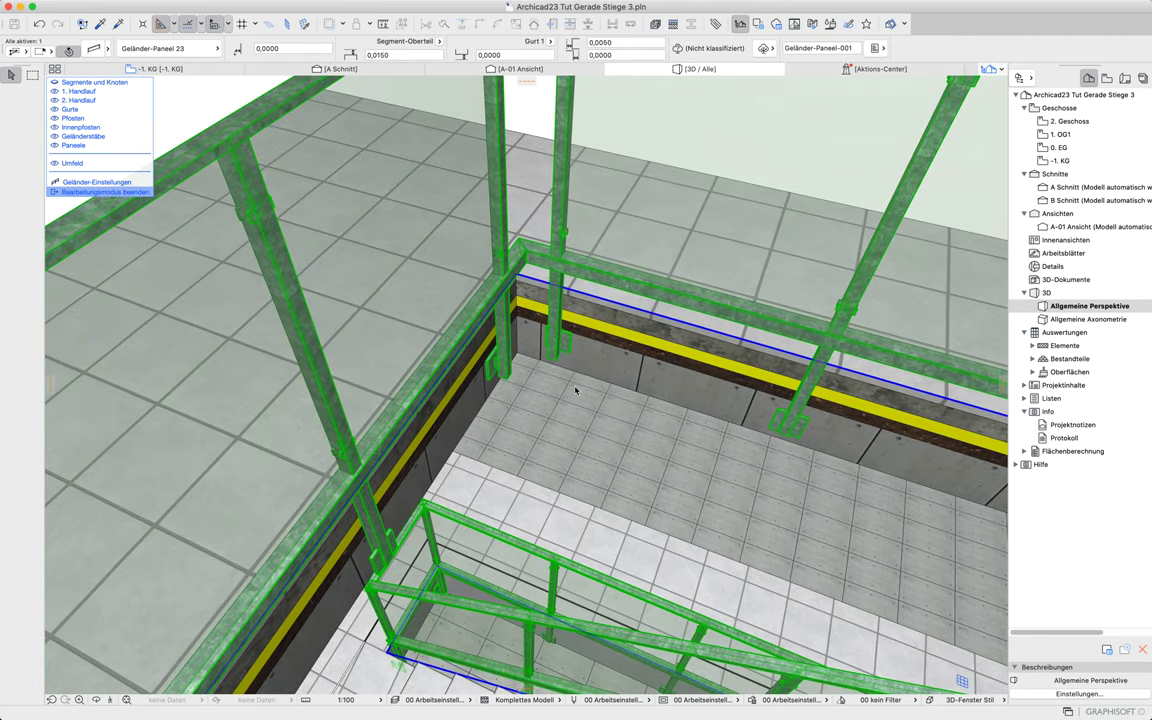
Move the railing's extra node on the upper landing's short edge closer to the inner corner
middle_click_drag(532, 372, 455, 318, "shift")
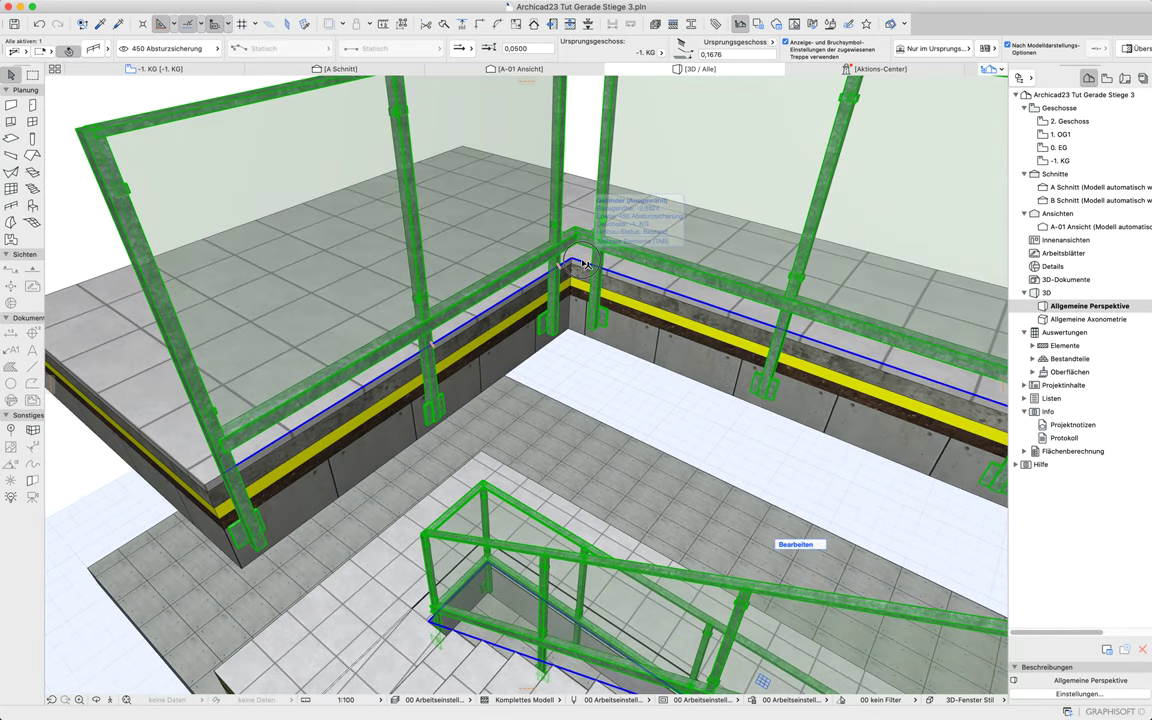
left_click(585, 265)
key("Escape")
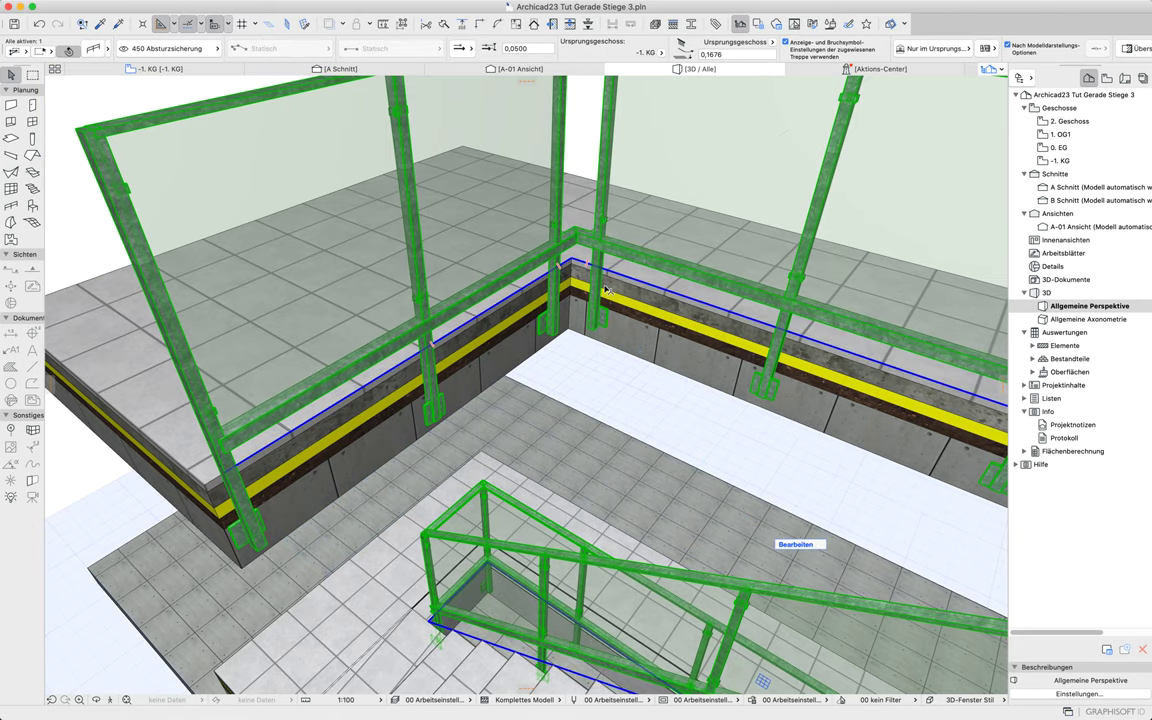
middle_click_drag(485, 352, 822, 393, "shift")
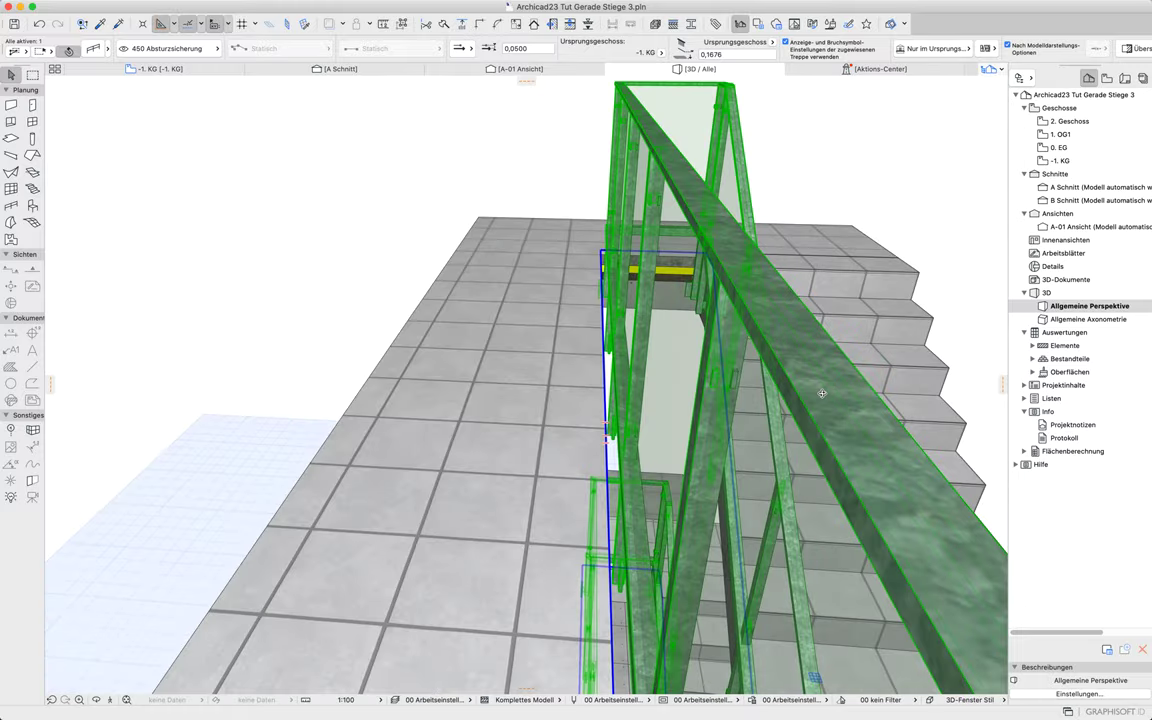
scroll(822, 393, "down", 10)
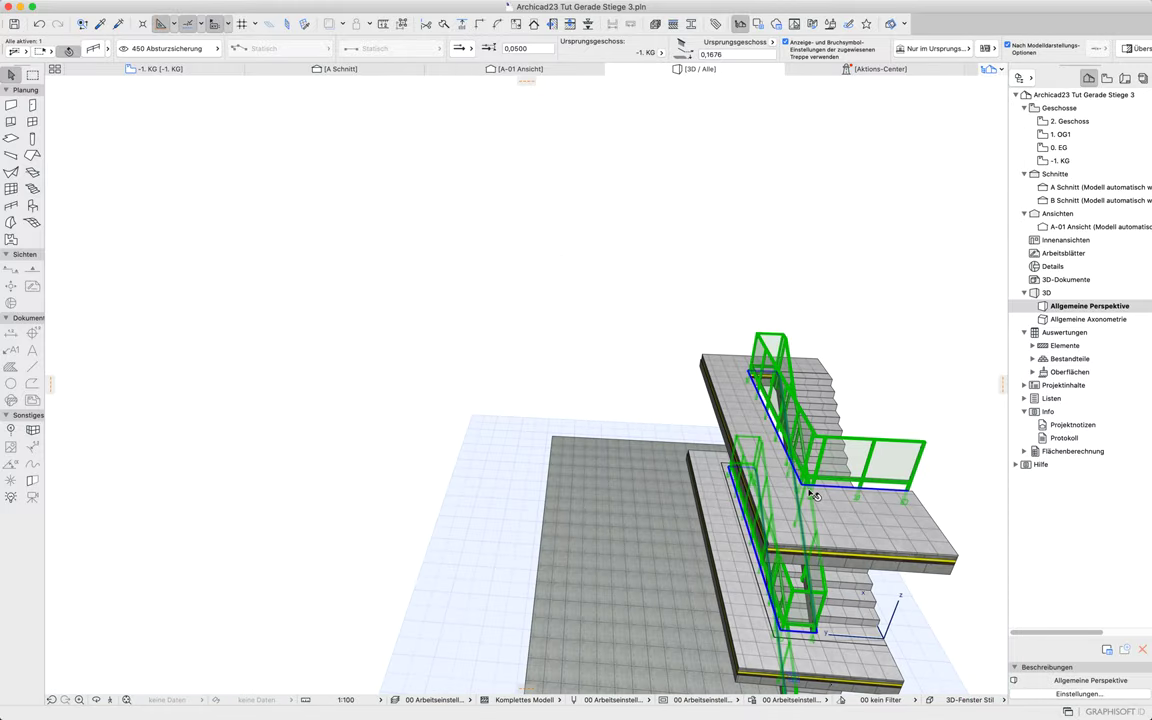
scroll(815, 495, "up", 10)
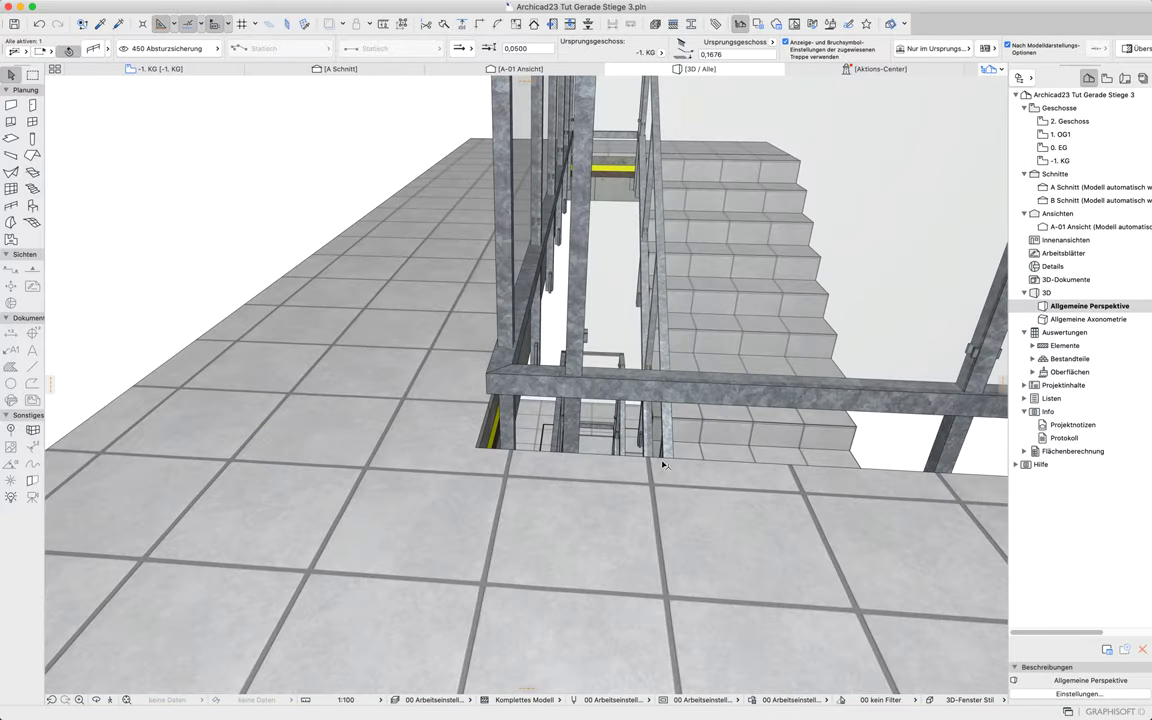
left_click(549, 480)
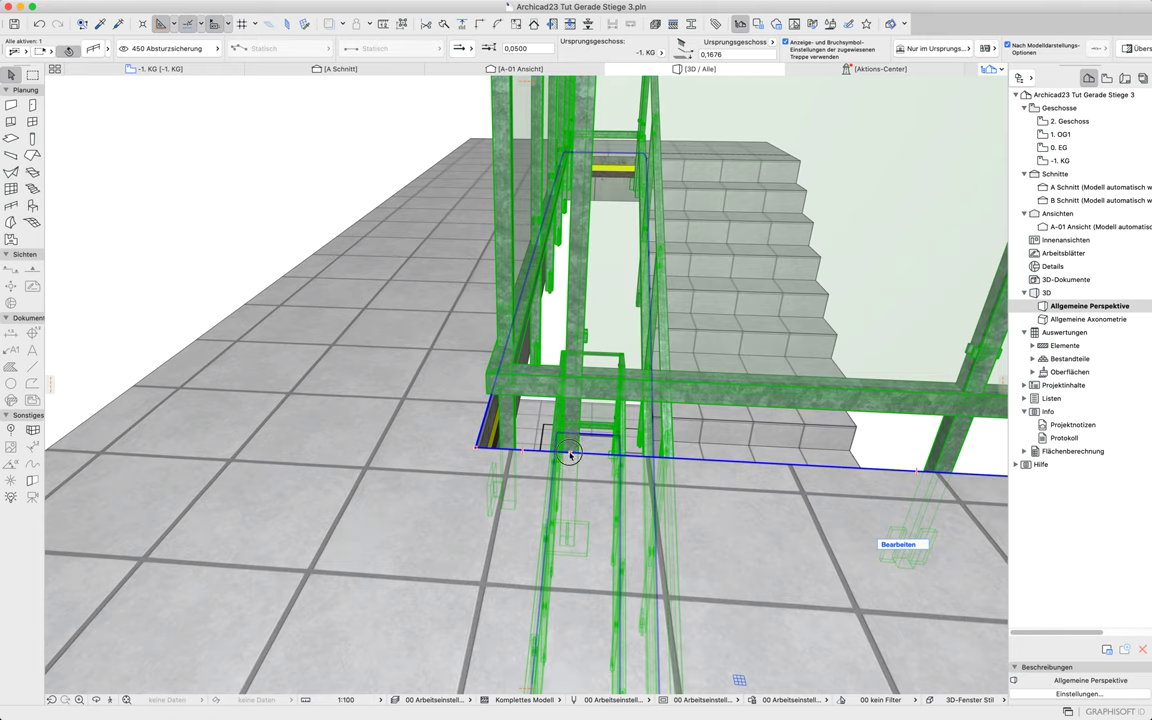
left_click(570, 454)
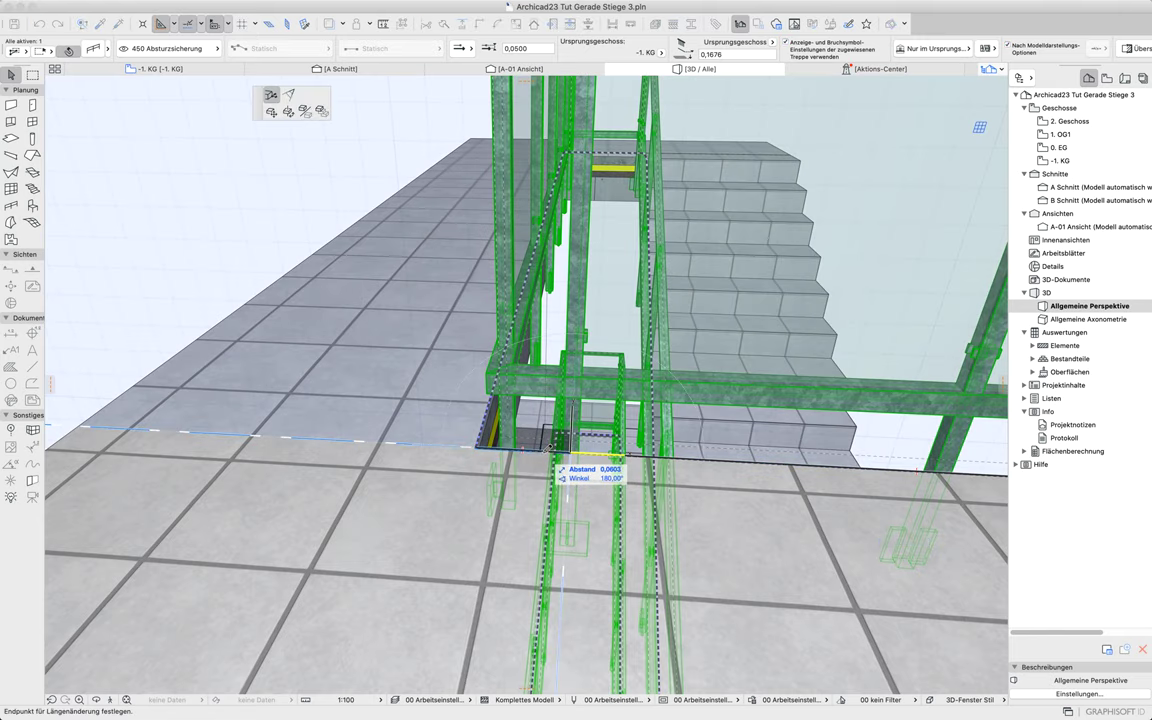
left_click(544, 455)
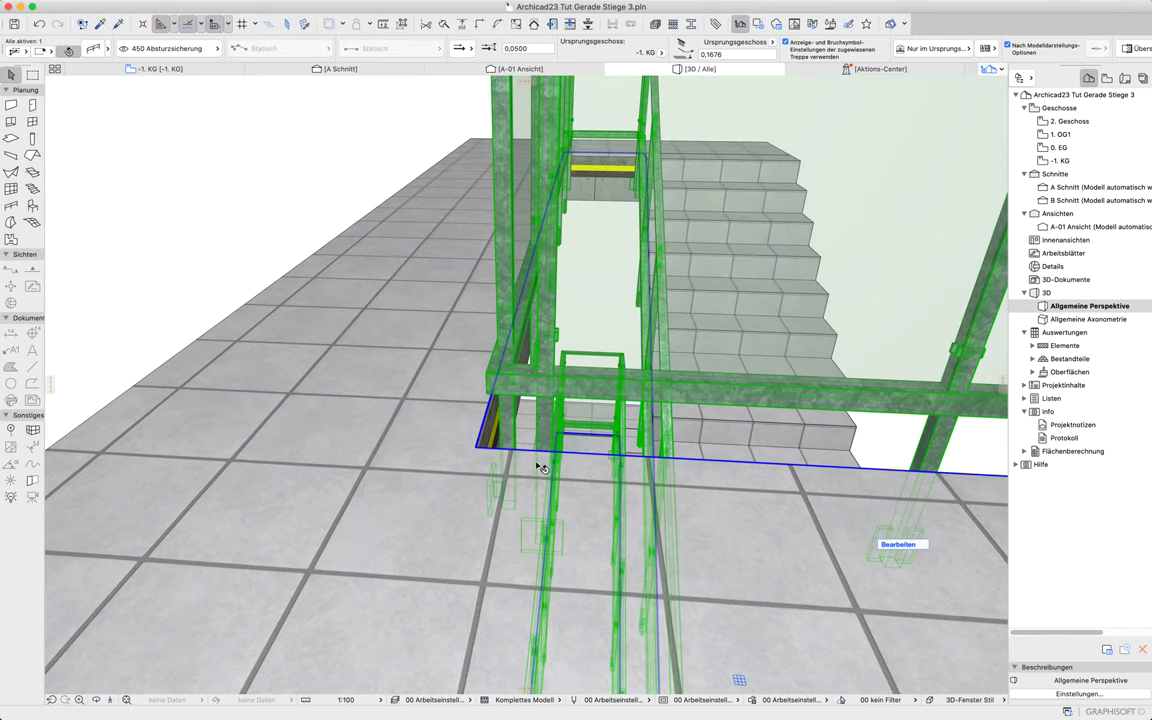
key("Escape")
middle_click_drag(575, 468, 602, 455, "shift")
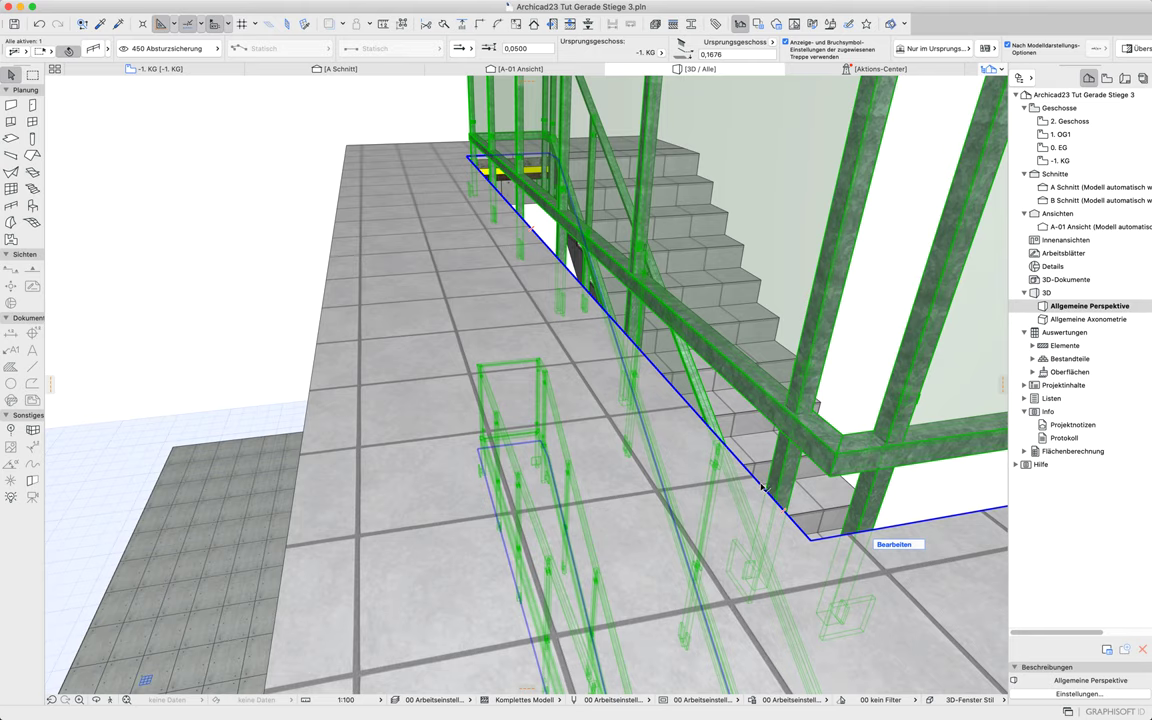
left_click(762, 487)
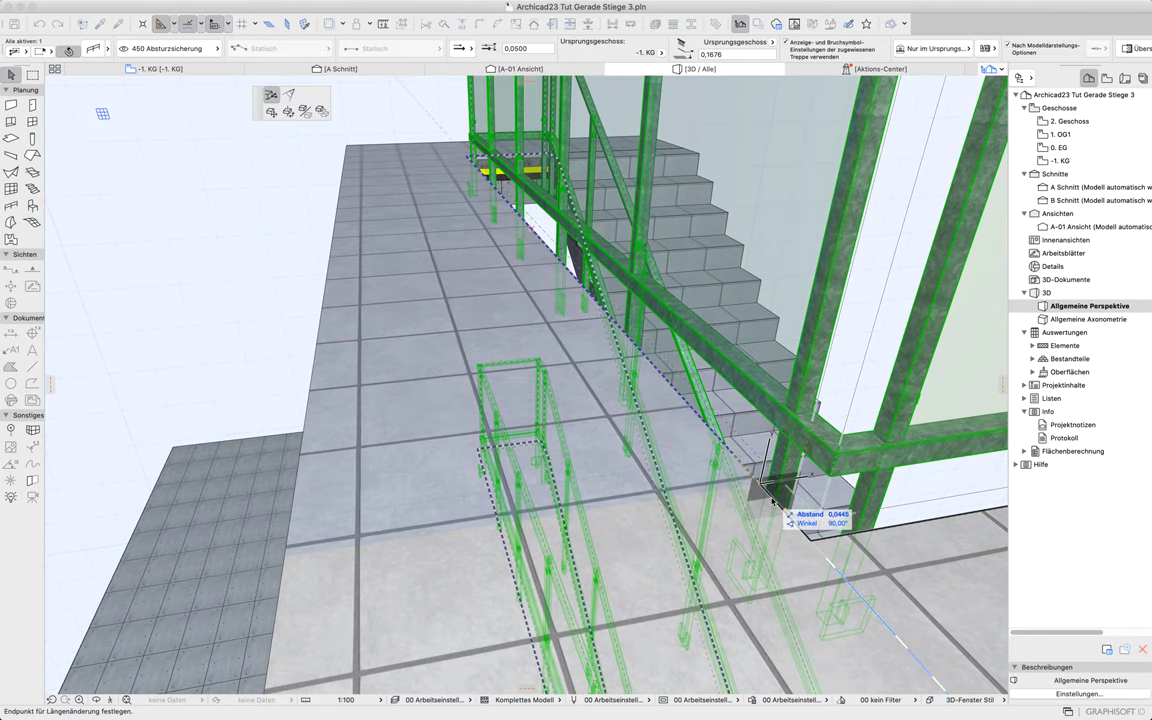
key("Escape")
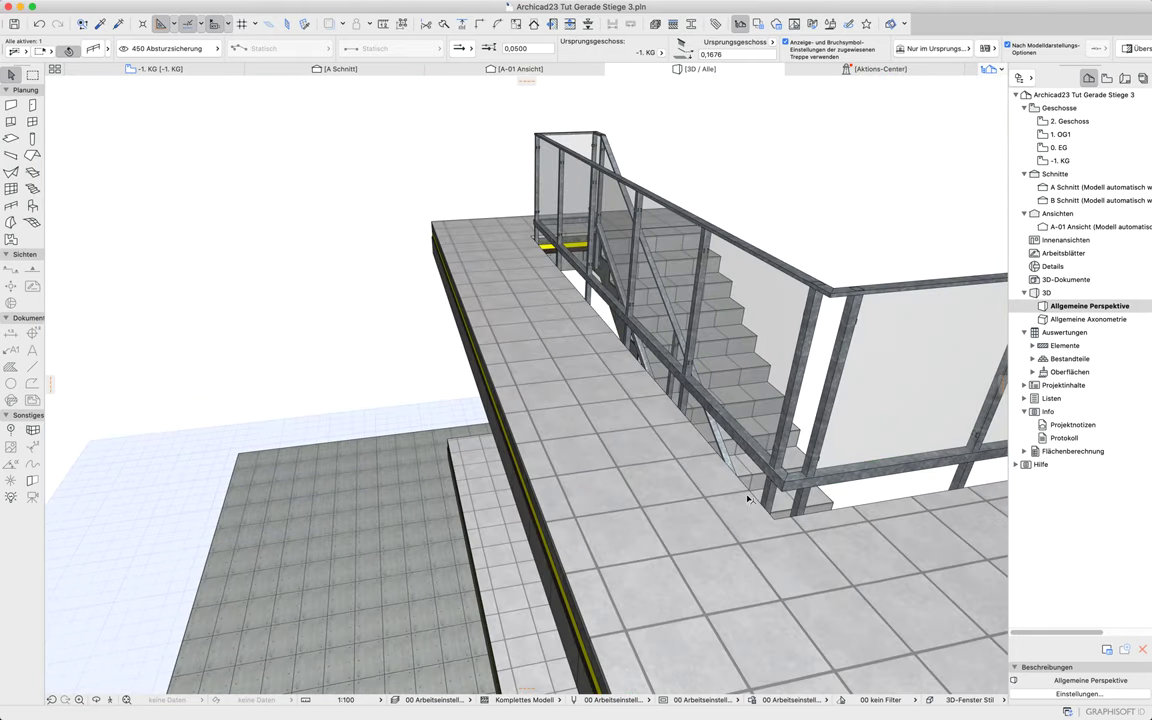
middle_click_drag(722, 452, 684, 412, "shift")
middle_click_drag(780, 396, 470, 417, "shift")
left_click(728, 415)
middle_click_drag(786, 399, 371, 408, "shift")
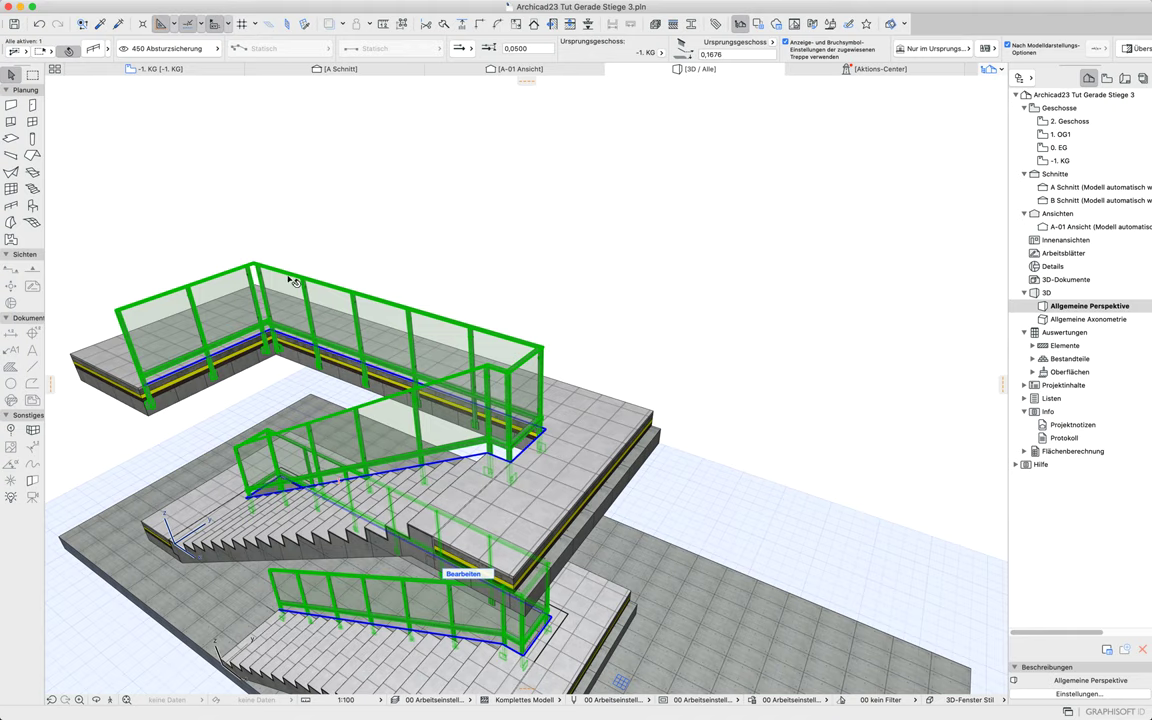
Insert two extra nodes in the railing's reference line at the opposite end corner of the upper opening, one on each adjoining edge
scroll(552, 418, "up", 10)
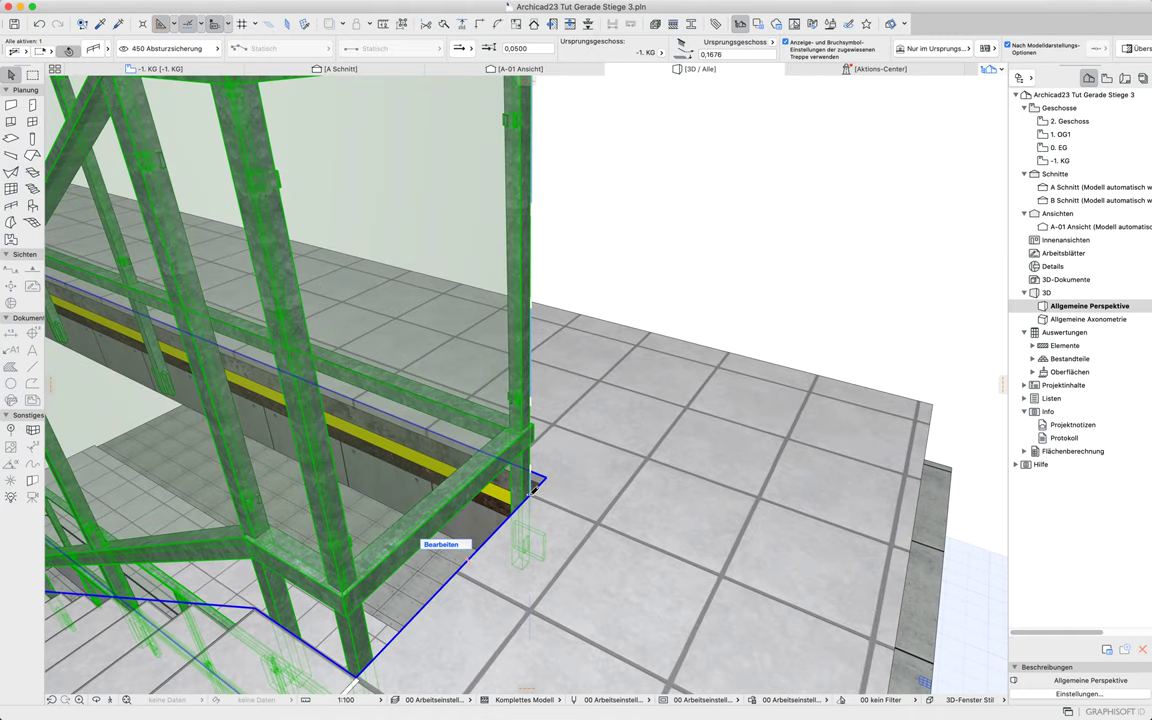
left_click(536, 493)
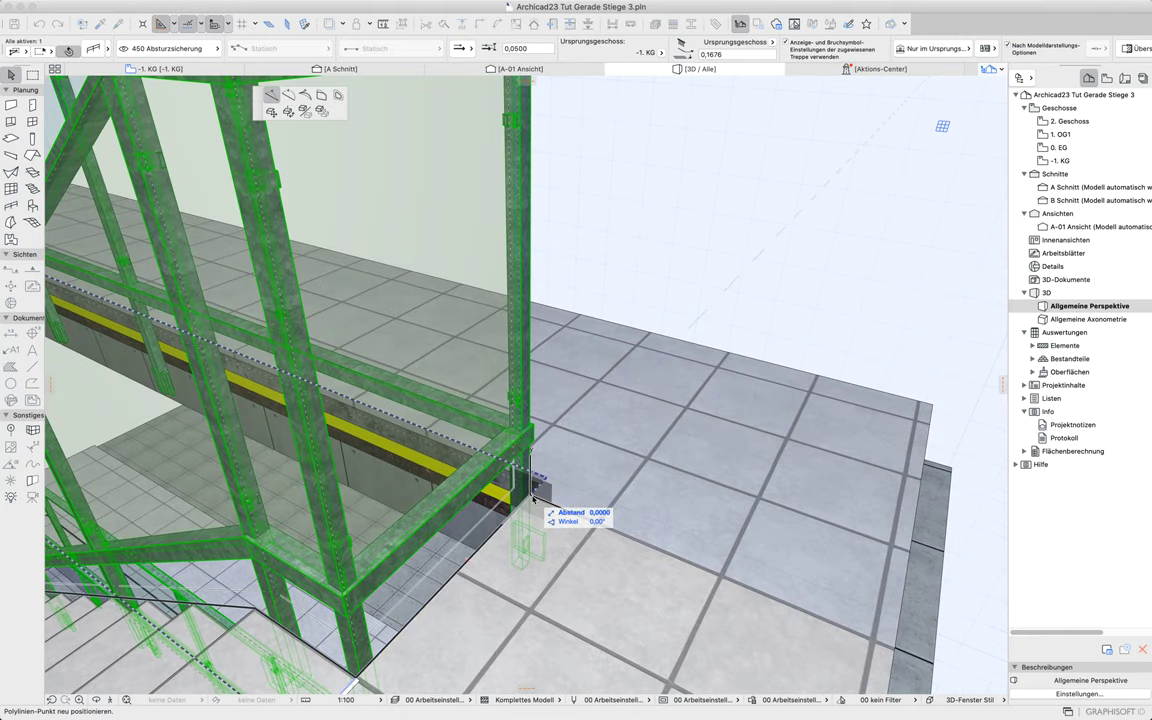
left_click(536, 492)
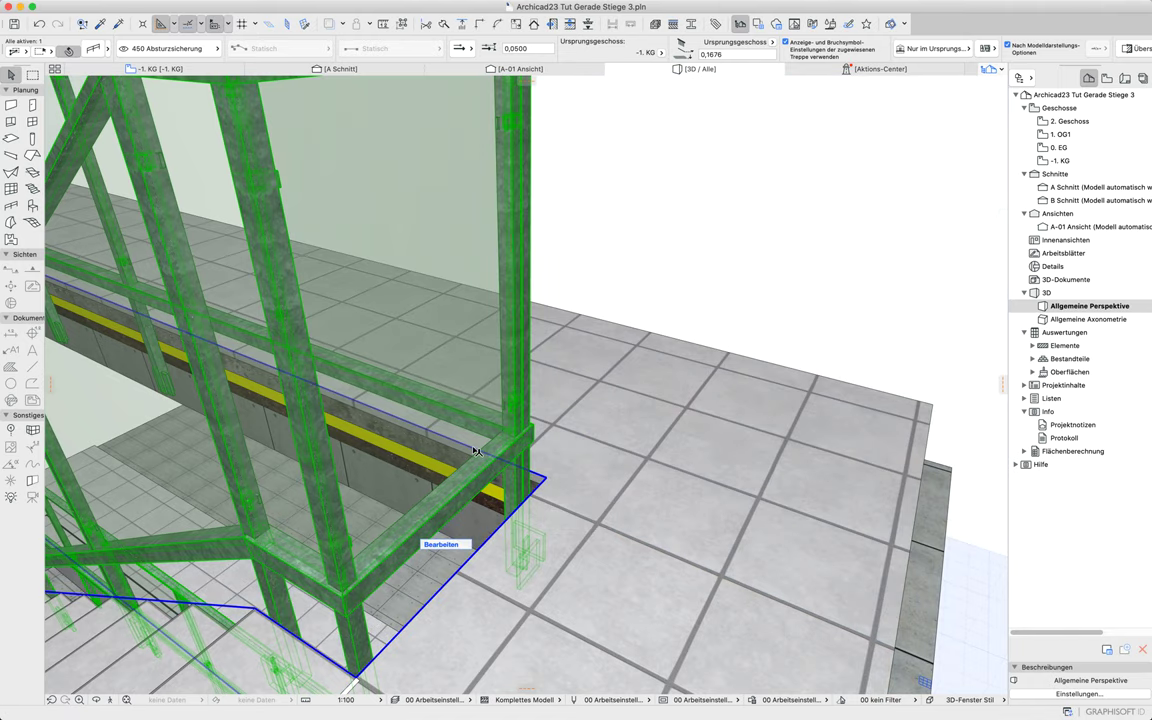
left_click(476, 451)
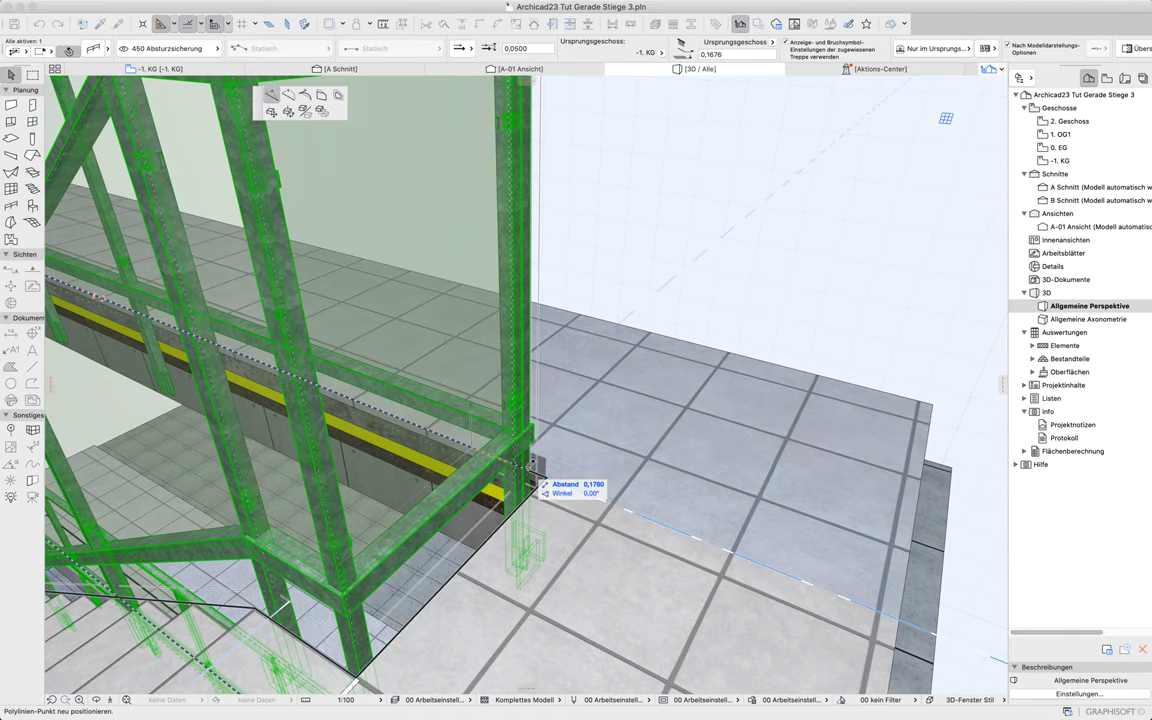
scroll(528, 470, "up", 6)
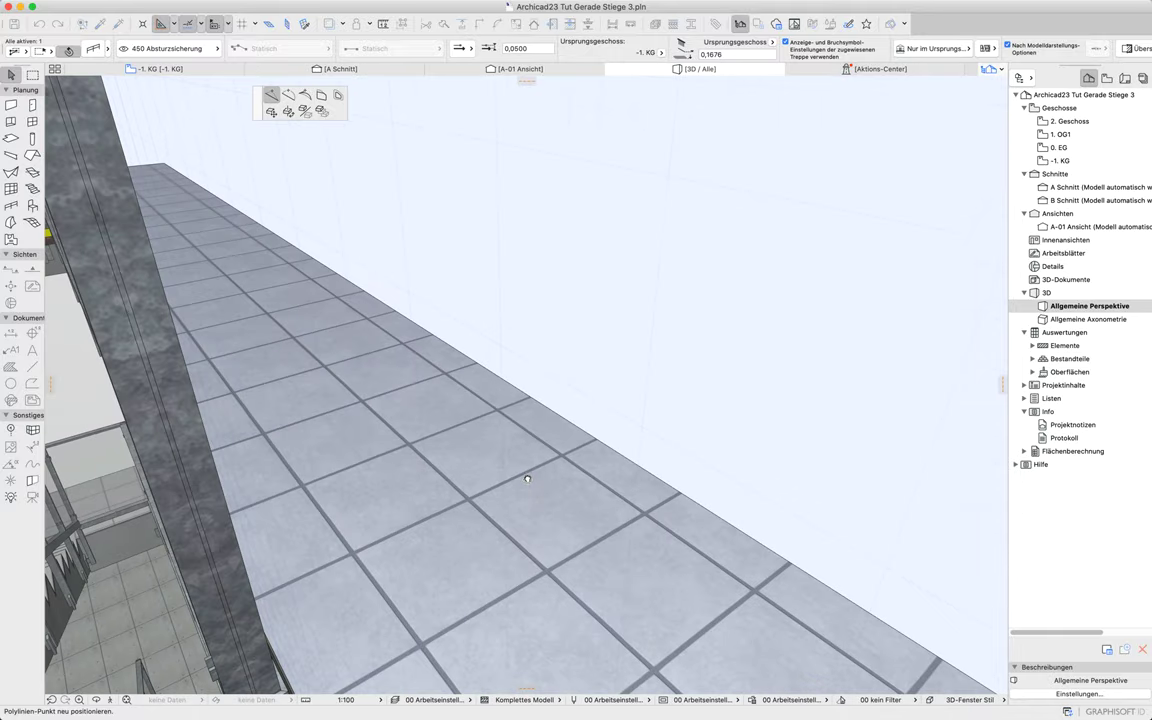
scroll(528, 480, "down", 5)
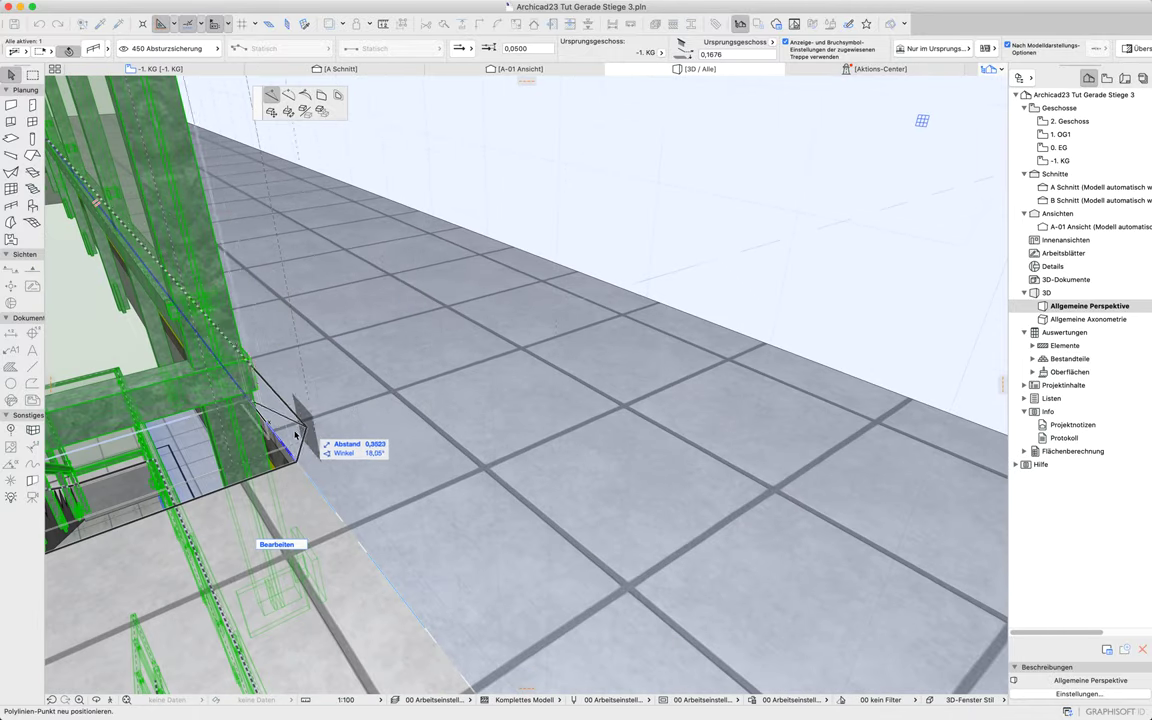
left_click(274, 432)
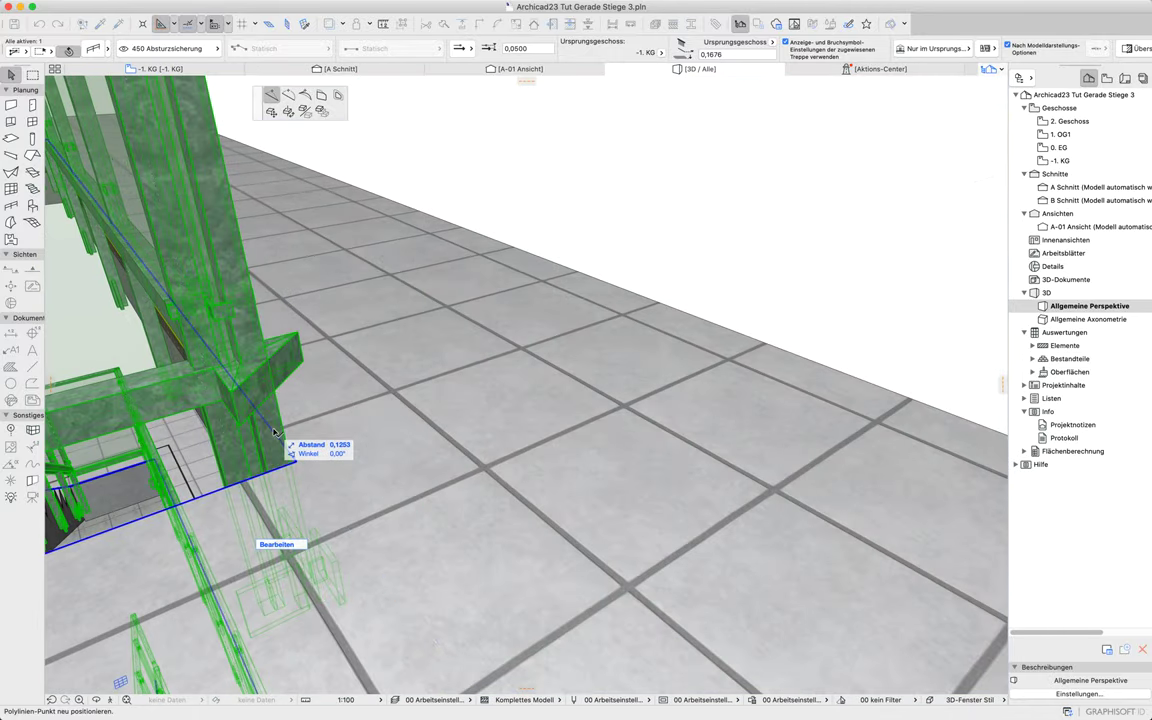
Enter the railing's edit mode, delete the post standing directly in the opening's end corner, and leave edit mode
scroll(383, 421, "down", 4)
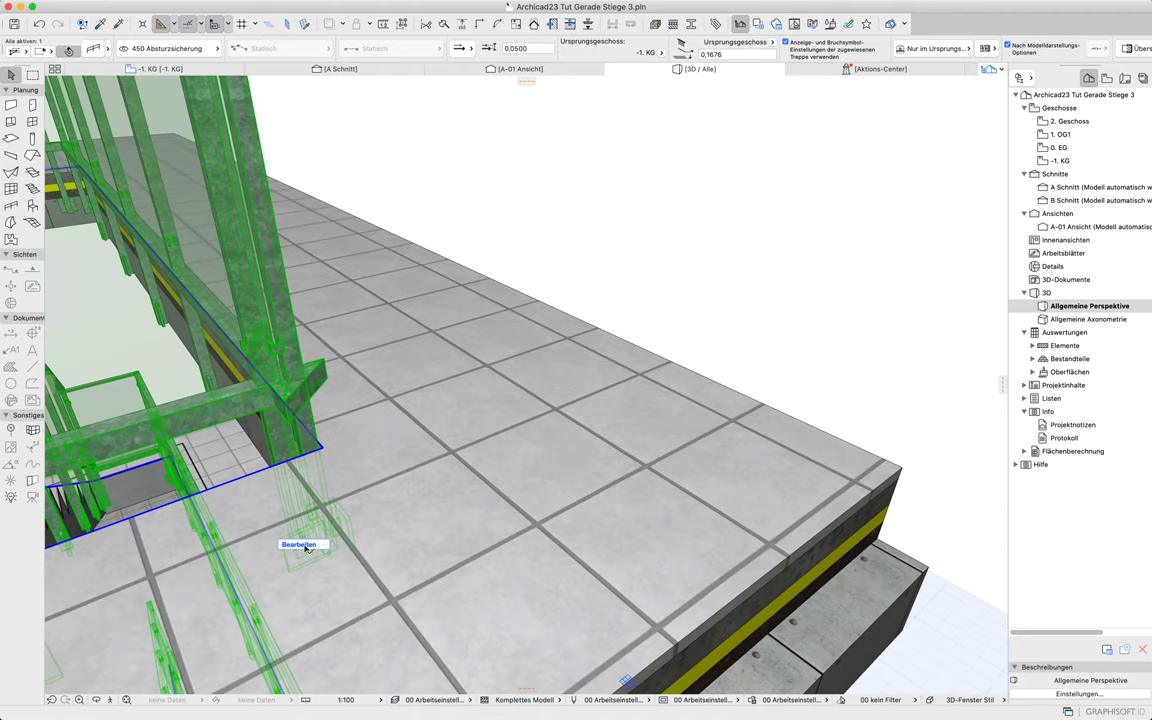
left_click(305, 547)
left_click(284, 281)
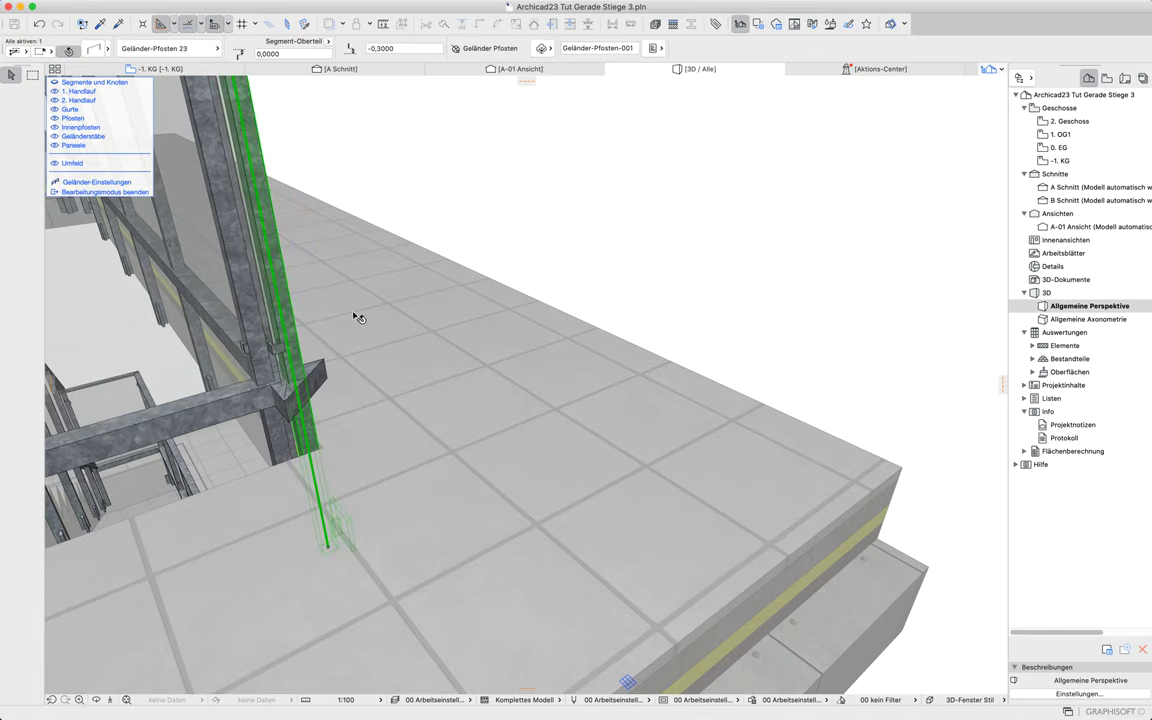
key("Delete")
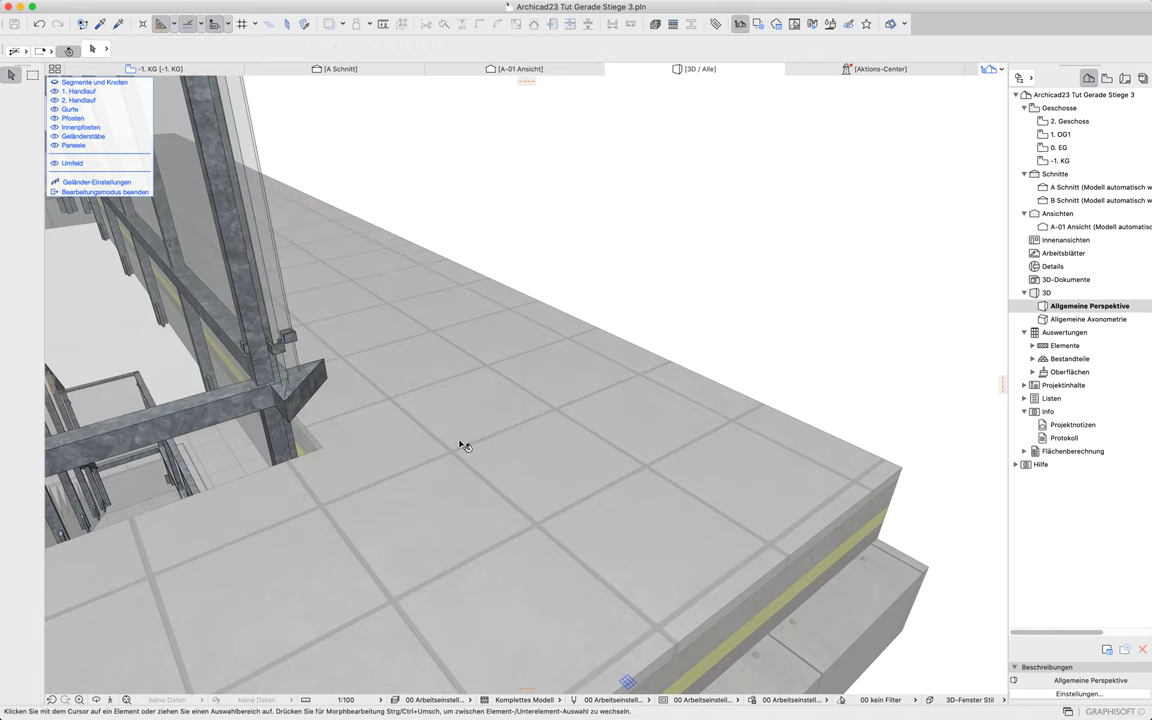
middle_click_drag(407, 453, 193, 419, "shift")
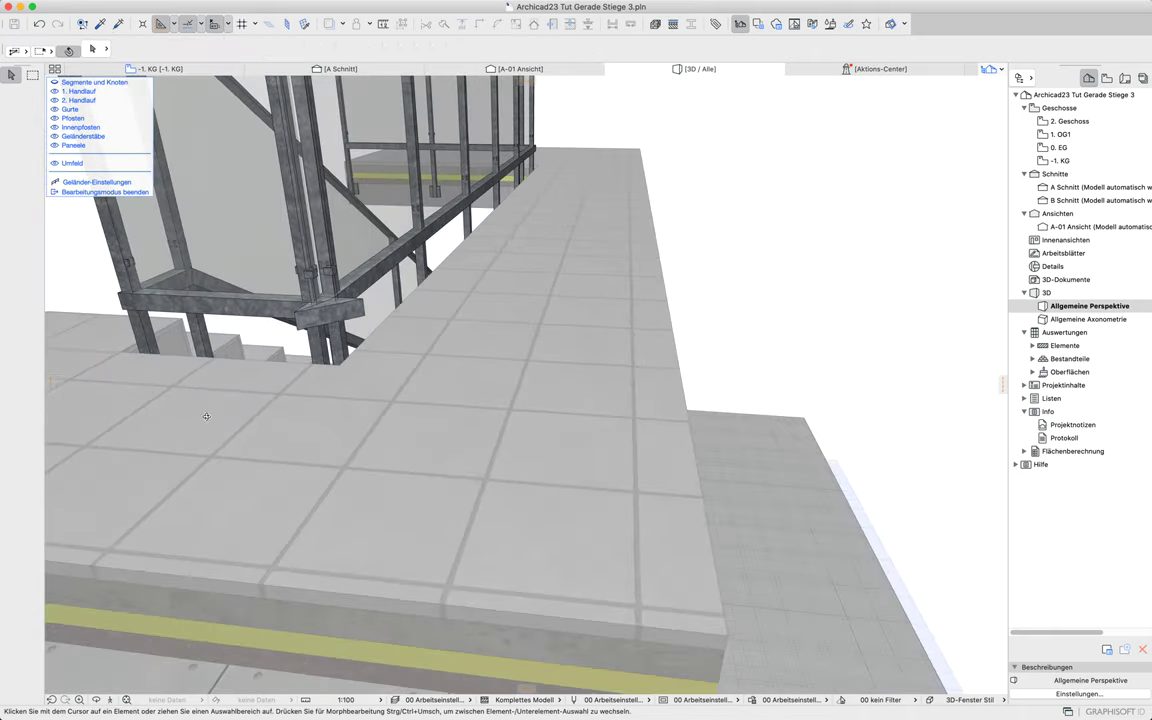
middle_click_drag(458, 353, 428, 381)
left_click_drag(428, 381, 411, 425)
scroll(333, 393, "down", 2)
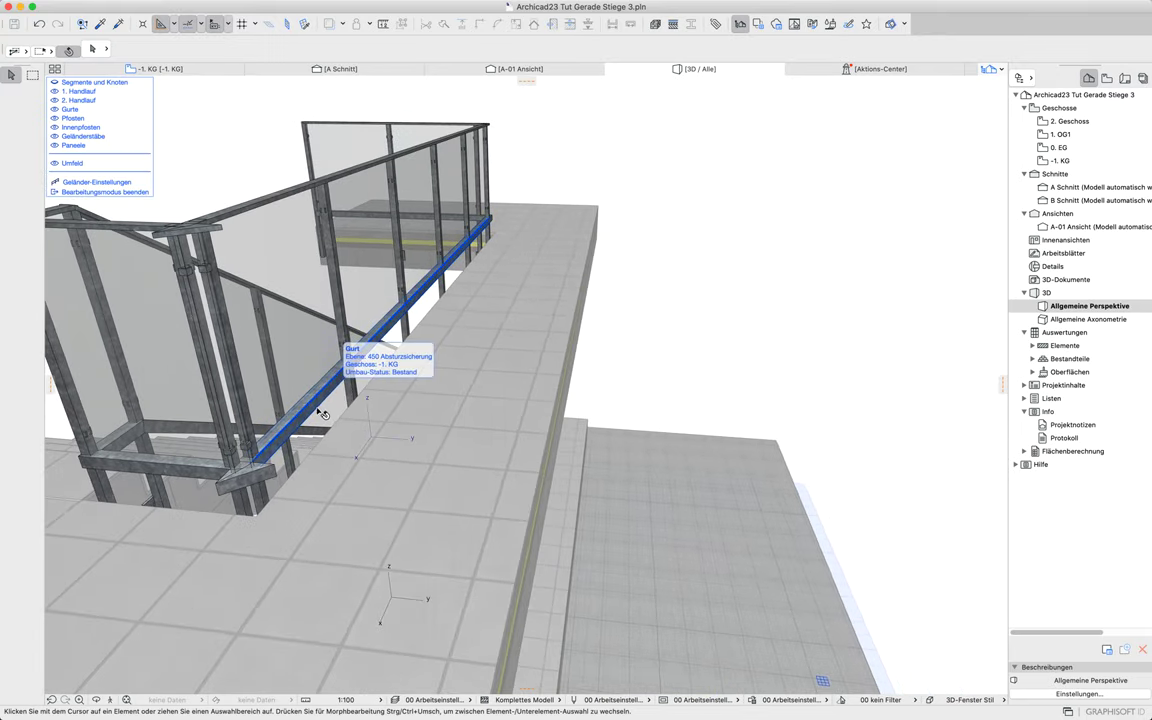
middle_click_drag(522, 301, 453, 394, "shift")
left_click_drag(591, 236, 429, 392)
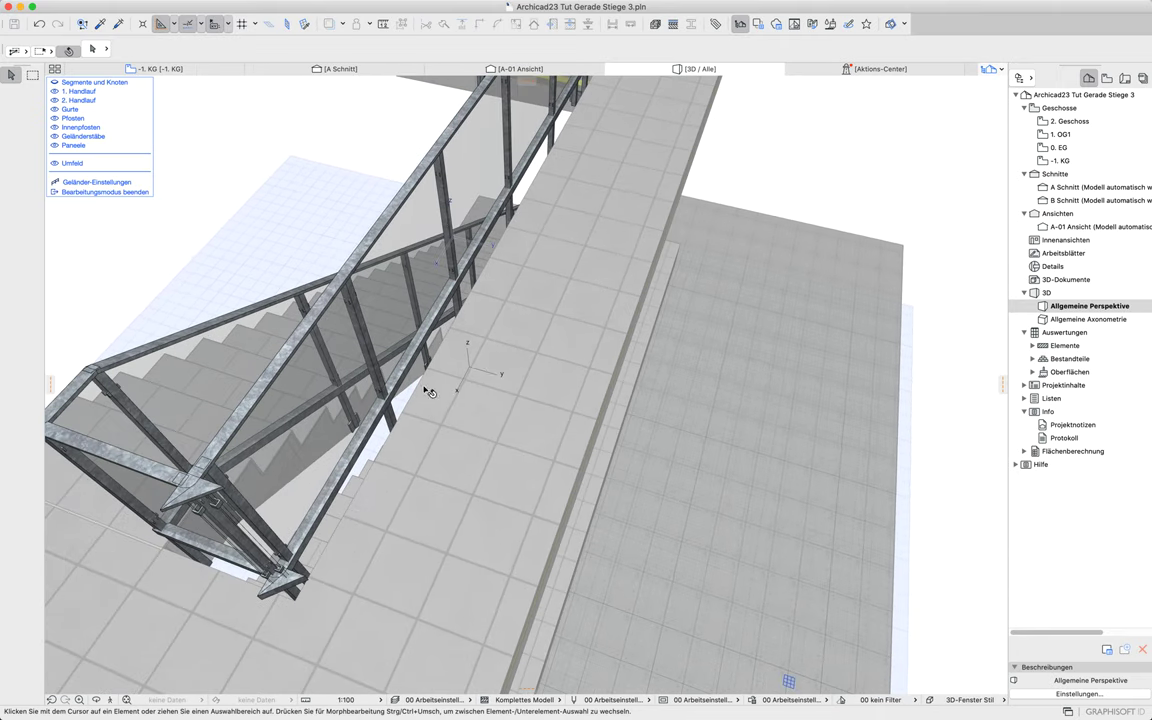
left_click(136, 192)
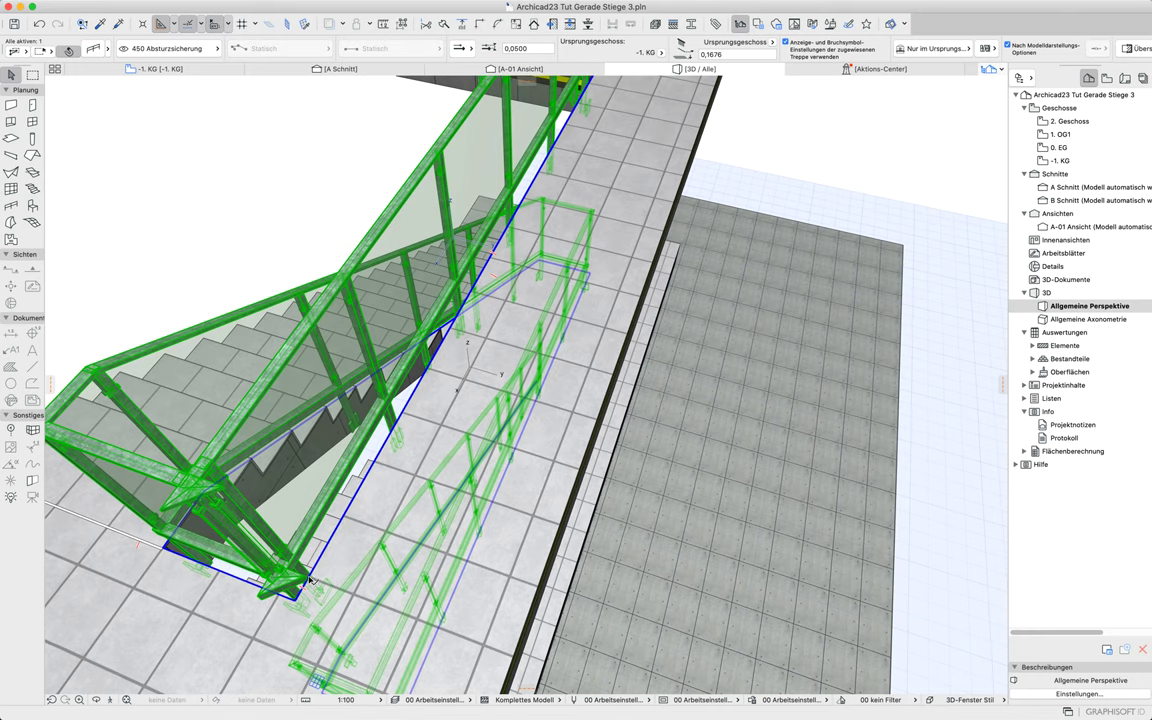
Move the extra node on the opening's long edge about 0.10 m farther away from the end corner
left_click(307, 579)
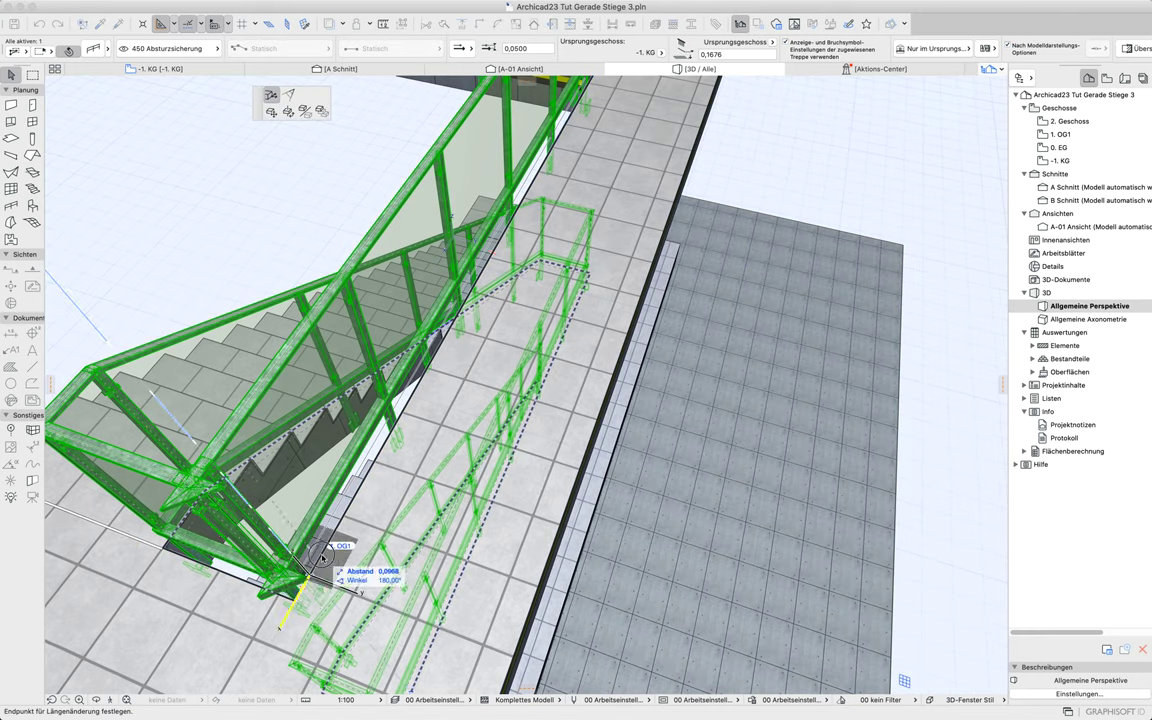
left_click(322, 558)
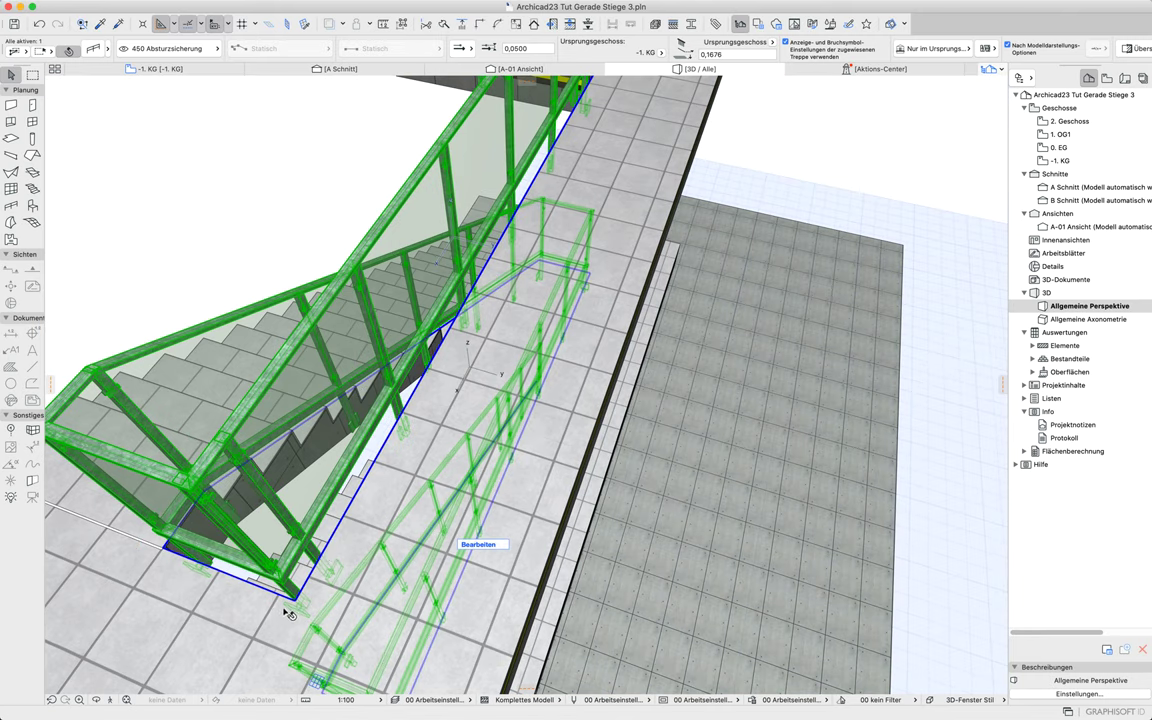
middle_click_drag(305, 612, 376, 592, "shift")
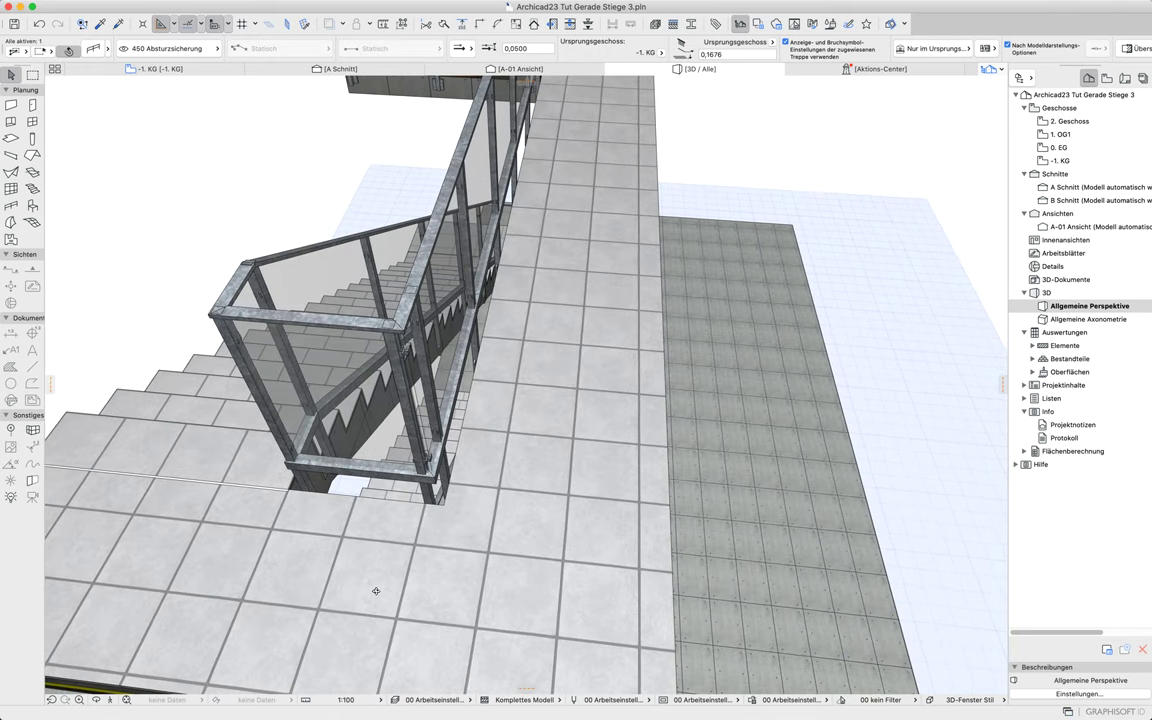
left_click(430, 503)
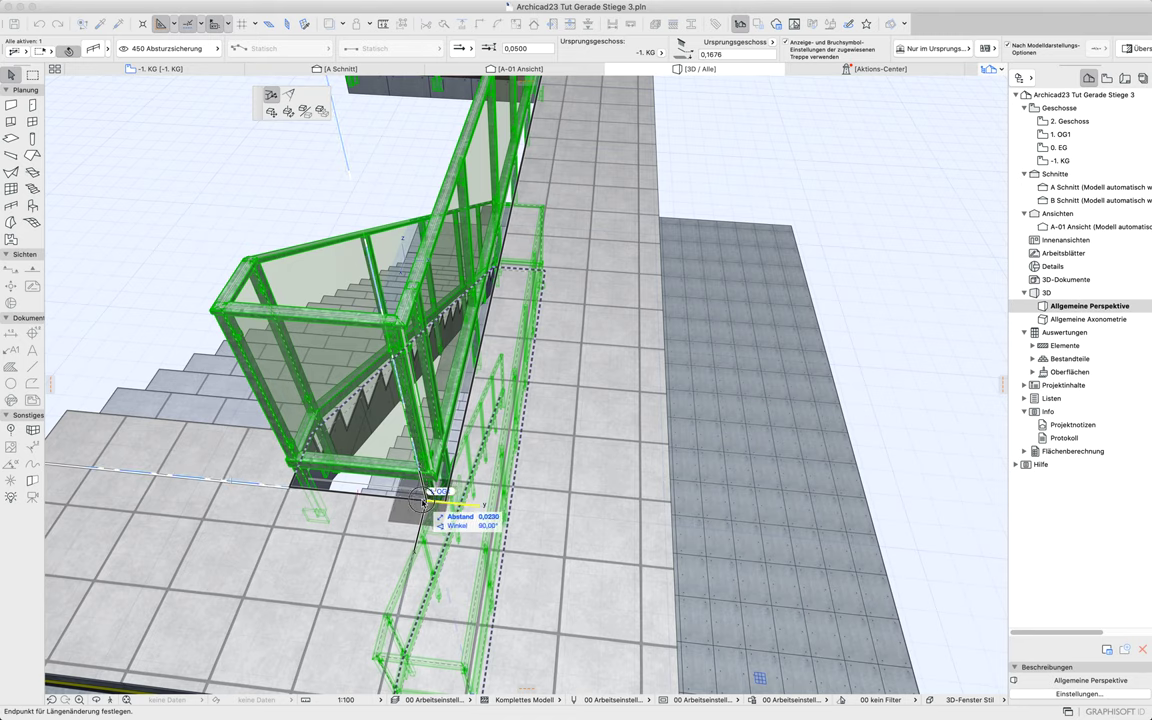
key("Escape")
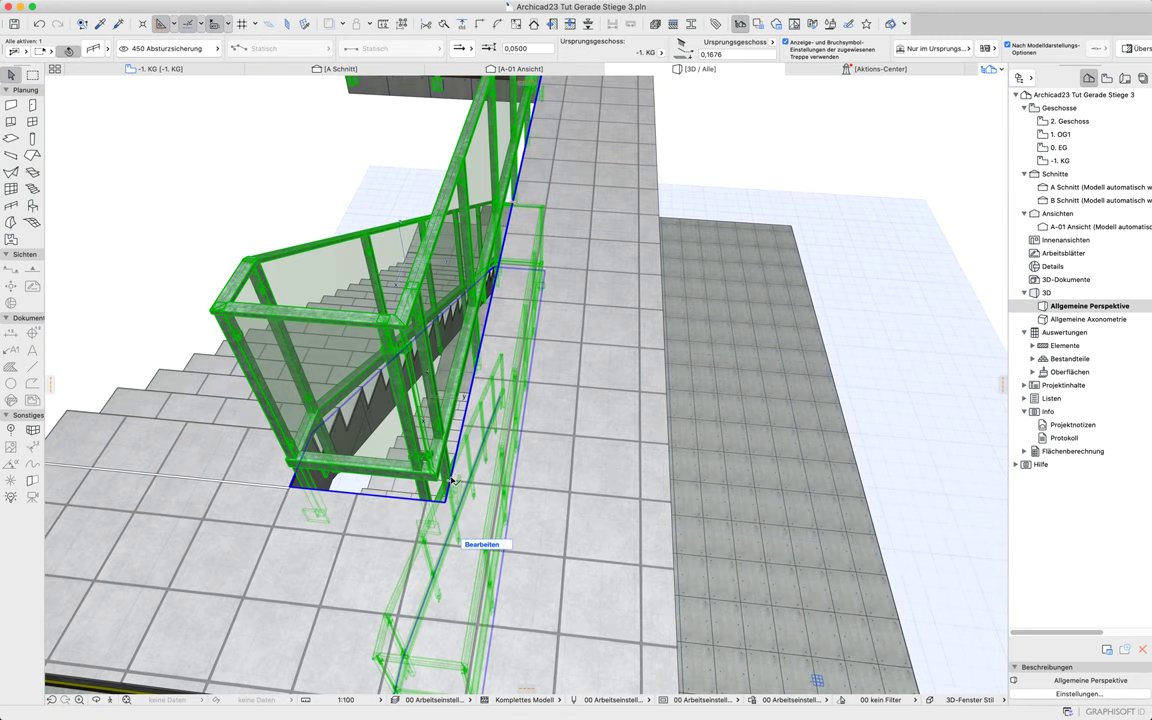
Fine-tune the long edge's extra node by moving it slightly back towards the opening's end corner, keeping the handrail corner cleanly joined
middle_click_drag(453, 465, 380, 411, "shift")
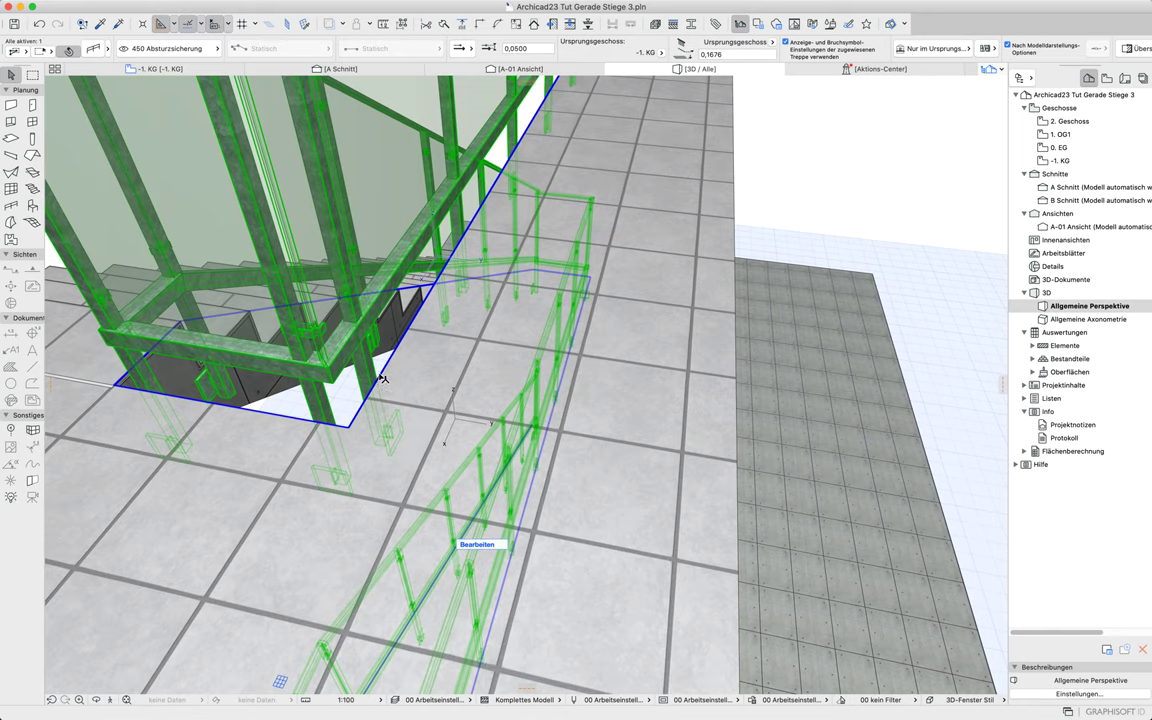
left_click(383, 373)
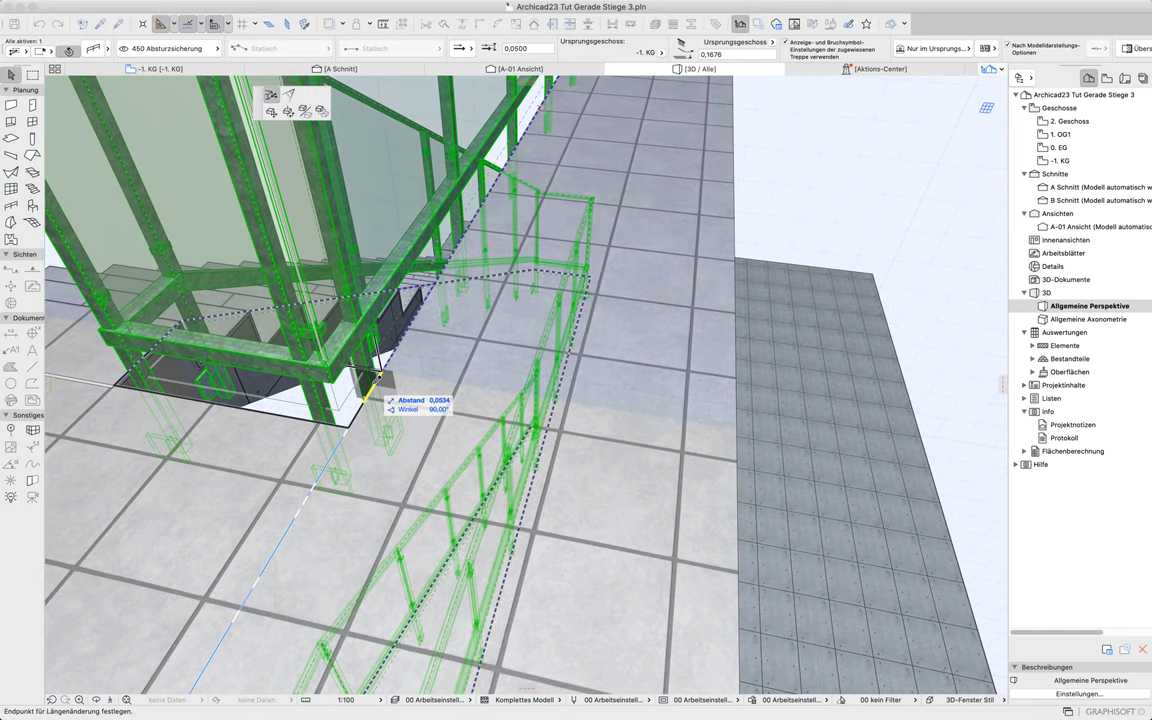
key("Escape")
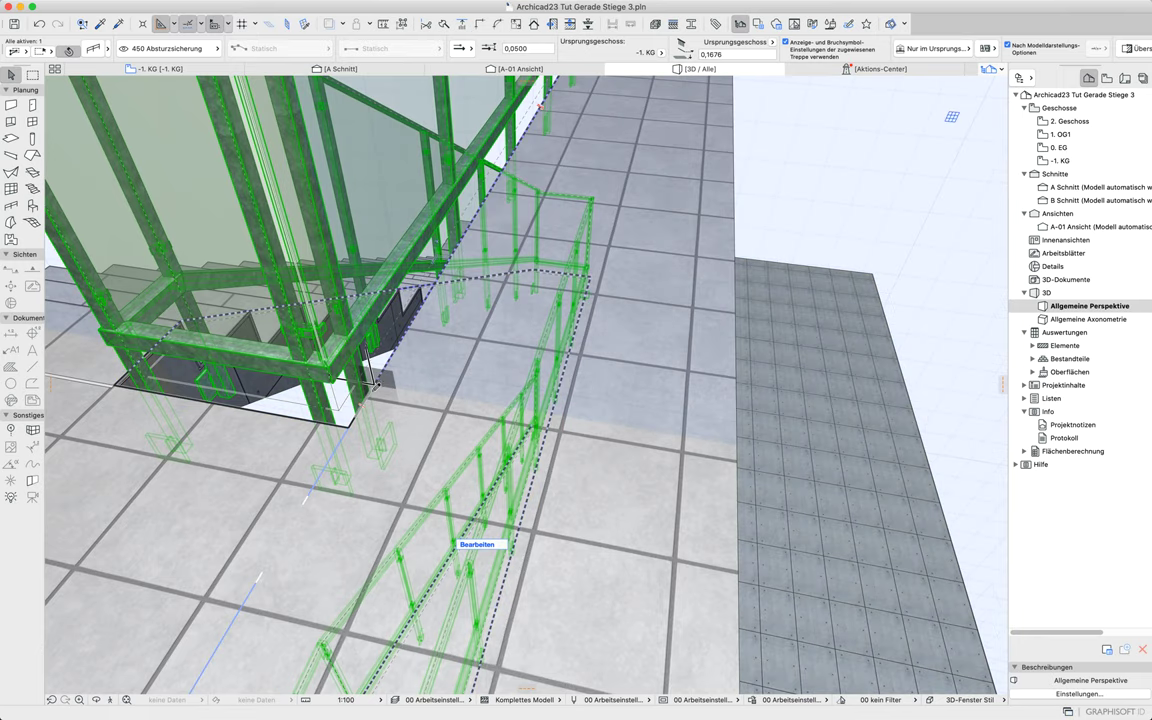
left_click(374, 390)
key("Escape")
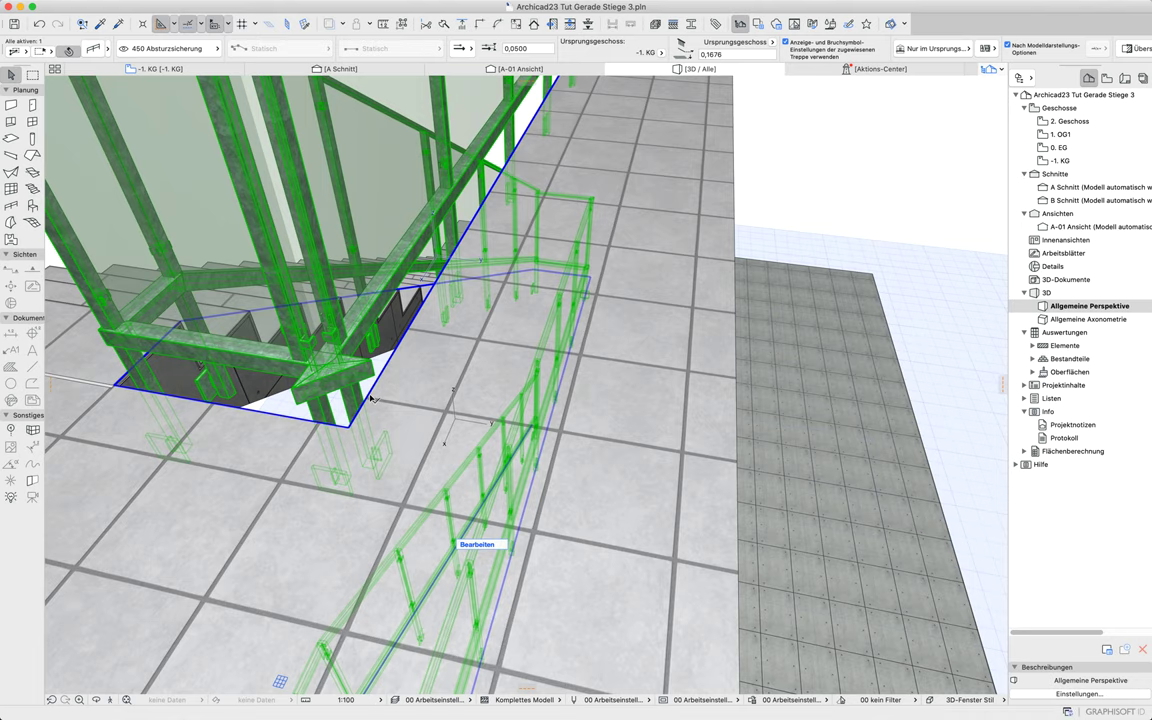
left_click(373, 393)
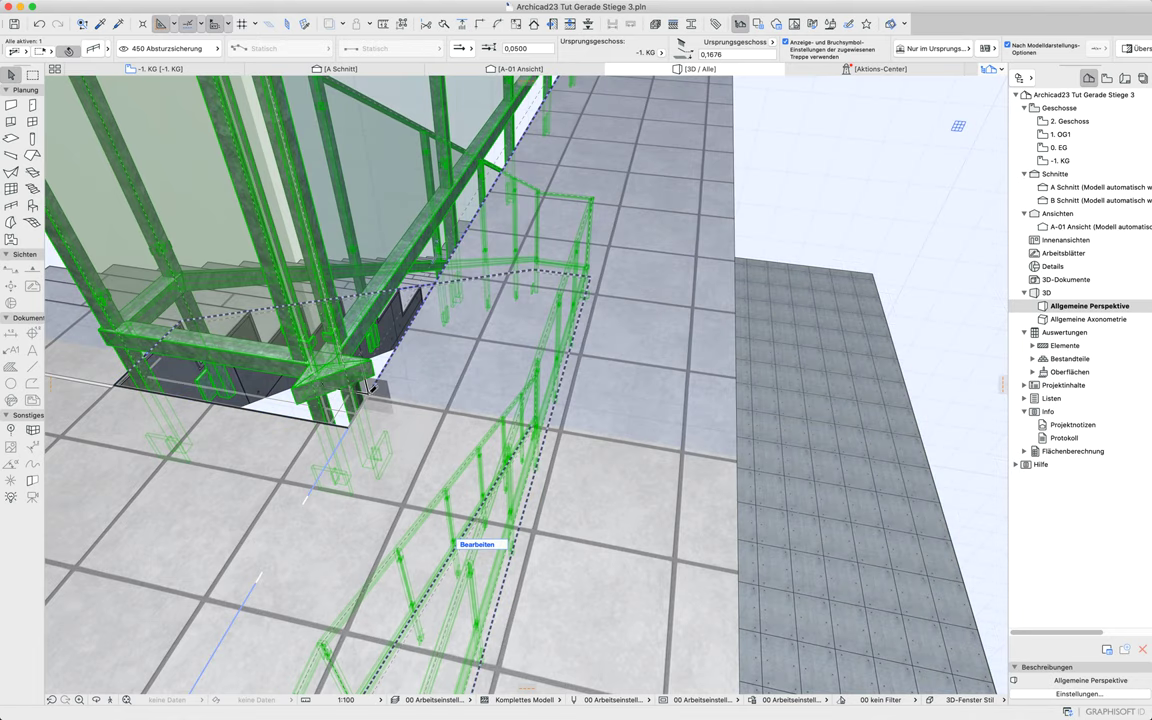
key("Escape")
left_click(373, 391)
key("Escape")
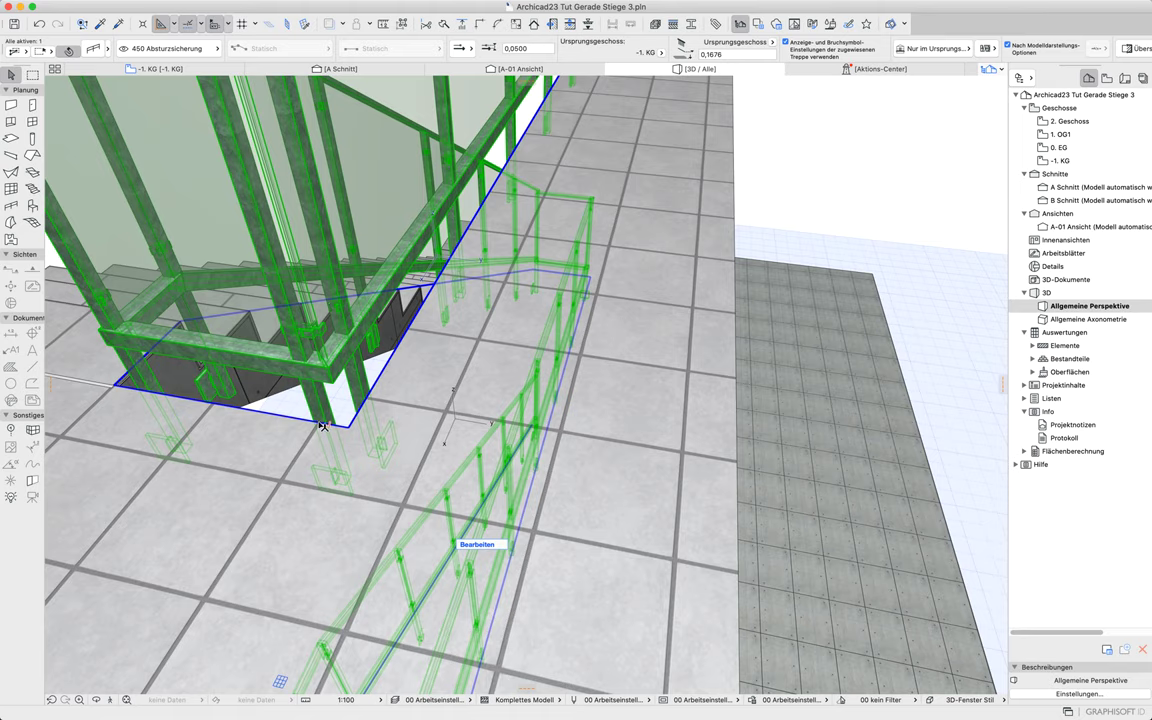
Enter the railing's edit mode and delete the two narrow glass panels adjoining the opening's end corner
middle_click_drag(250, 415, 203, 434, "shift")
middle_click_drag(532, 465, 476, 458, "shift")
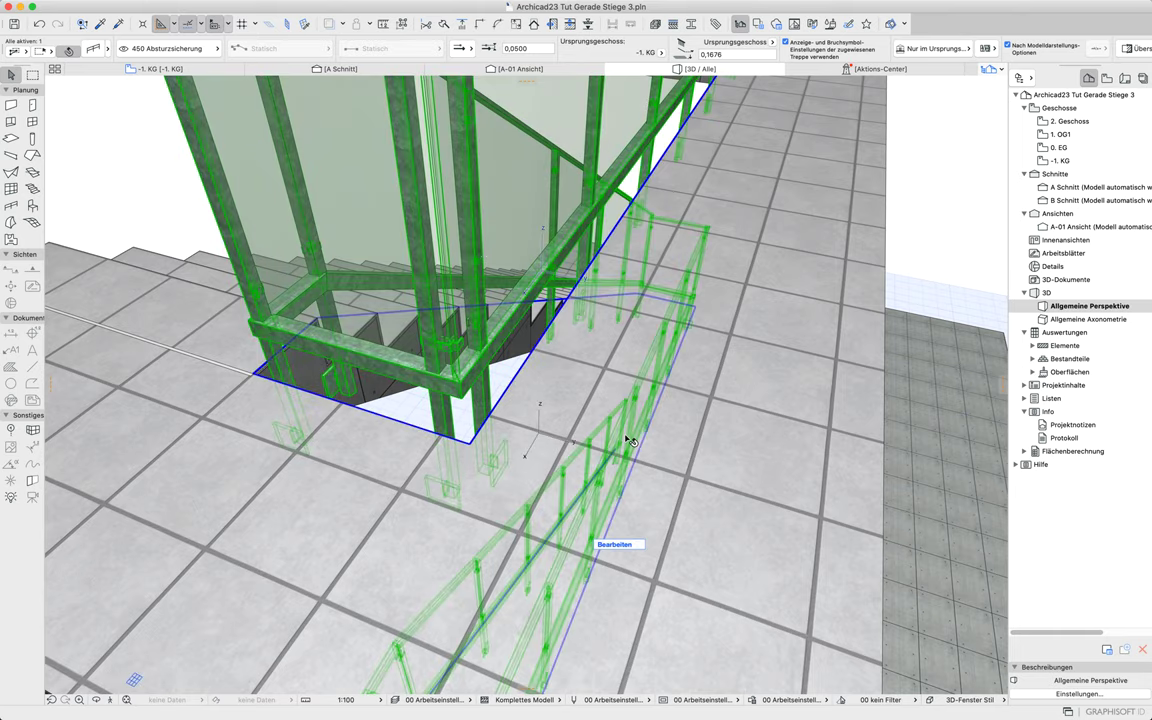
left_click(620, 546)
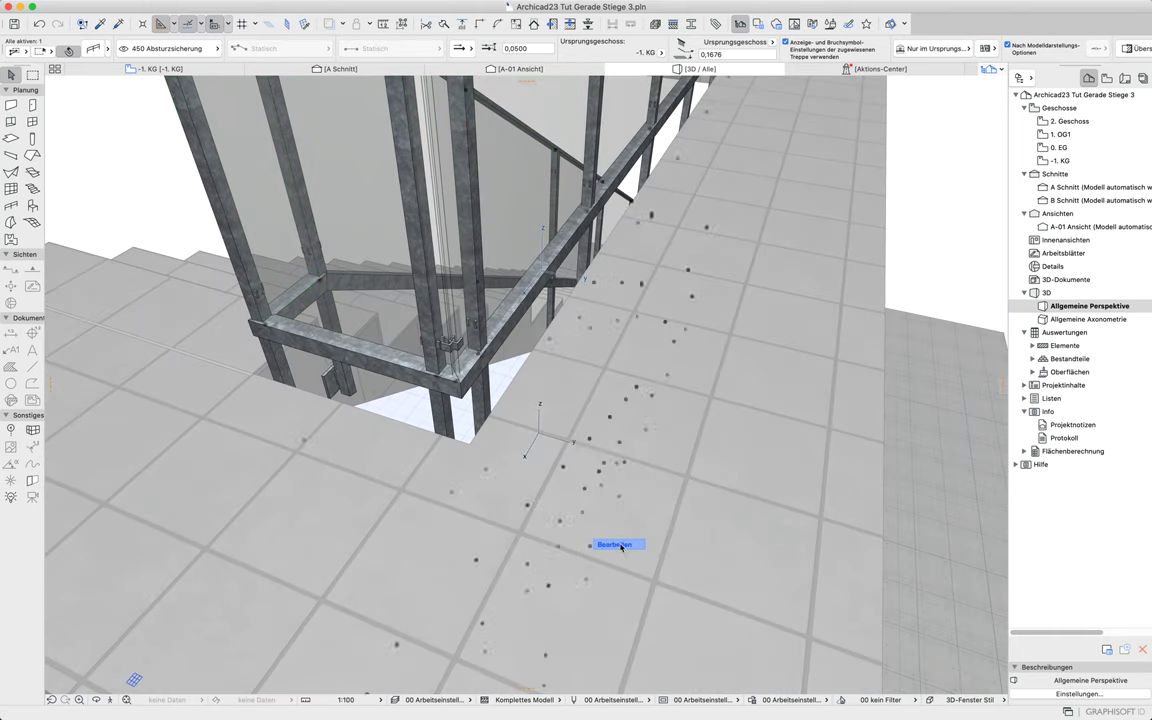
left_click(455, 258)
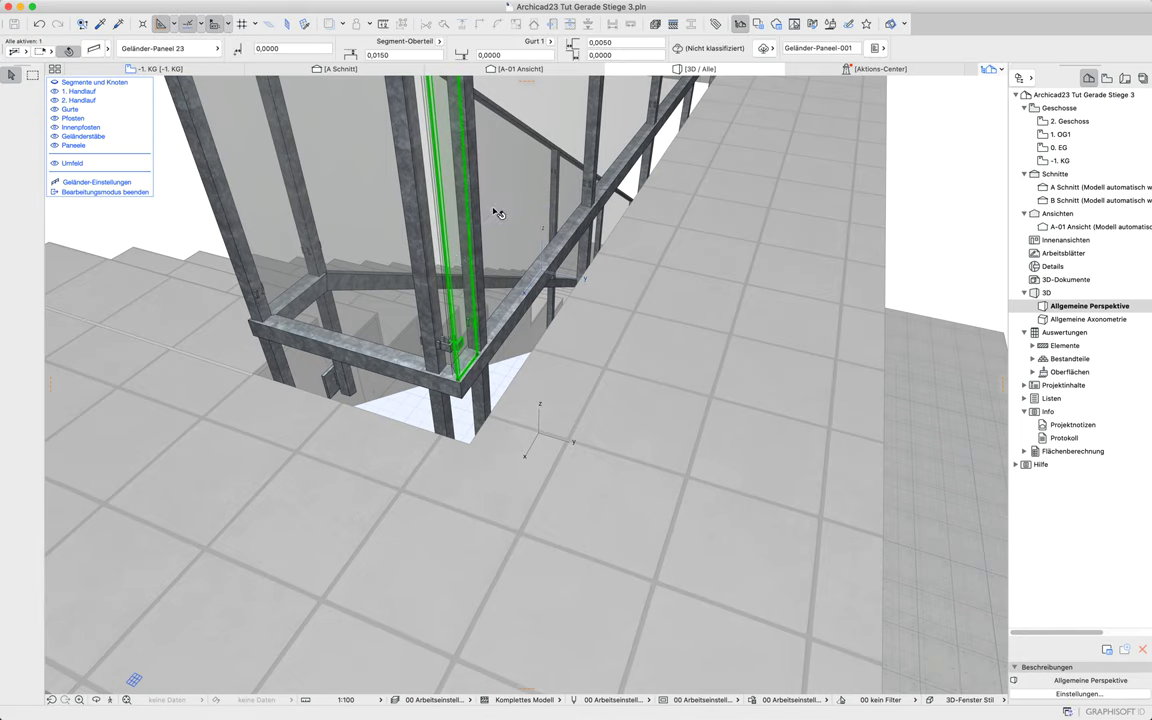
key("Delete")
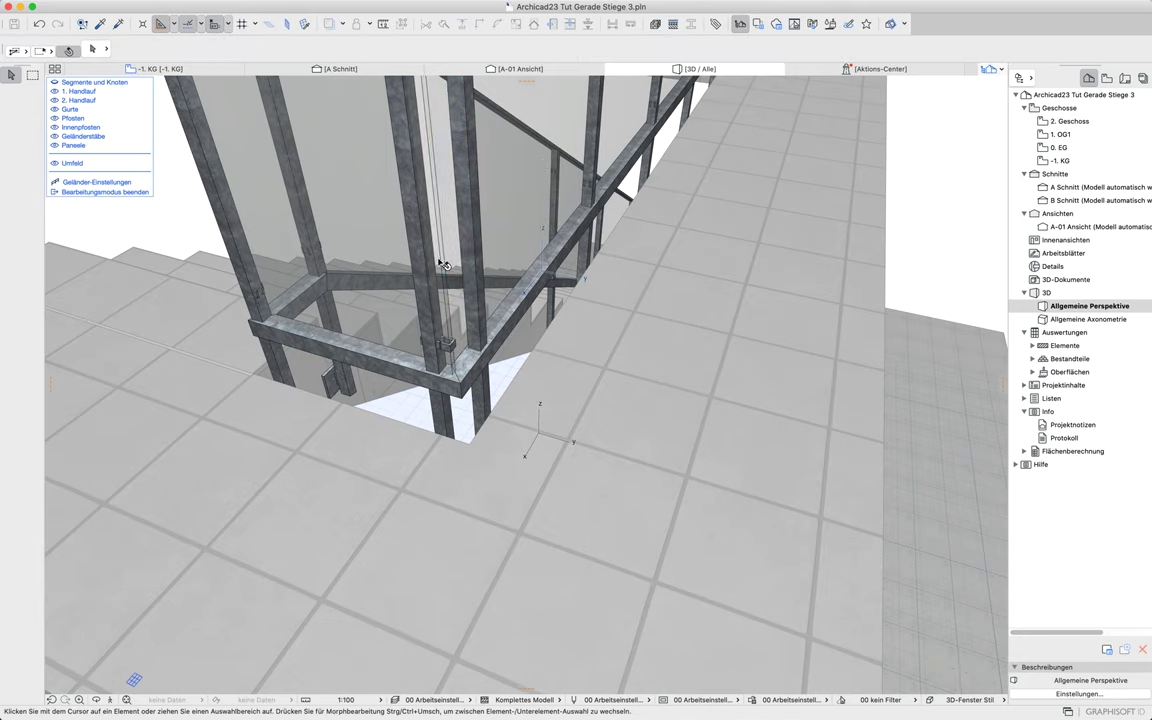
left_click(455, 274)
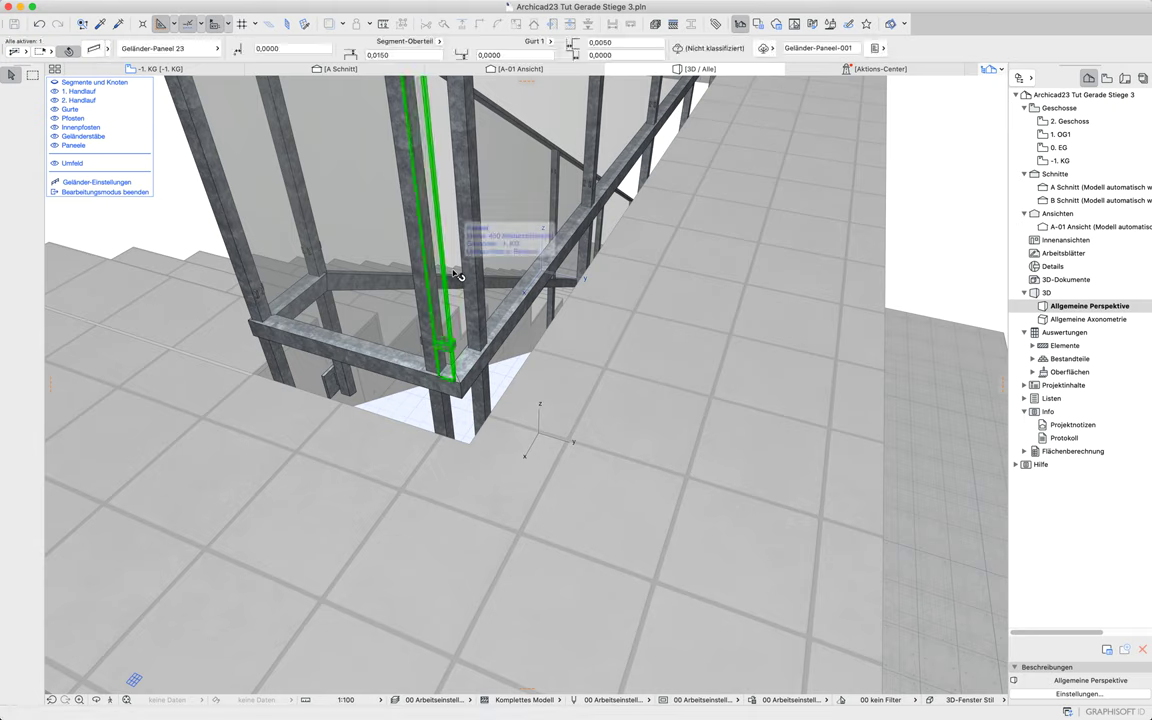
key("Escape")
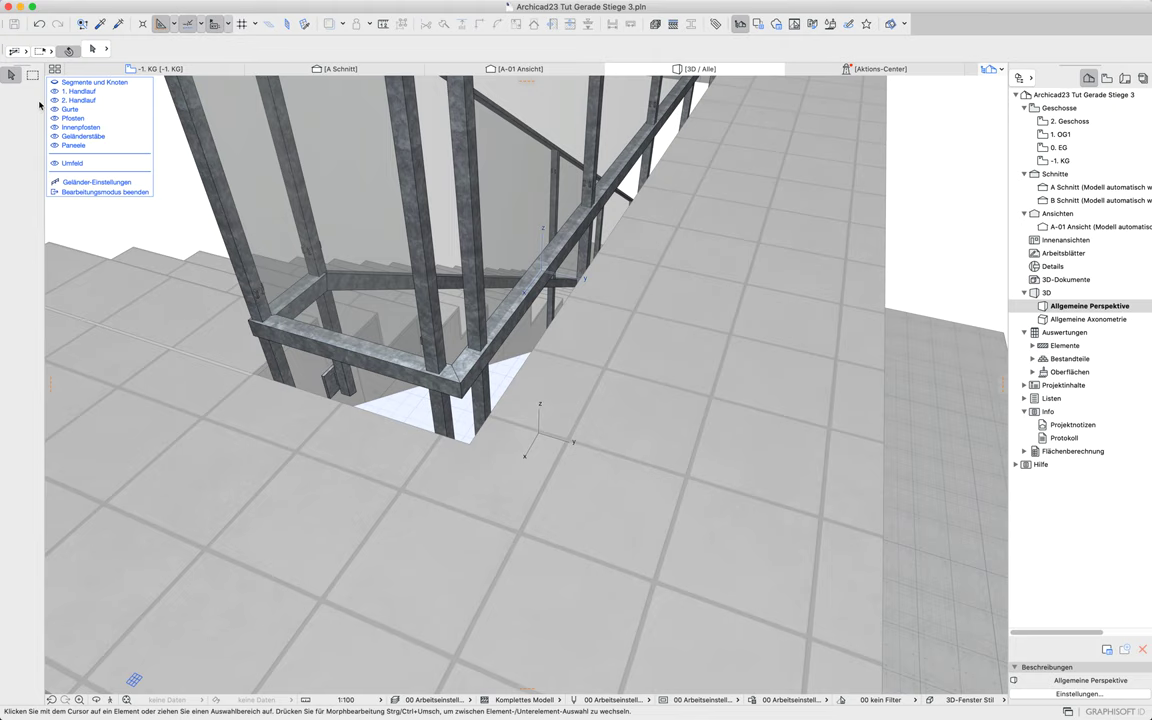
Show the railing's segments and nodes, and hide both handrails, rails, posts, inner posts, balusters and panels
left_click(56, 83)
left_click(56, 91)
left_click(56, 100)
left_click(56, 110)
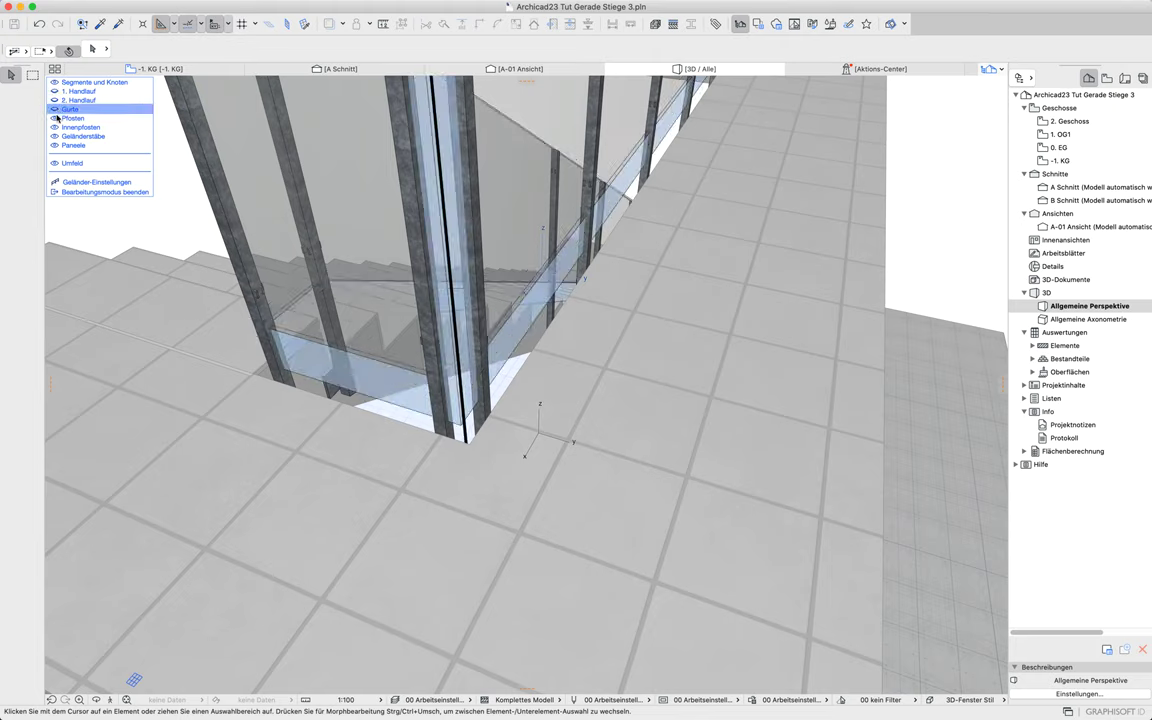
left_click(57, 119)
left_click(58, 128)
left_click(59, 138)
left_click(57, 146)
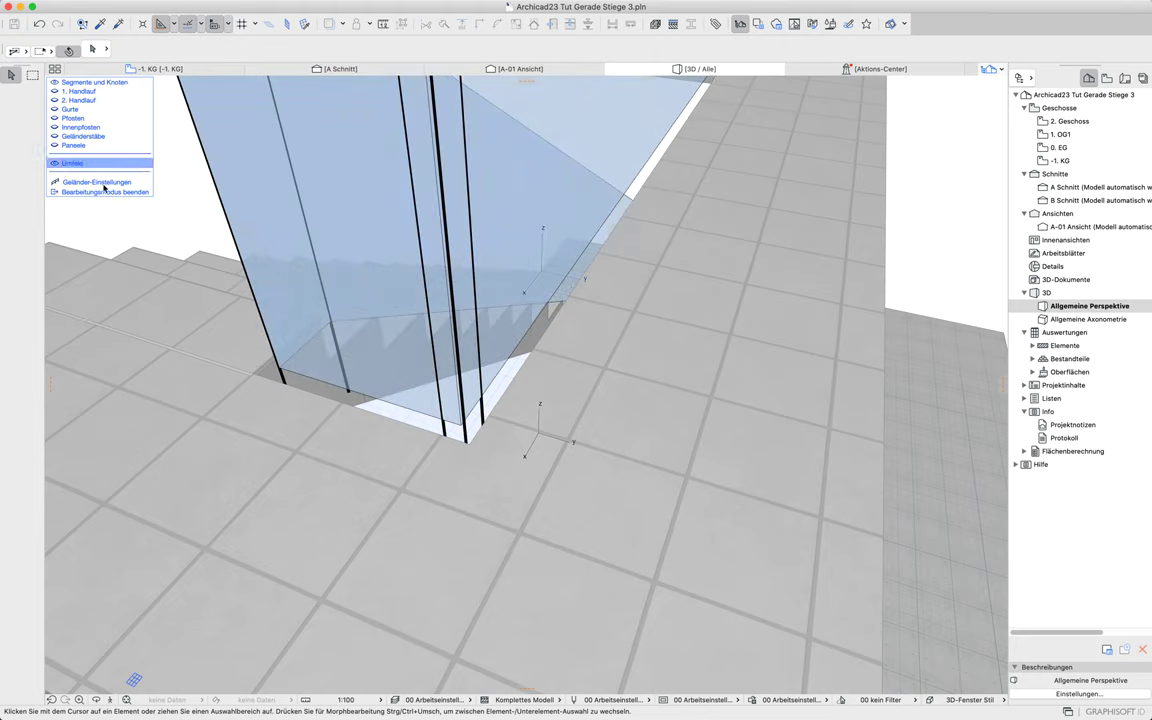
Set the railing node at the opening's stair-side corner to two posts
left_click(245, 268)
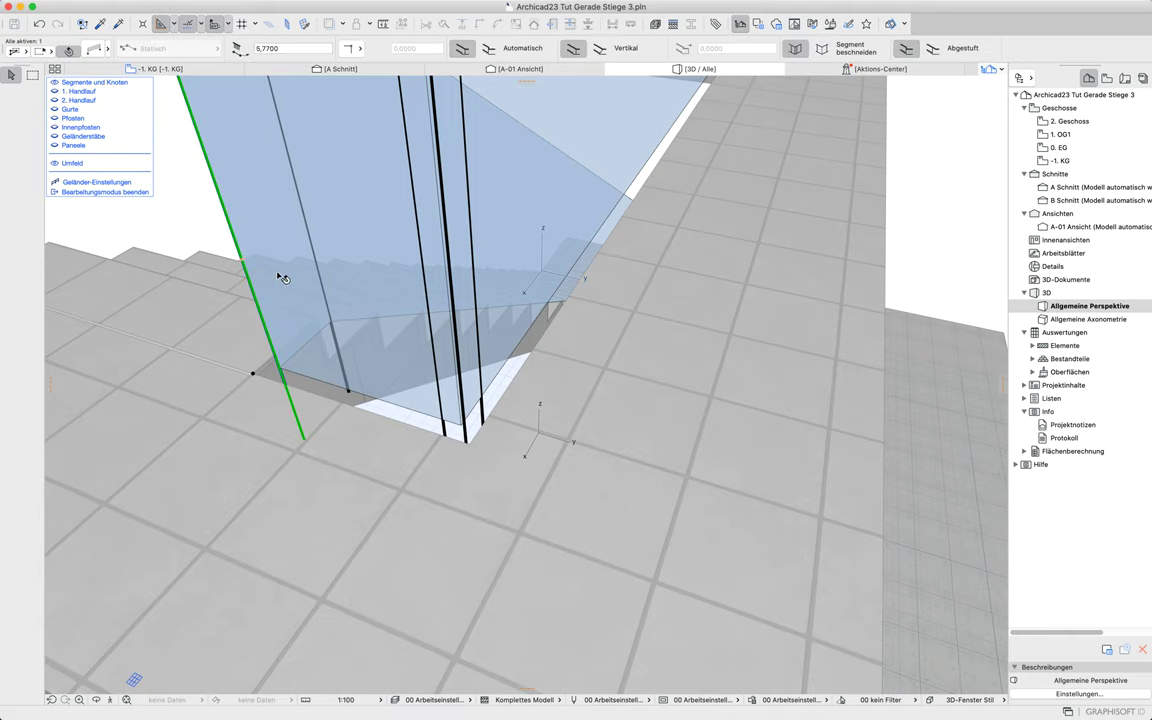
key("super+t")
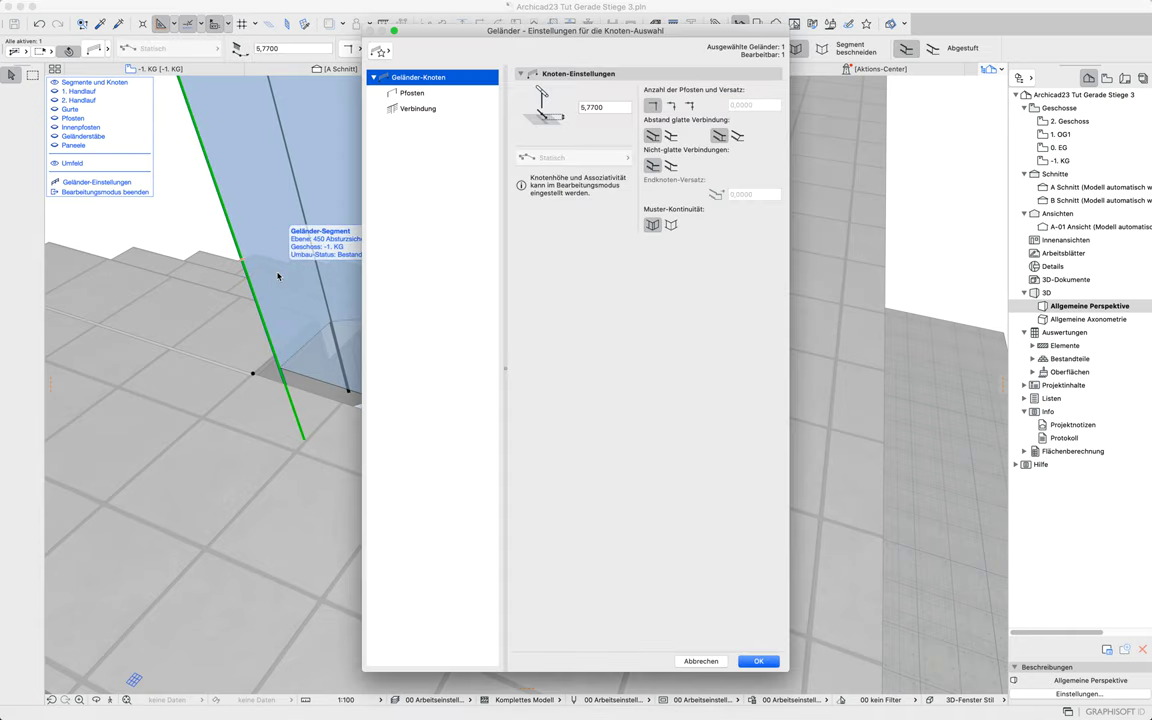
left_click(670, 105)
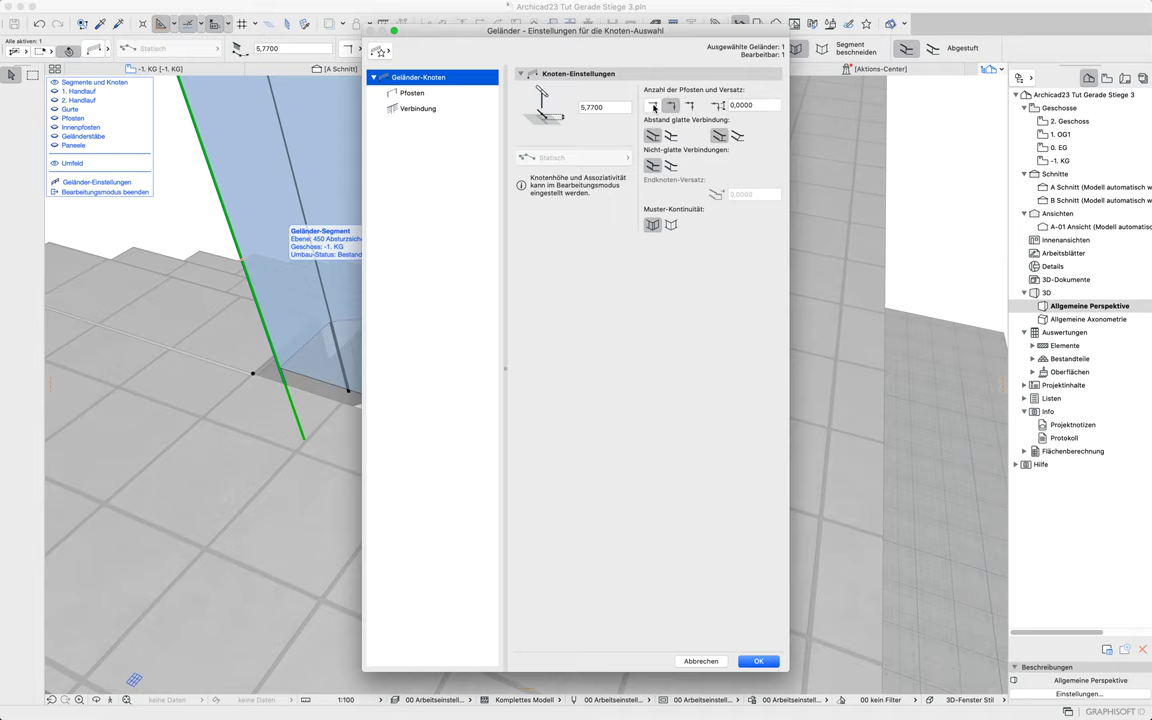
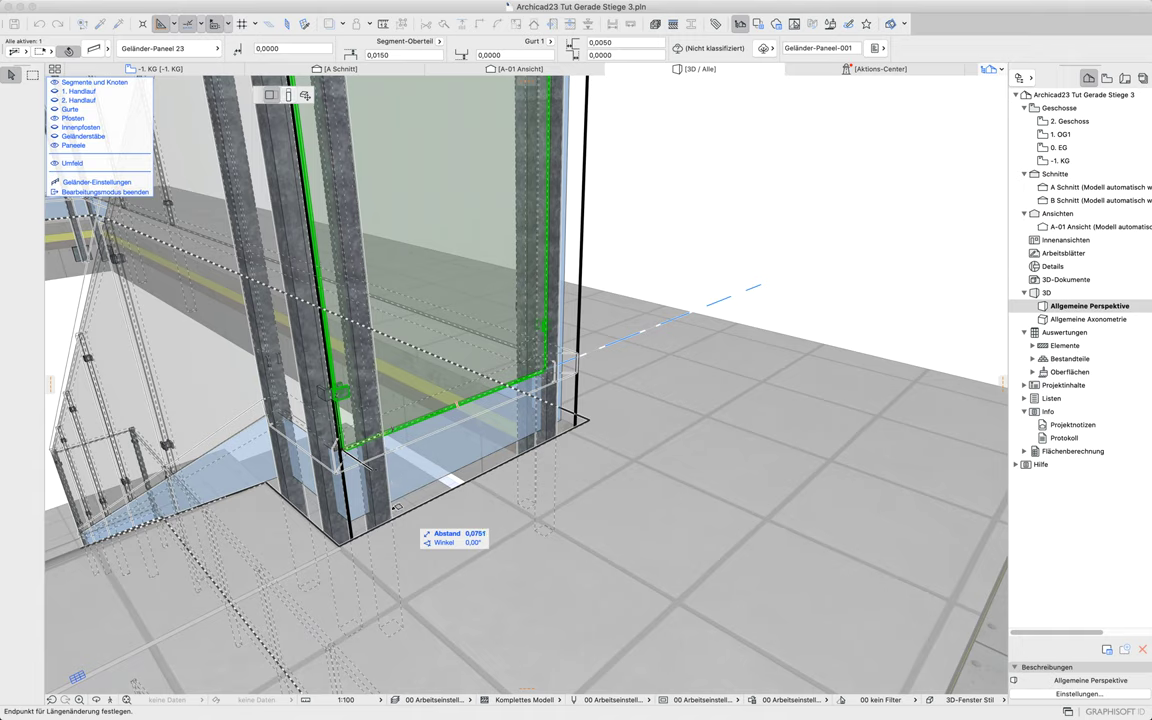
Shorten the glass panel along the opening's short edge by about 0.09 m at the stair-side corner
left_click(404, 626)
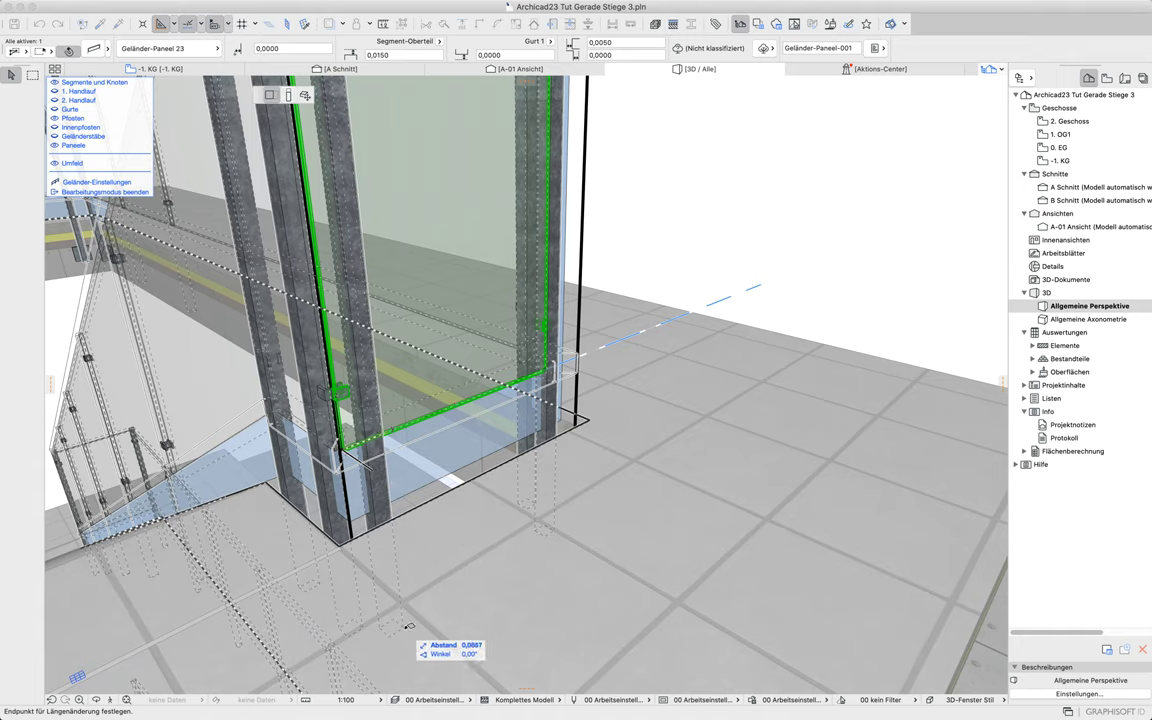
middle_click_drag(423, 424, 348, 388, "shift")
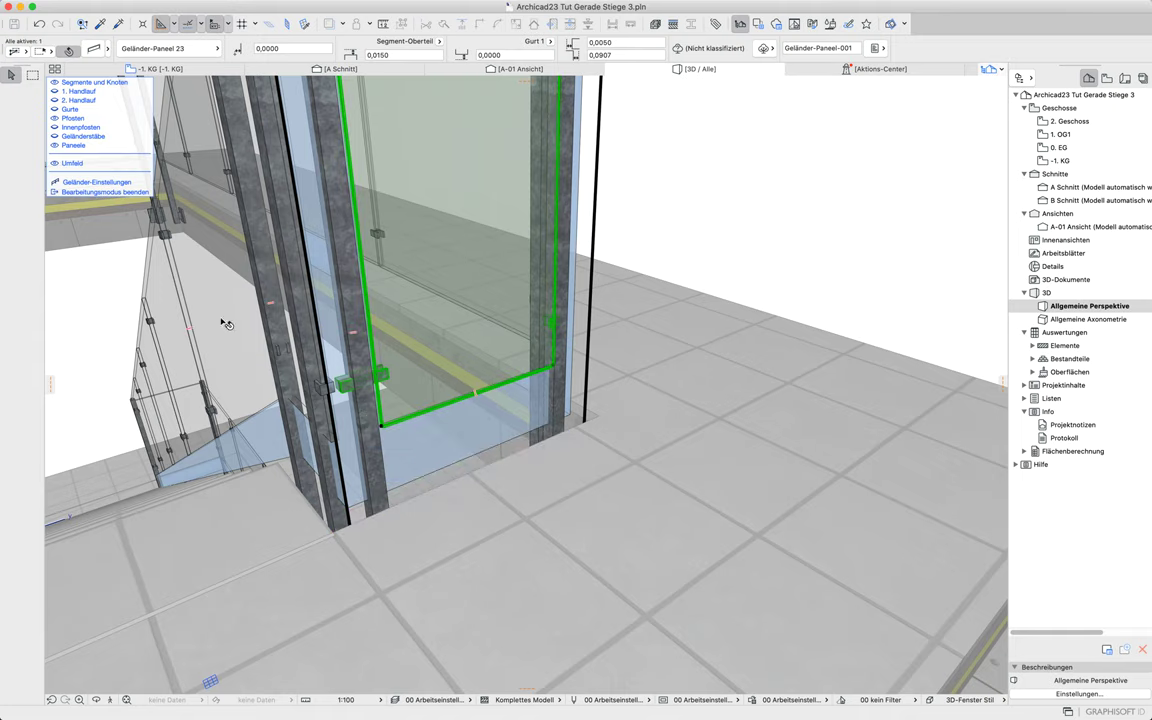
scroll(311, 418, "down", 5)
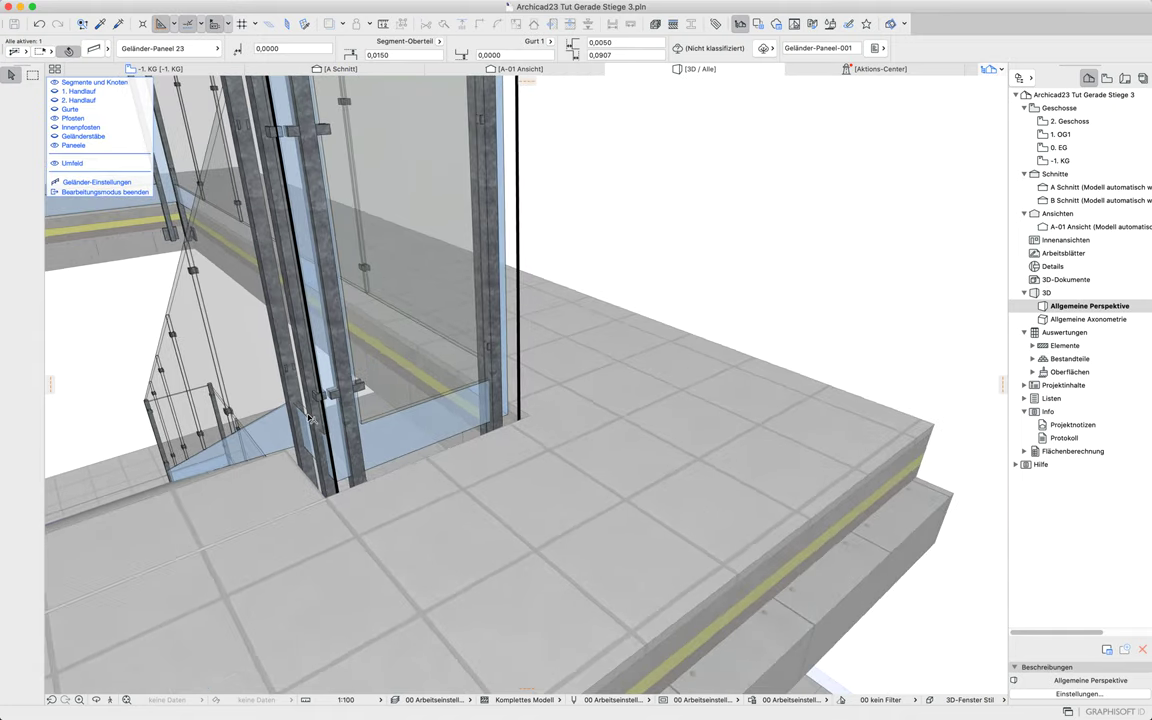
mouse_move(281, 401)
middle_mouse_down("shift")
mouse_move(285, 368)
mouse_move(499, 378)
mouse_move(471, 393)
mouse_move(276, 378)
middle_mouse_up("shift")
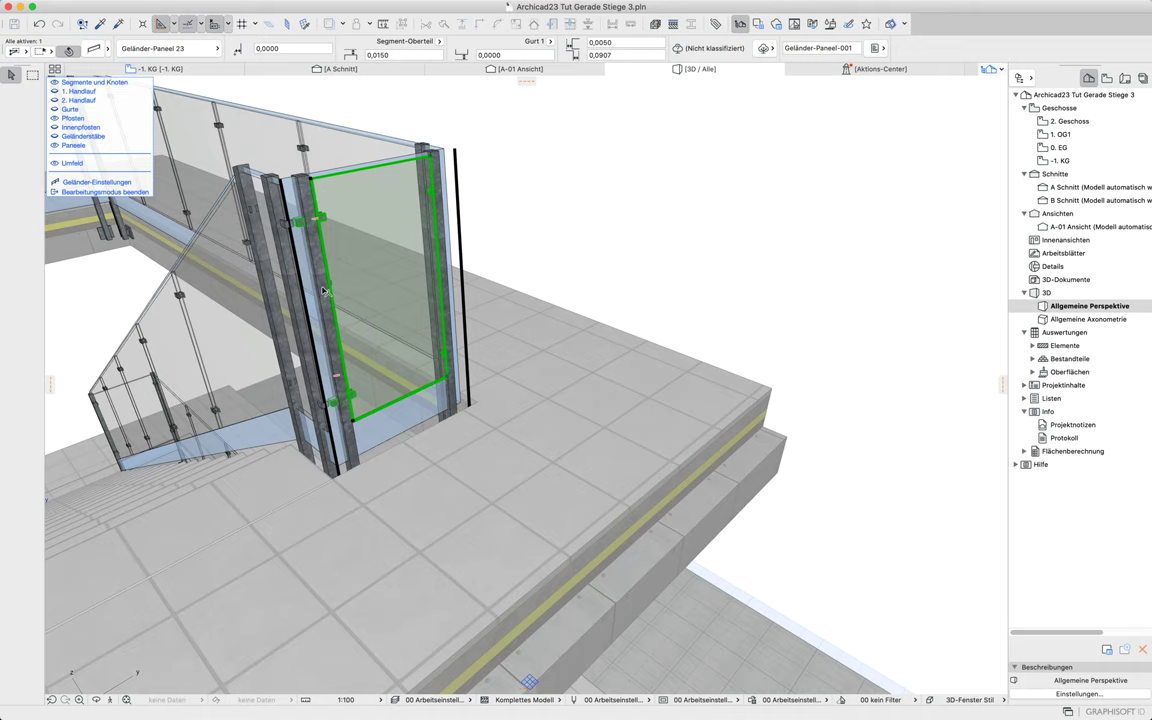
Examine the fastening and the style and dimension settings of the paired posts at the stair-side corner
left_click(320, 245)
scroll(319, 243, "up", 2)
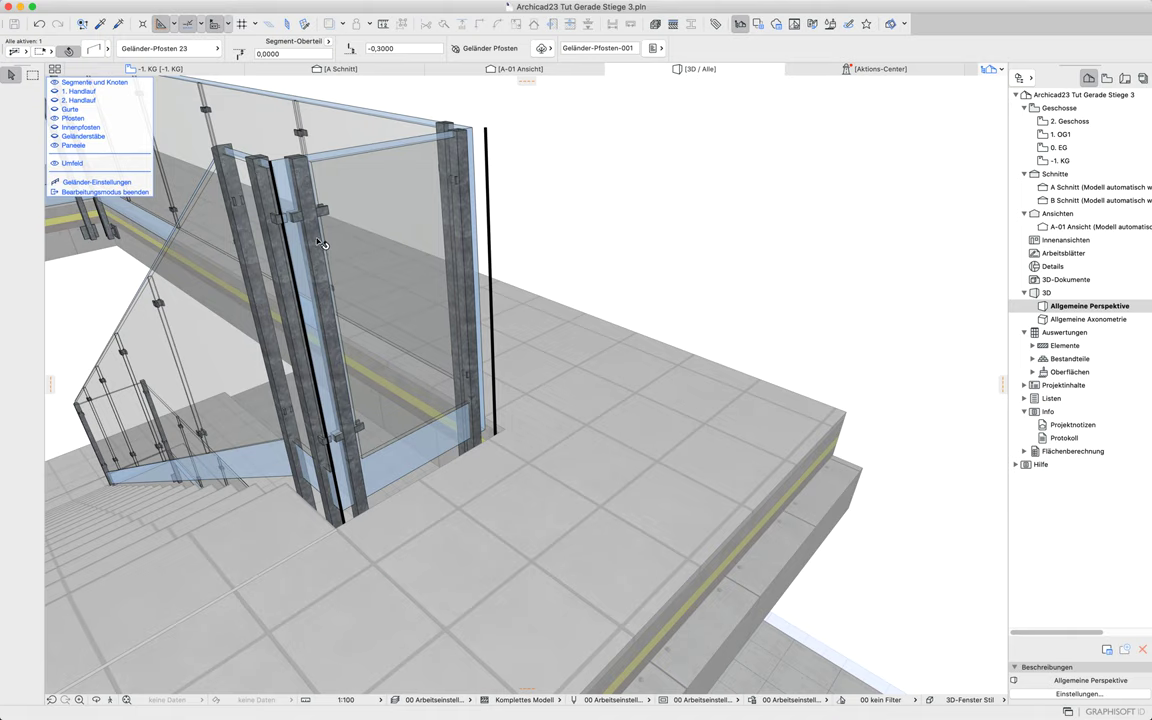
left_click(309, 178)
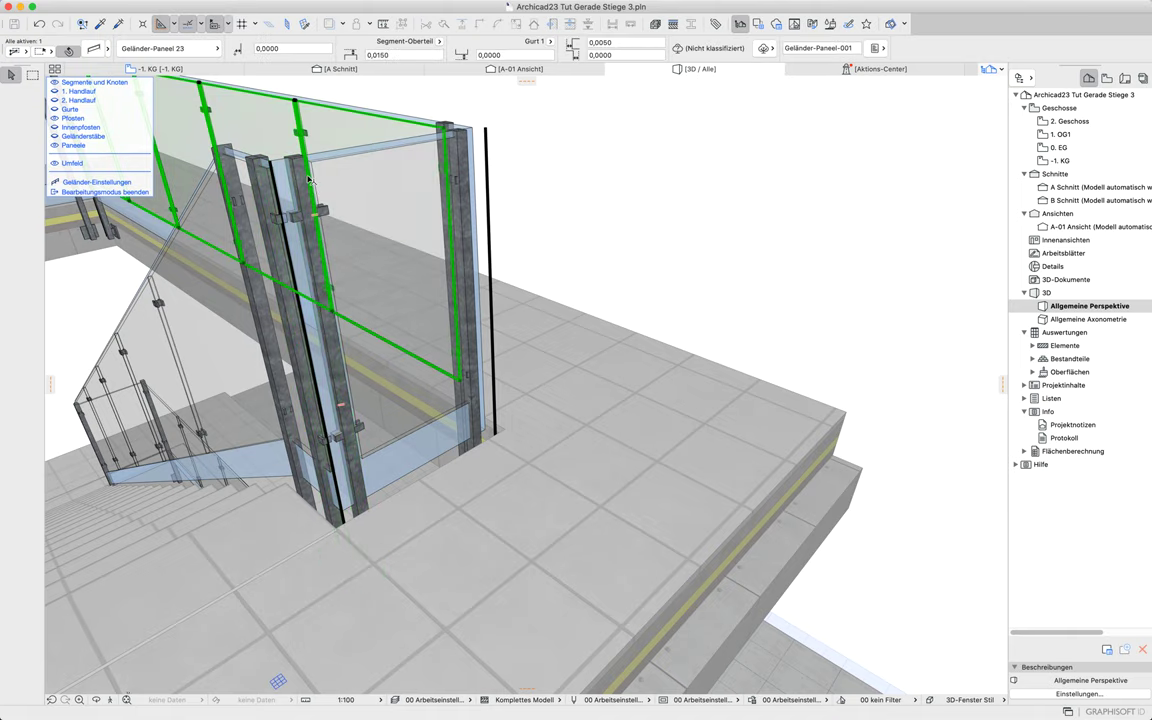
left_click(370, 512)
double_click(370, 510)
left_click(563, 237)
left_click(796, 250)
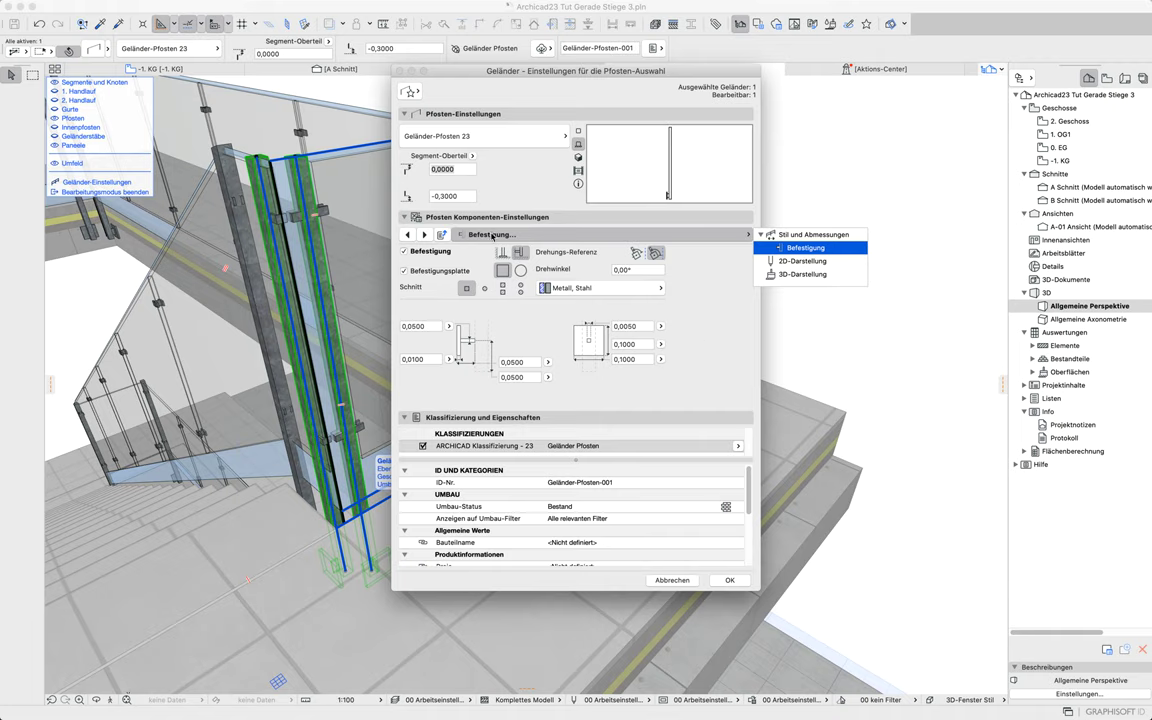
left_click(737, 237)
left_click(835, 236)
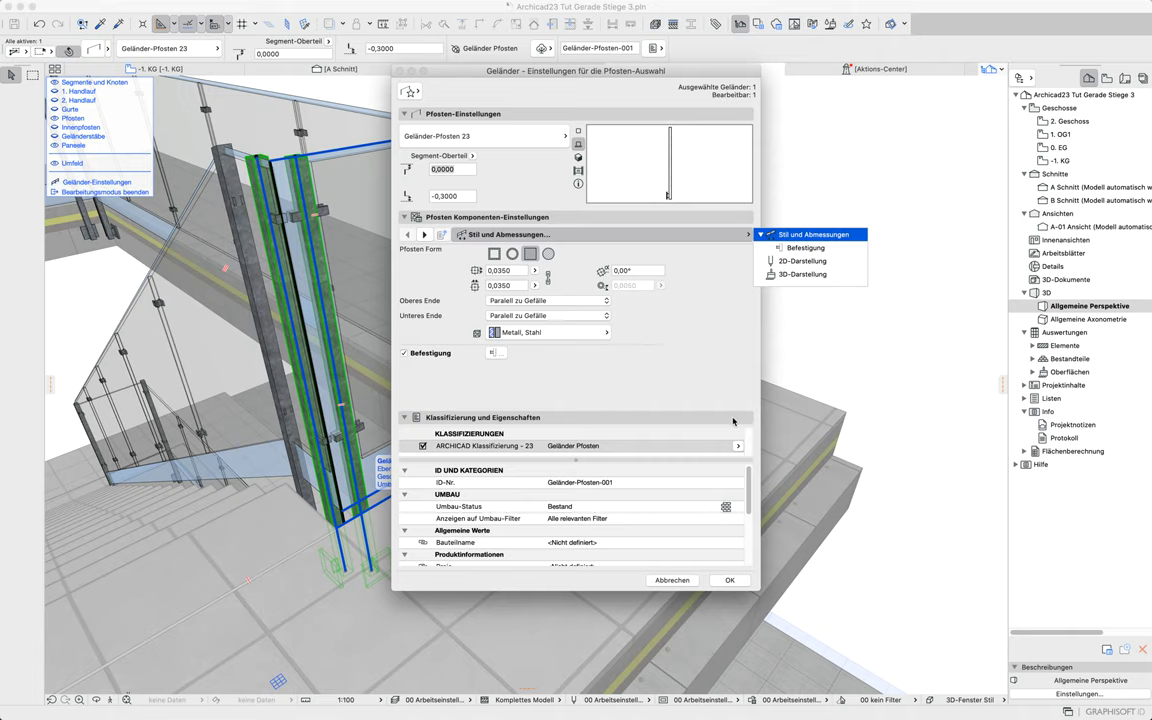
left_click(682, 584)
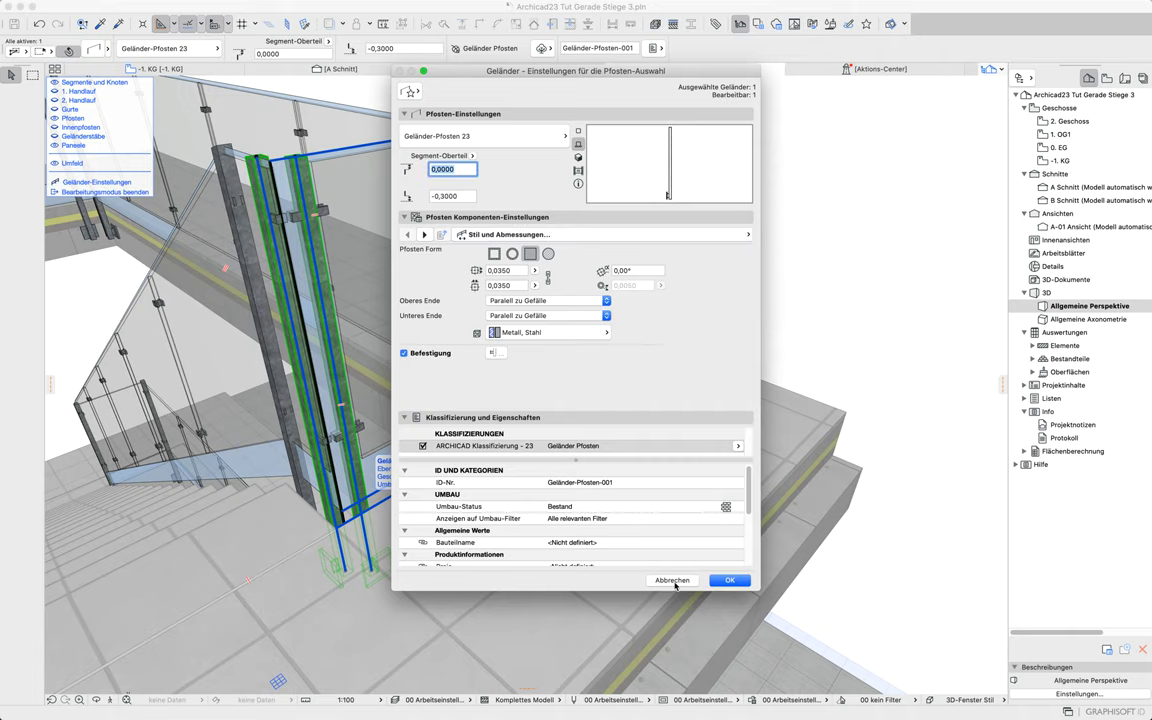
left_click(661, 580)
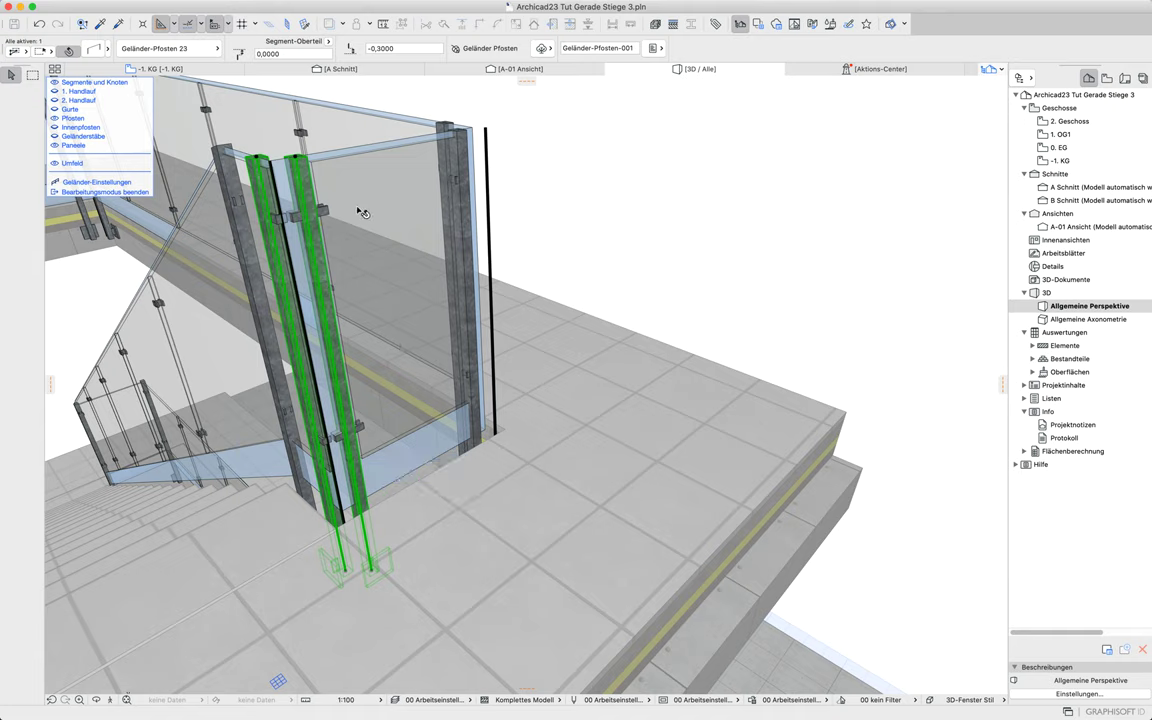
Examine the bracket spacing settings of the glass panel on the opening's short edge
left_click(572, 146)
left_click(302, 226)
left_click(305, 231)
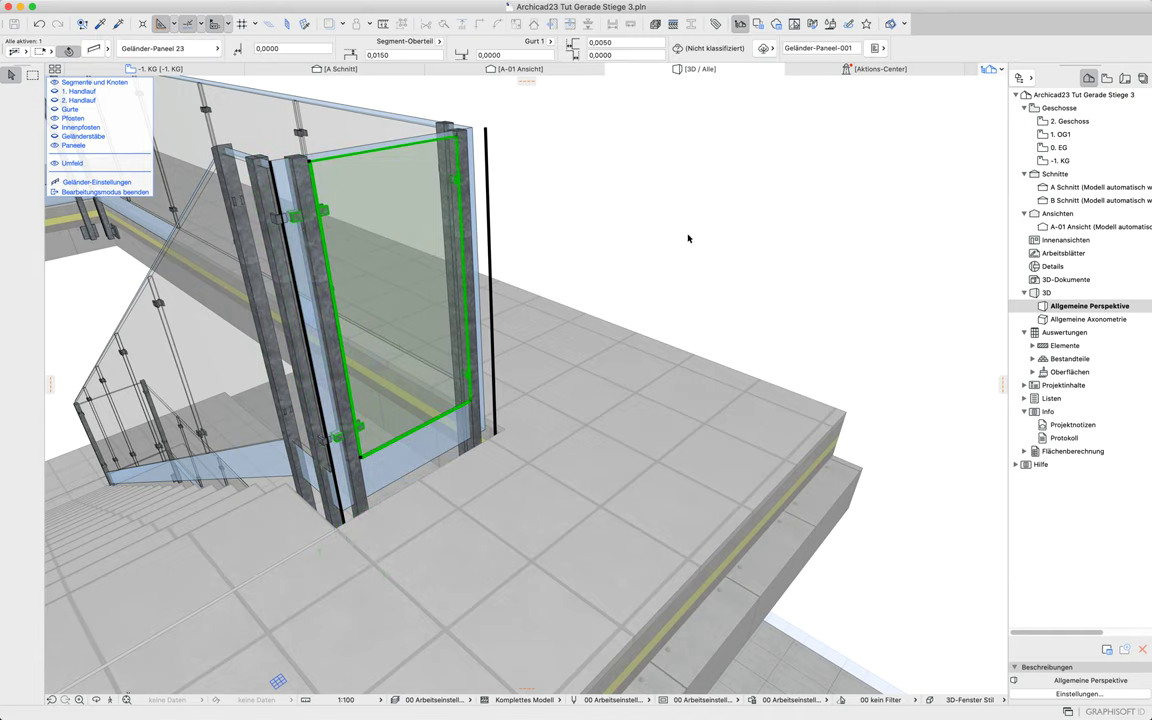
key("super+t")
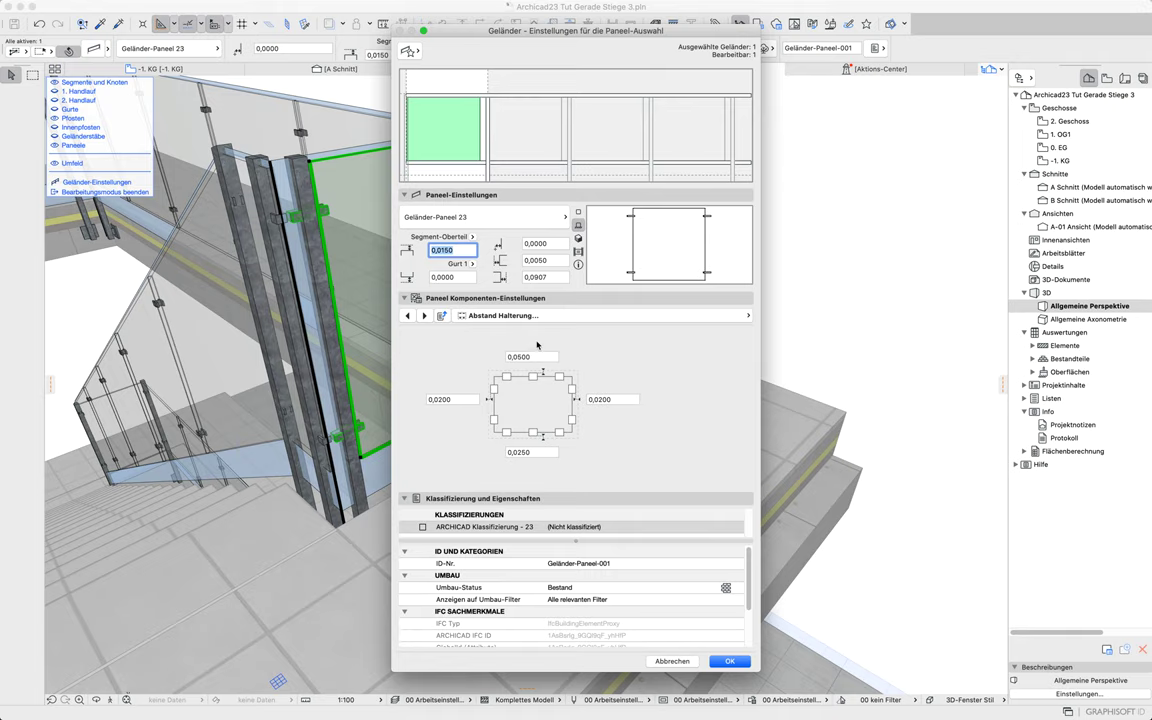
left_click(519, 316)
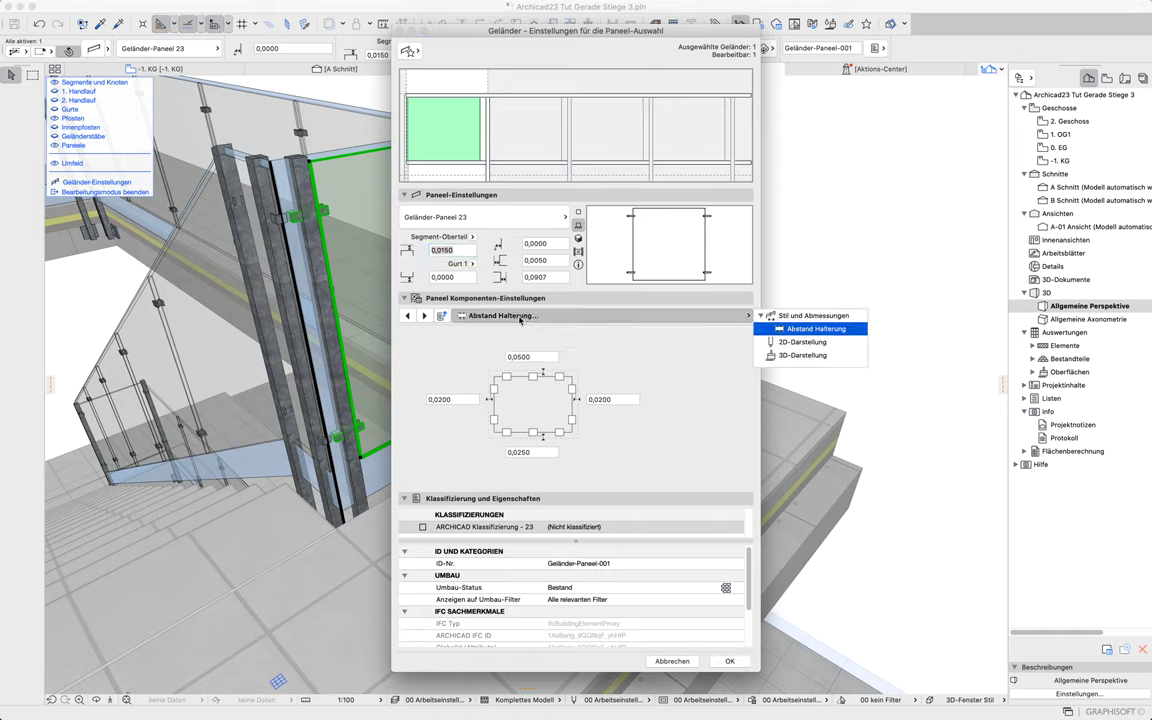
left_click(671, 664)
left_click(670, 663)
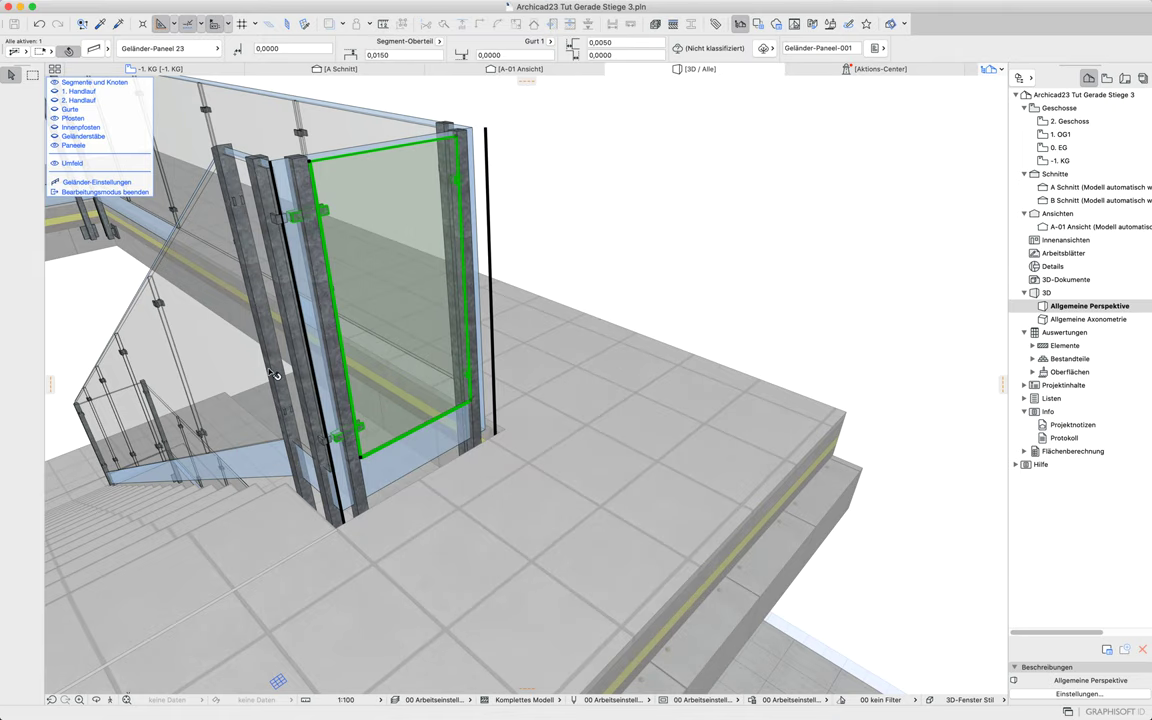
Undo the corner panel edit and the last node change, and leave the railing's edit mode
key("super+z")
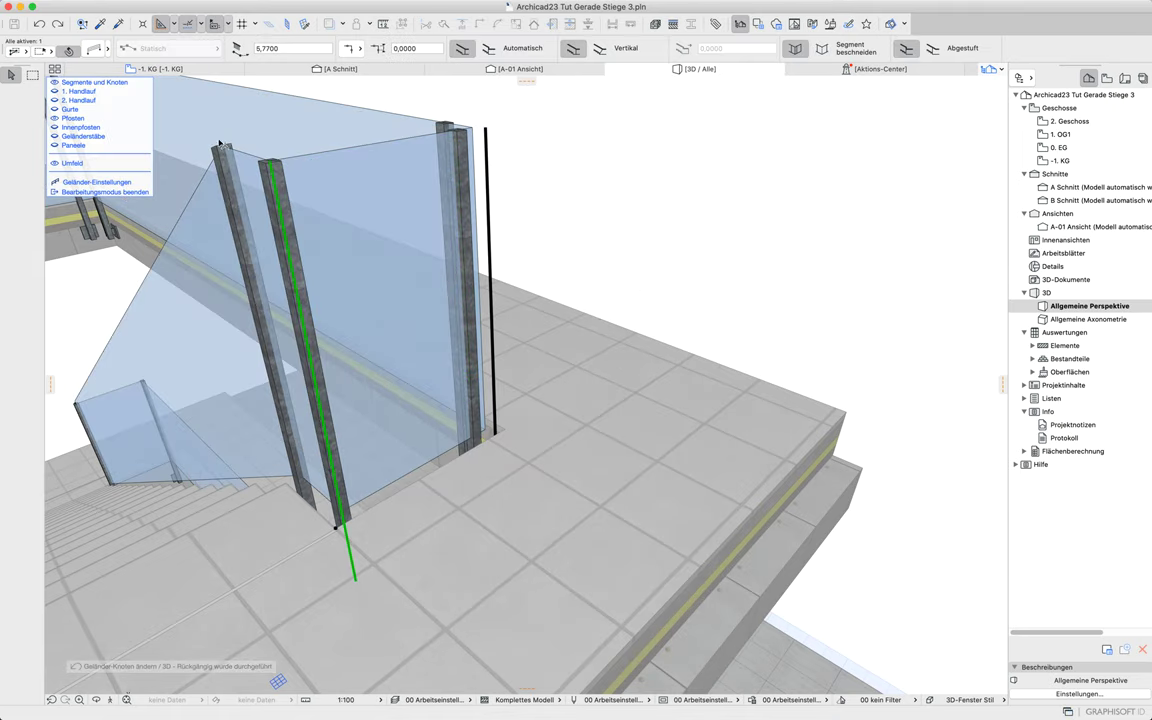
left_click(97, 192)
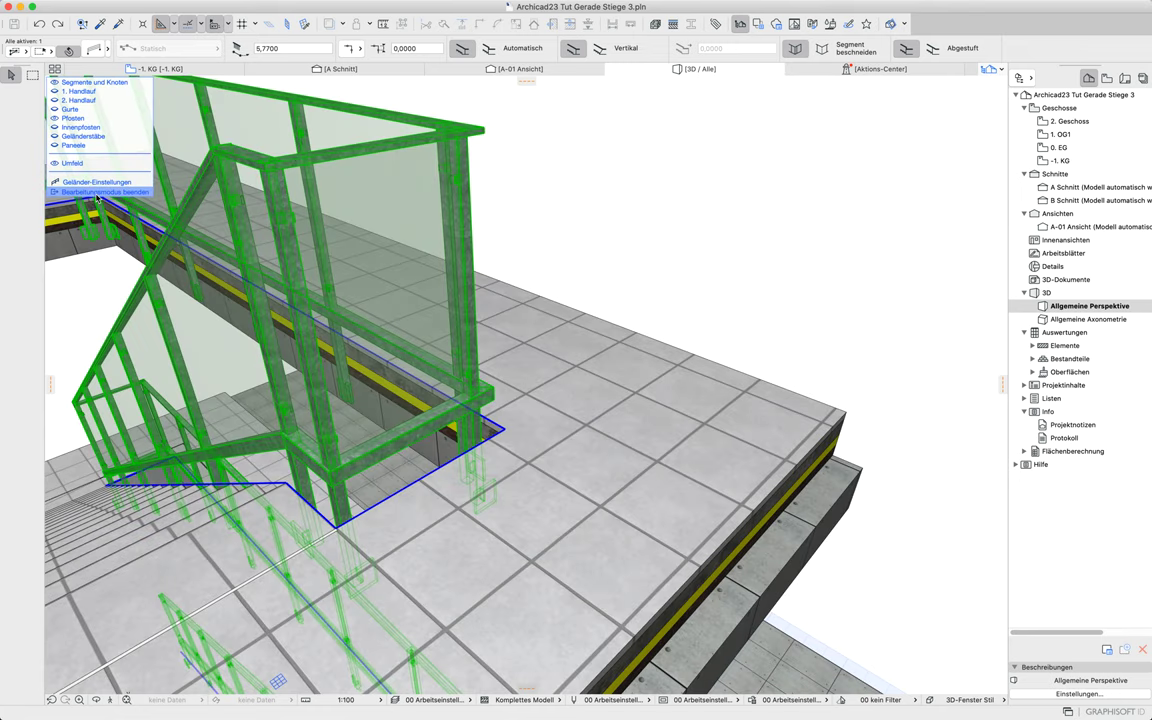
Try to insert extra nodes on both sides of the opening's stair-side corner, and undo the railing's node insertion
left_click(337, 526)
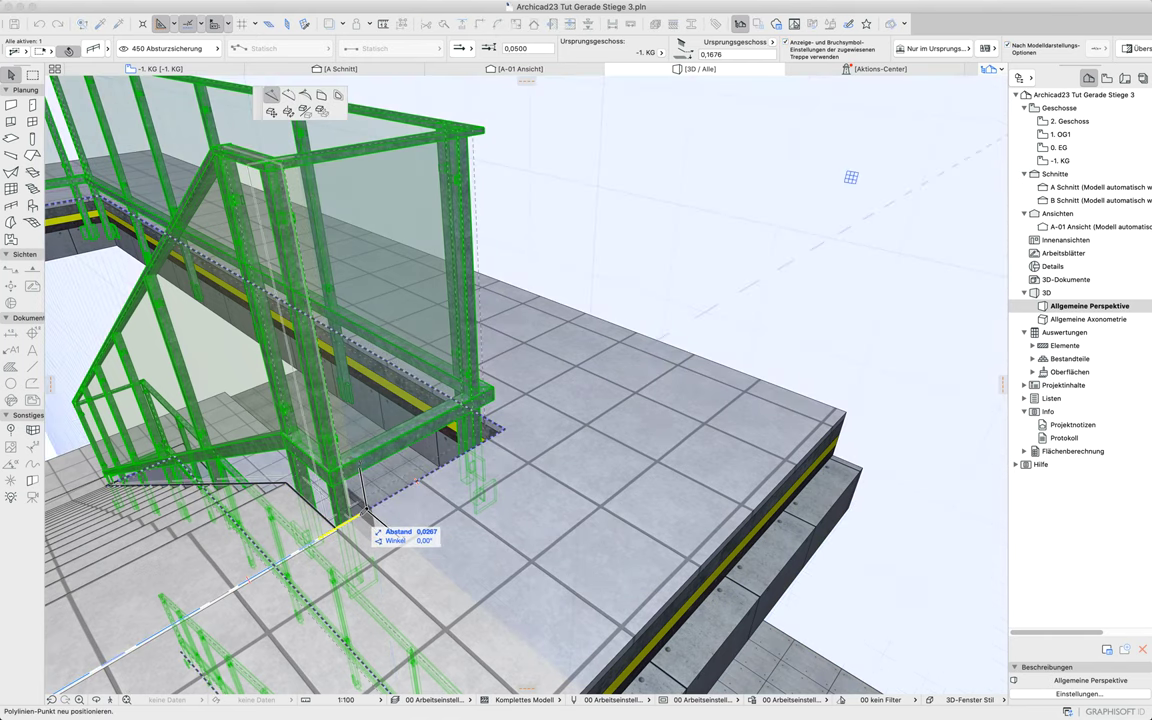
left_click(366, 515)
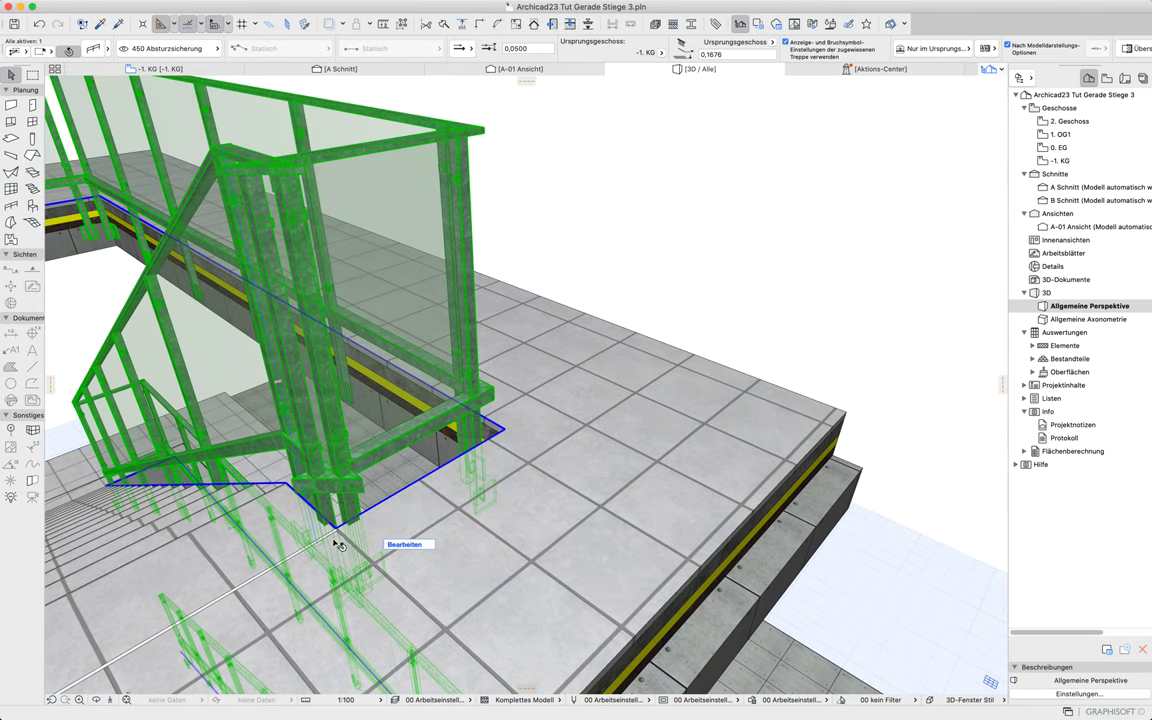
left_click(313, 511)
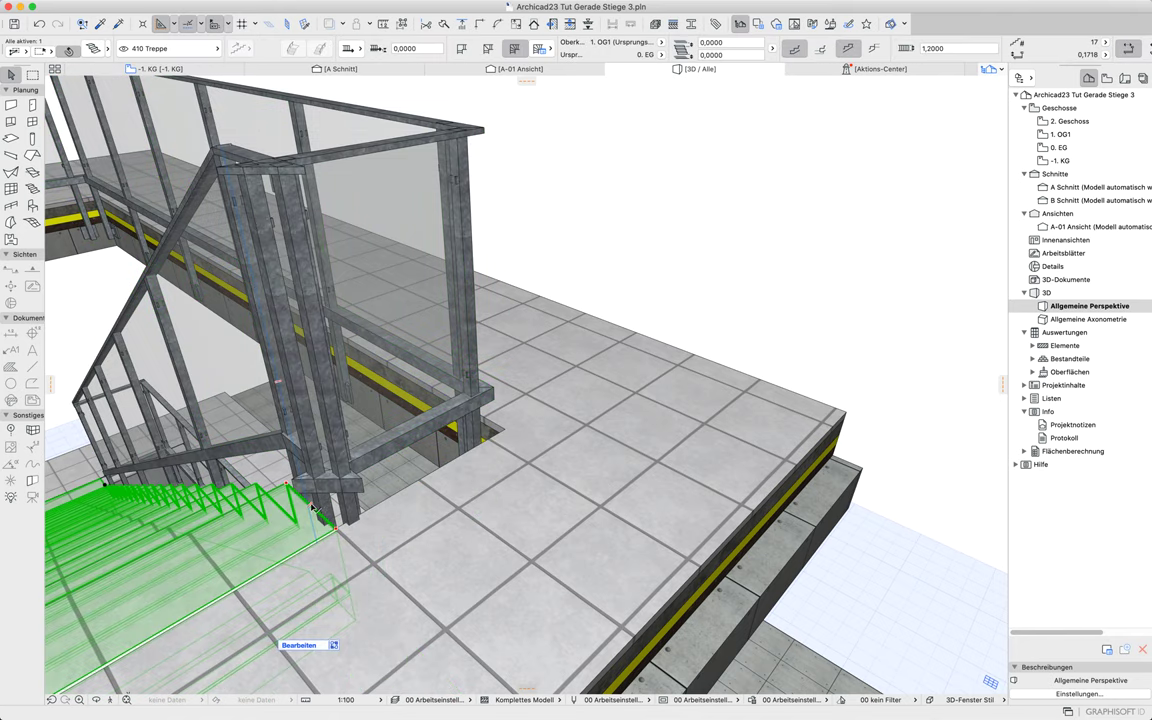
left_click(313, 511)
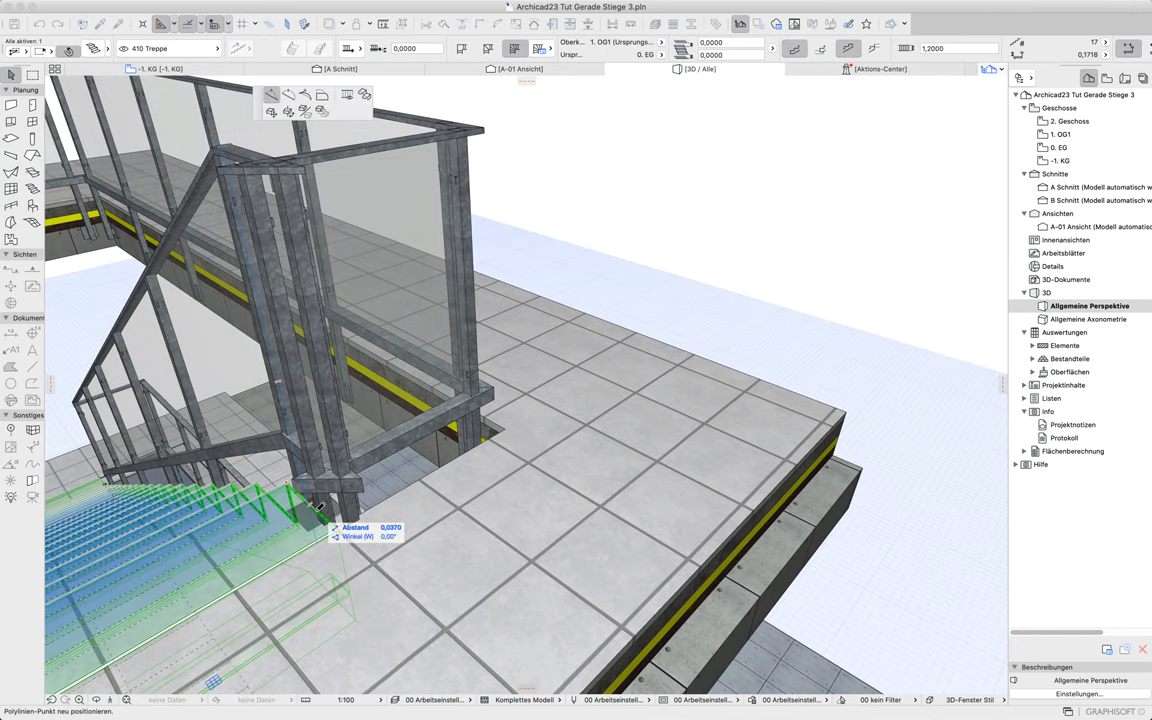
key("Escape")
mouse_move(358, 496)
middle_mouse_down("shift")
mouse_move(488, 480)
mouse_move(504, 509)
mouse_move(345, 515)
middle_mouse_up("shift")
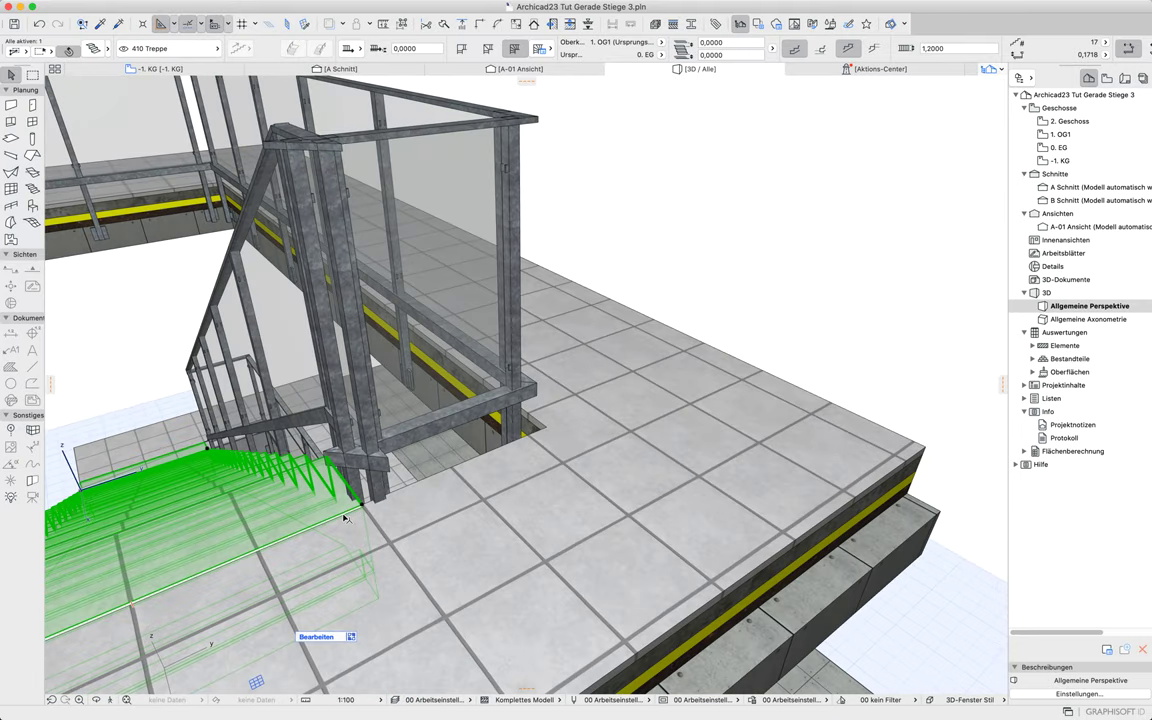
key("super+z")
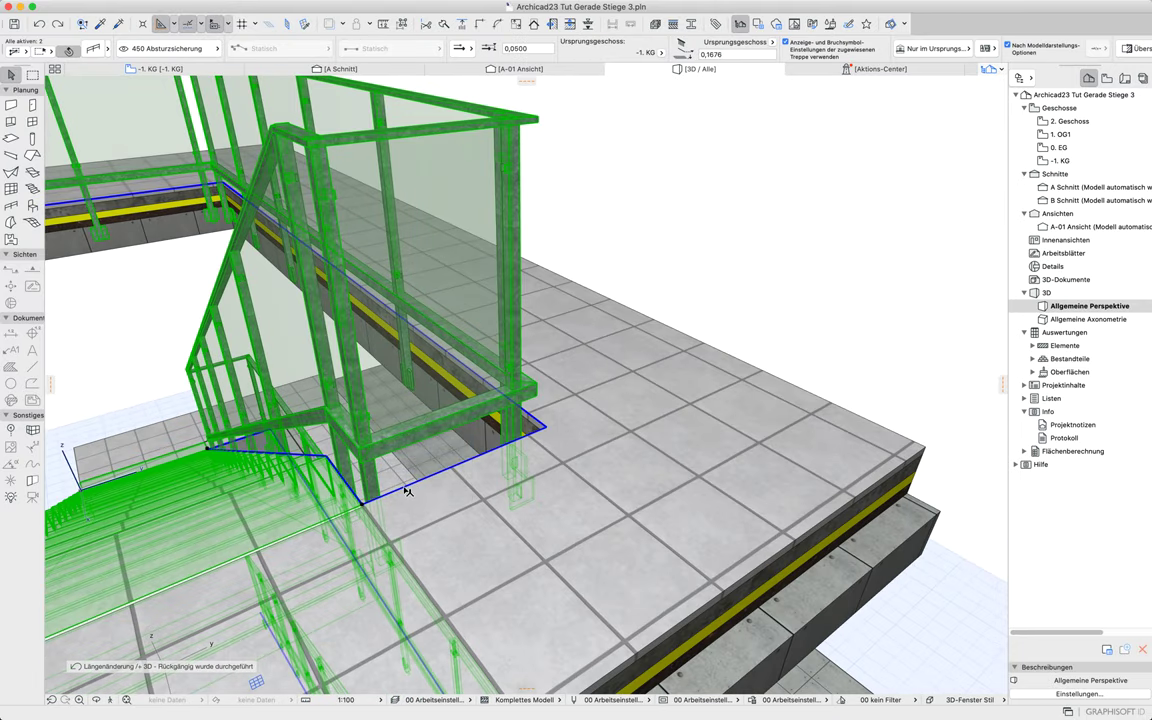
Insert an extra railing node on the opening's short edge beside the stair-side corner, and a point on the stair's adjoining upper edge
left_click(406, 491)
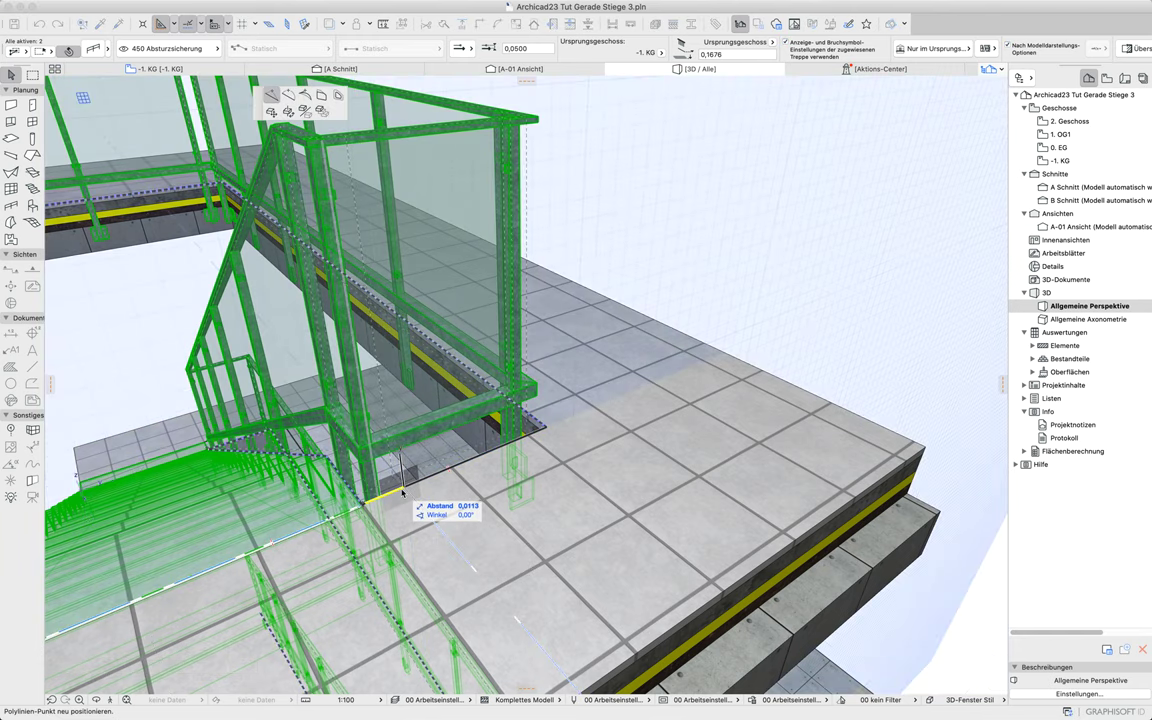
left_click(402, 491)
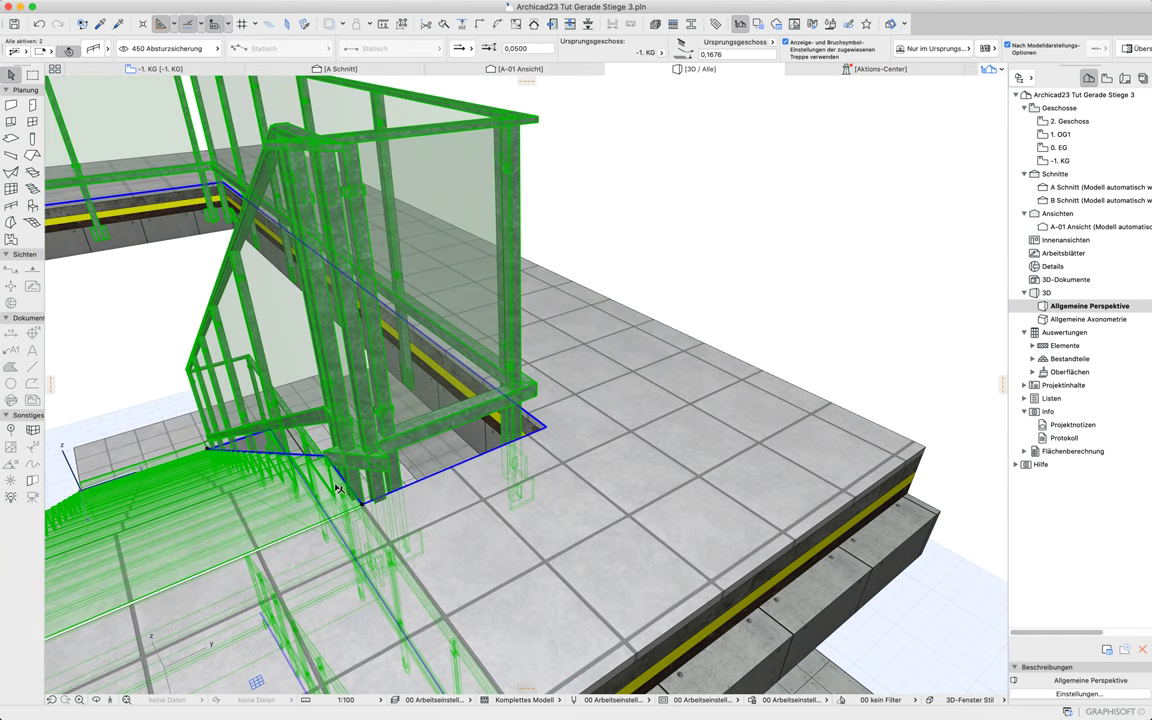
middle_click_drag(353, 496, 465, 499, "shift")
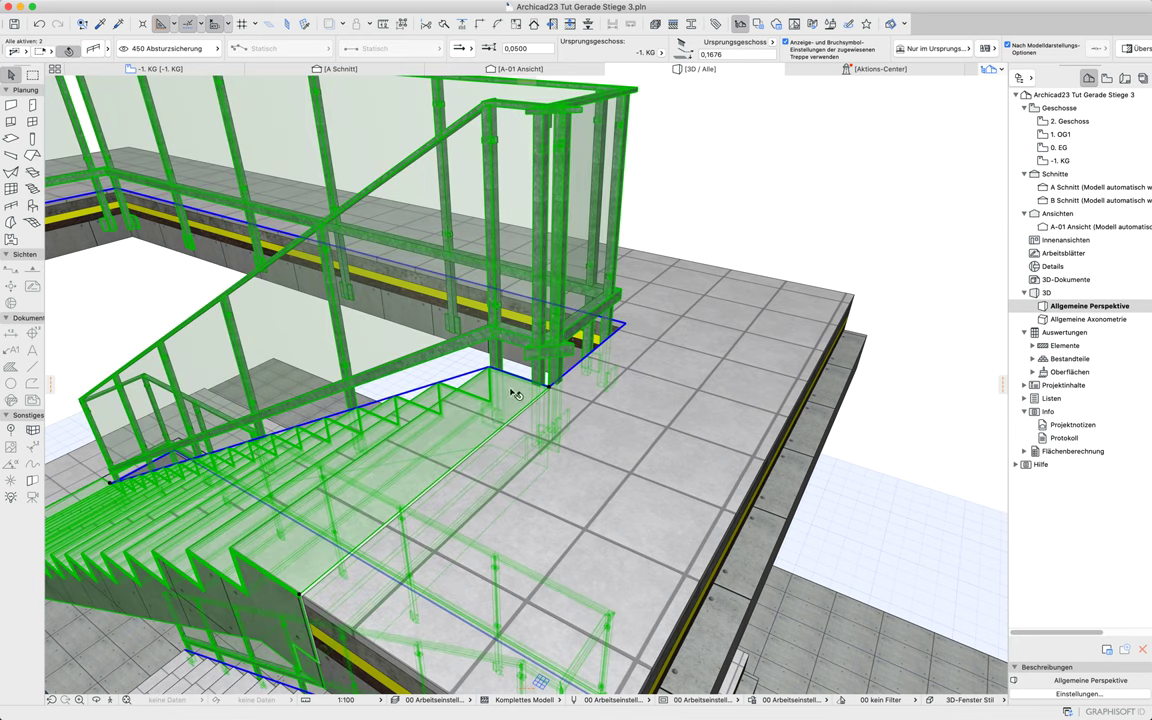
left_click(519, 375)
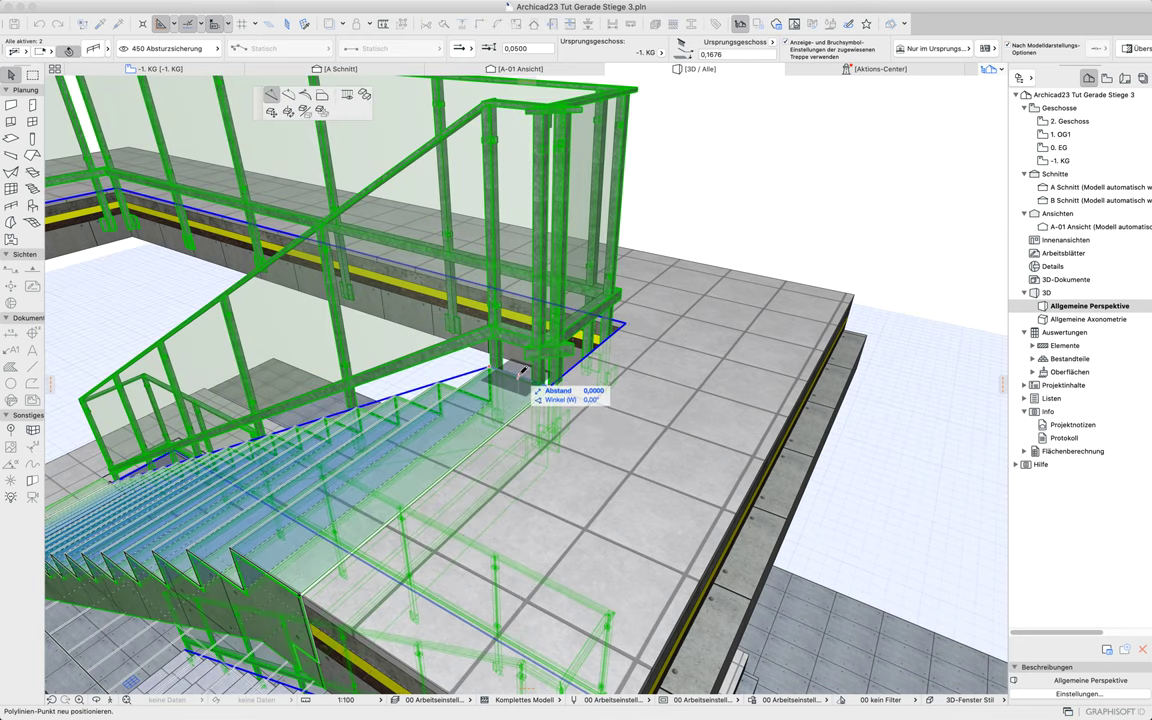
left_click(548, 380)
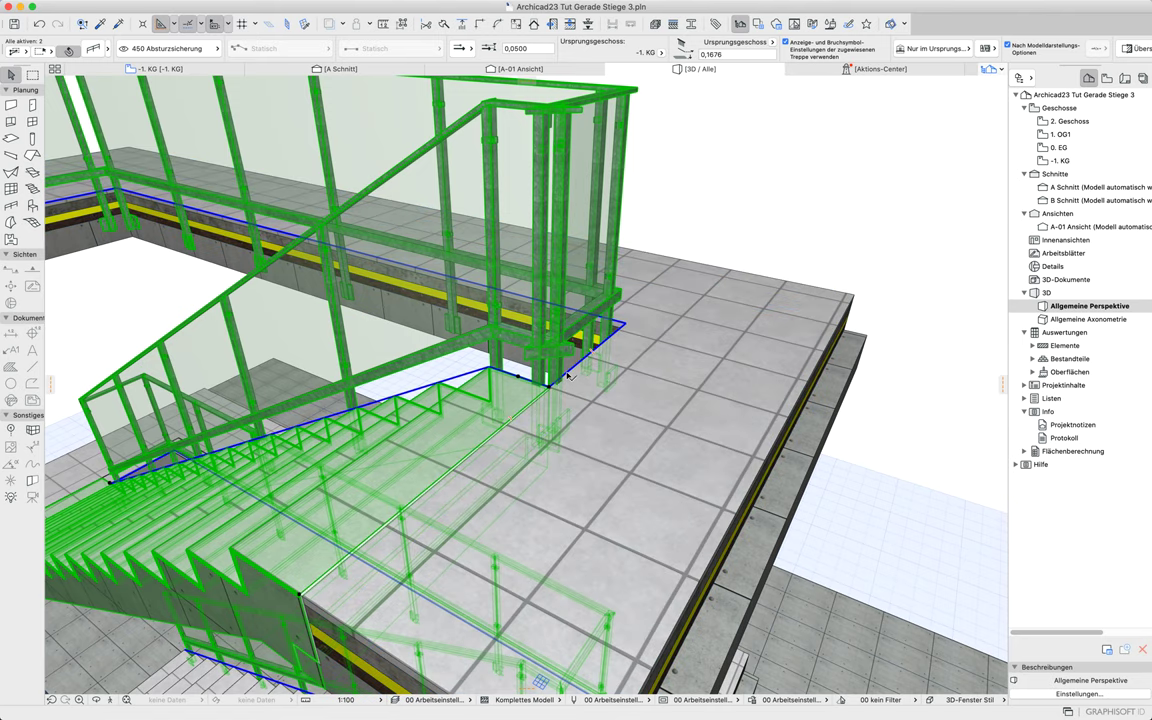
Move the short edge's extra railing node about 0.13 m away from the stair-side corner, and leave only the railing selected
left_click(567, 375)
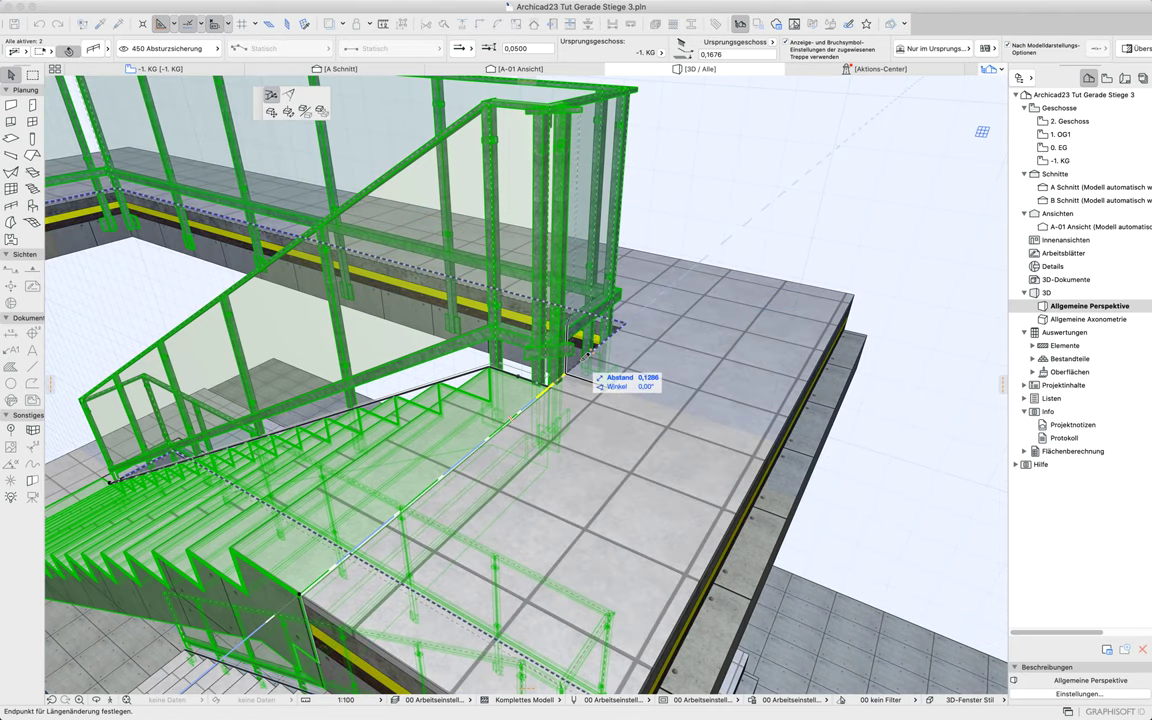
left_click(586, 358)
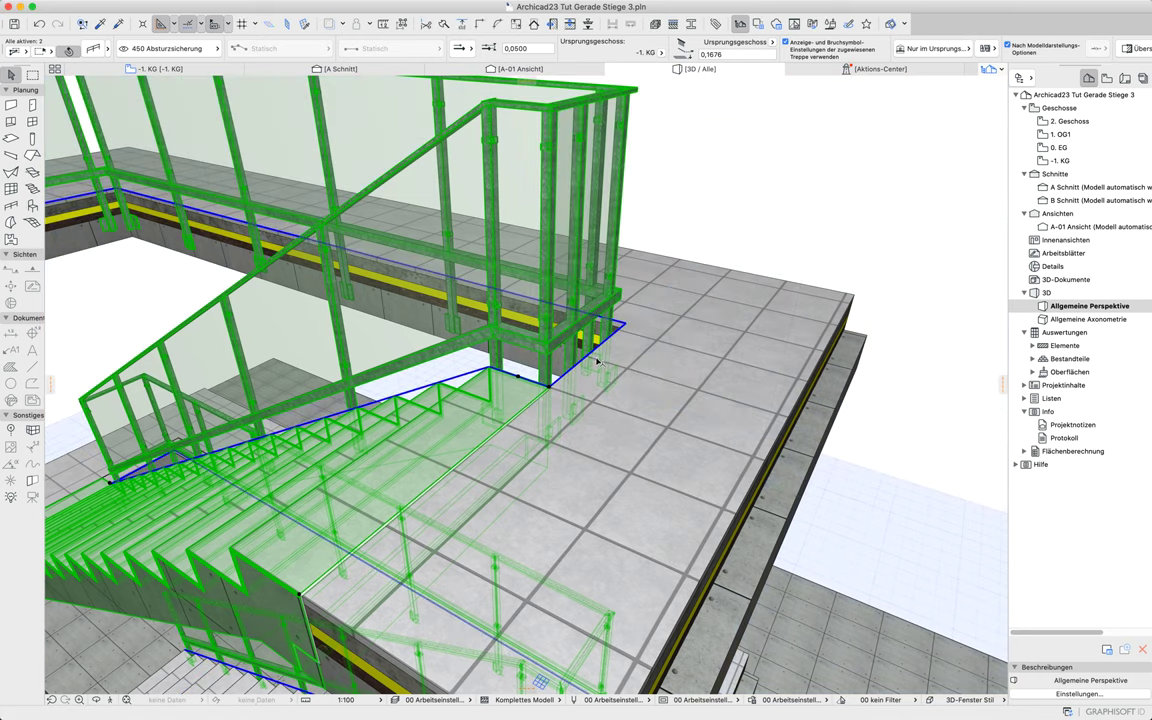
middle_click_drag(597, 370, 599, 406, "shift")
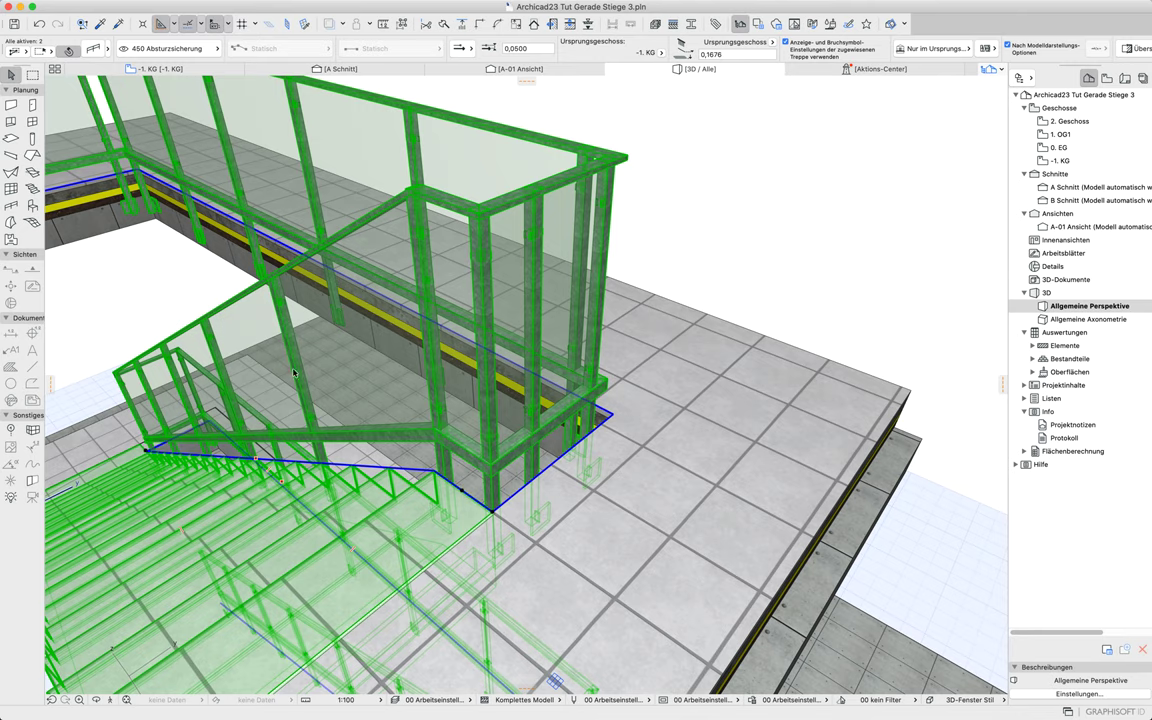
left_click(682, 236)
left_click(487, 344)
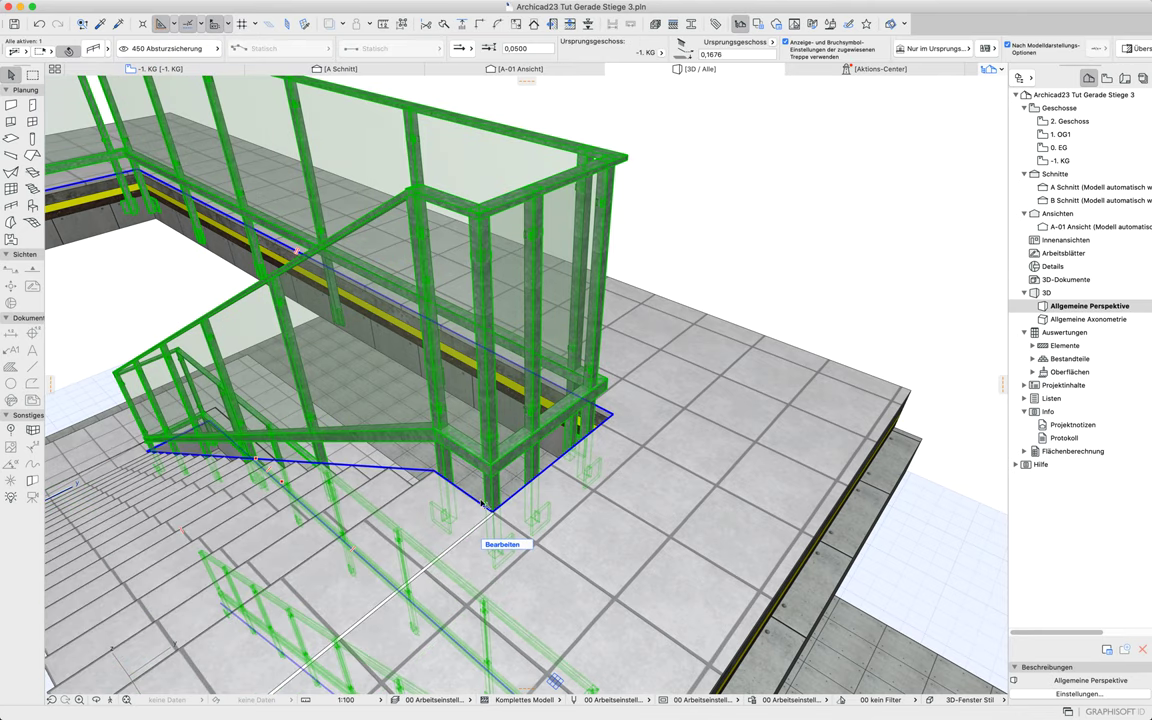
Delete the stair-side corner post and its two adjoining glass panels in the railing's edit mode, and finish editing
left_click(505, 545)
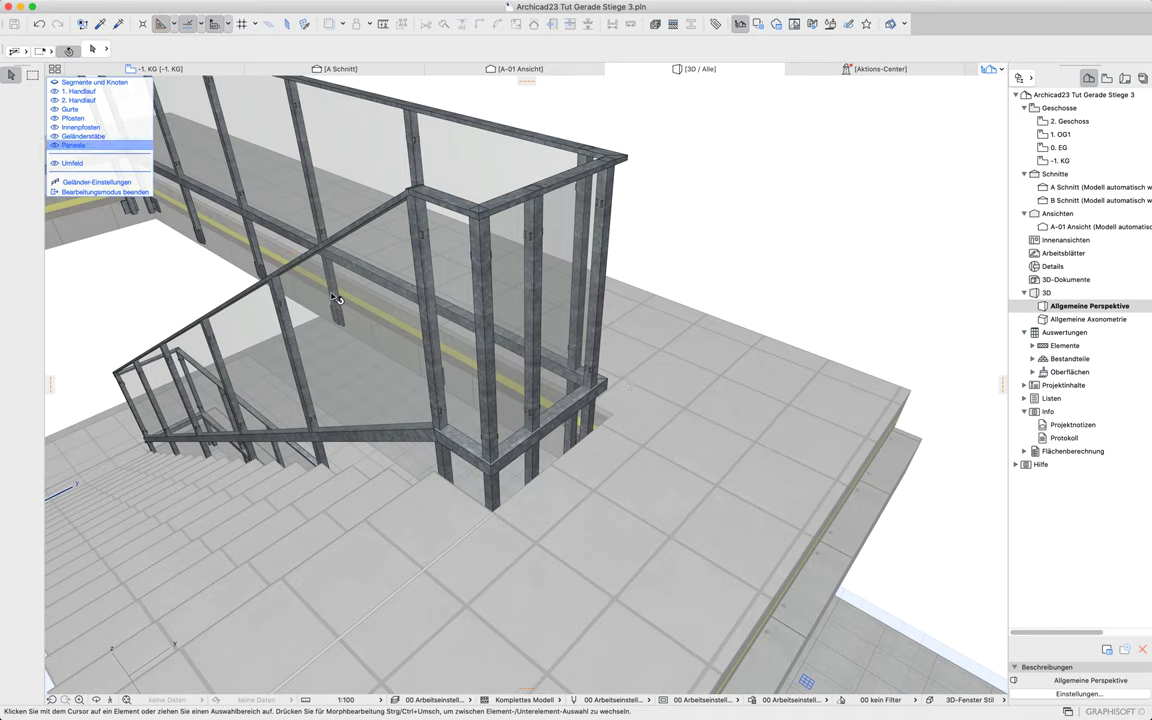
left_click(481, 290)
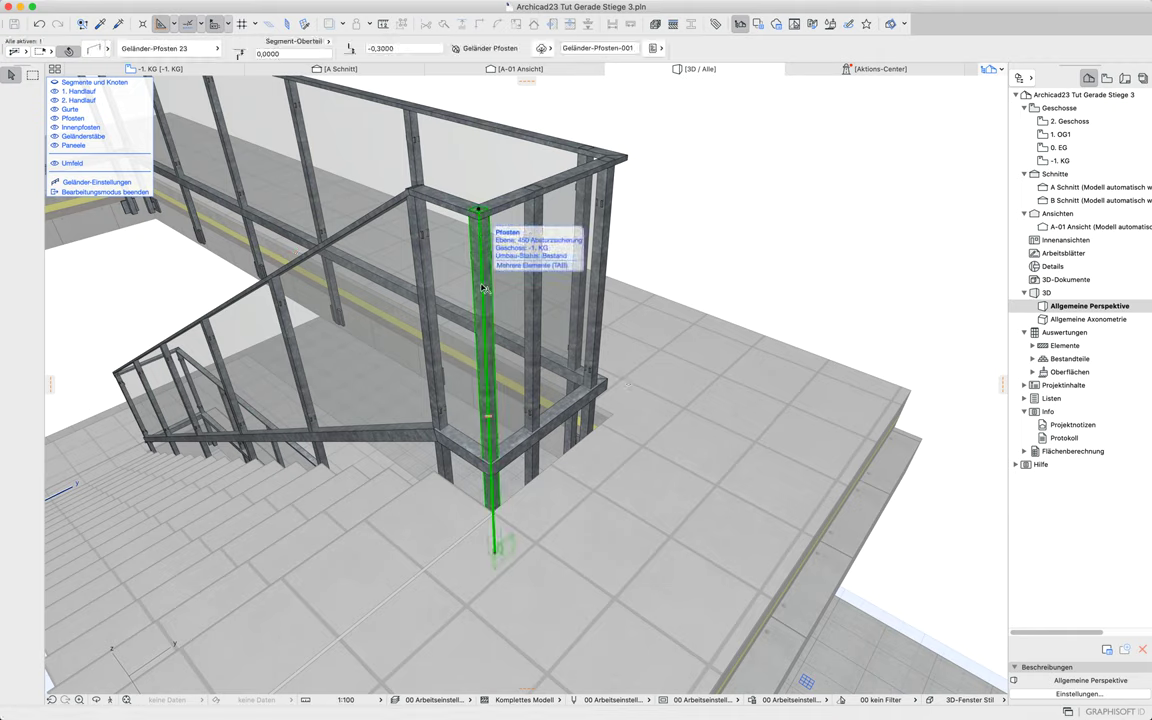
key("Delete")
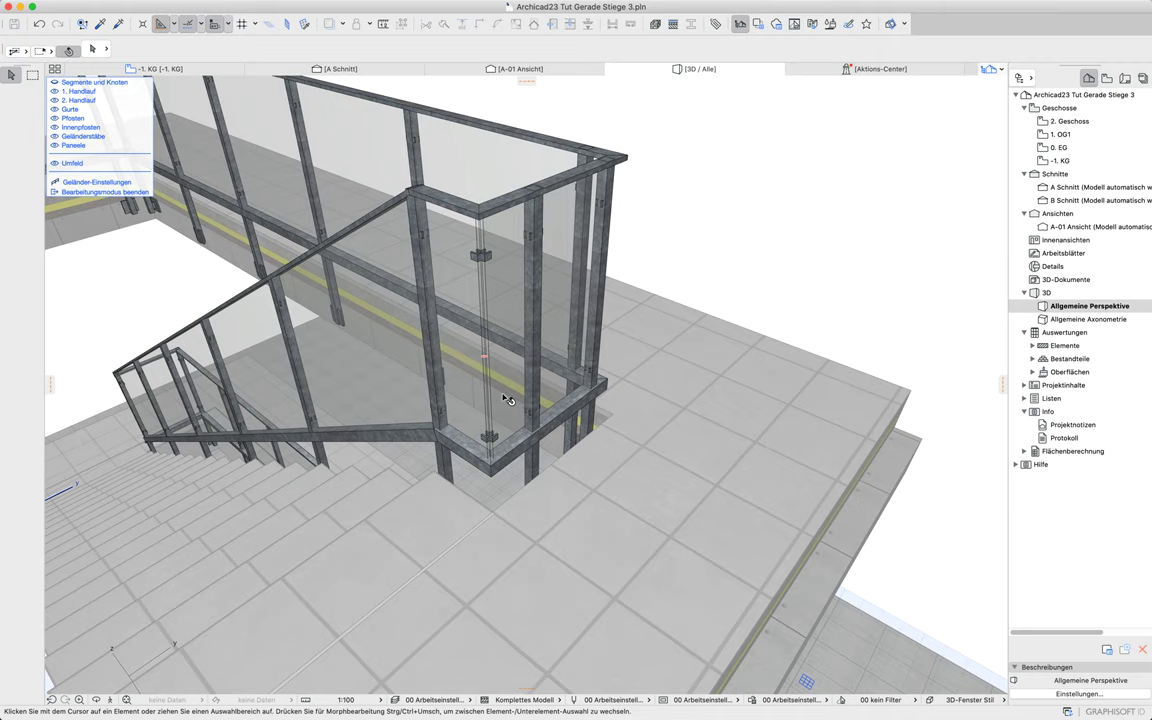
left_click(487, 260)
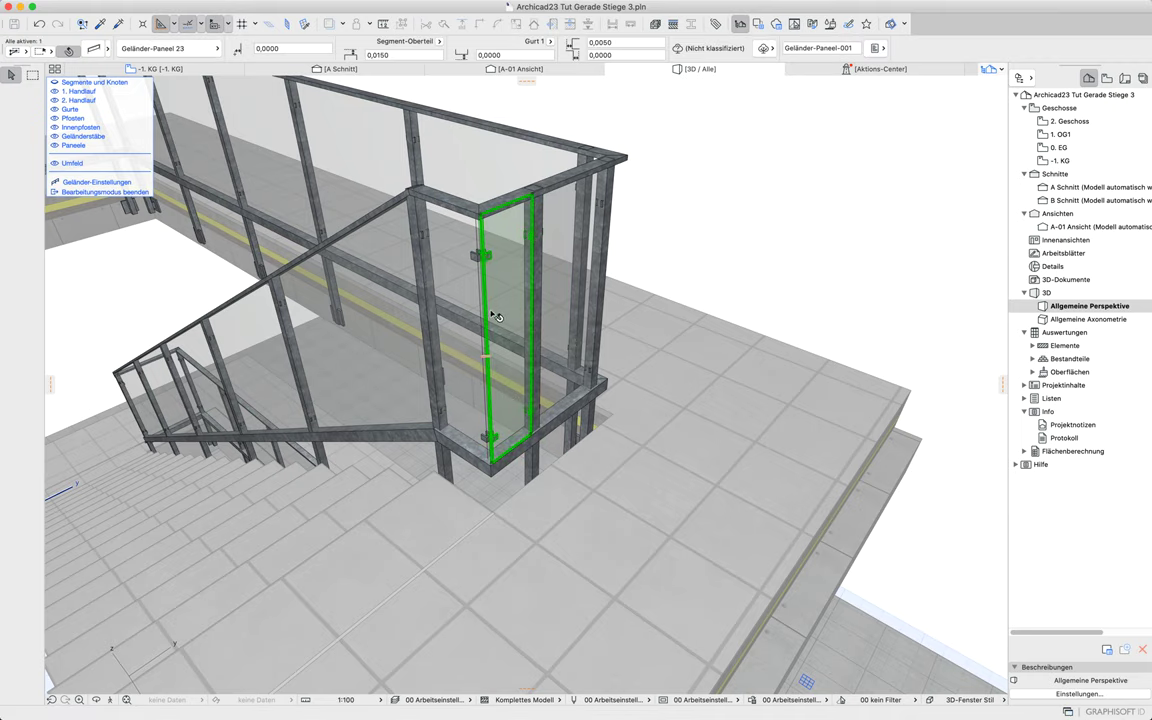
key("Delete")
left_click(475, 258)
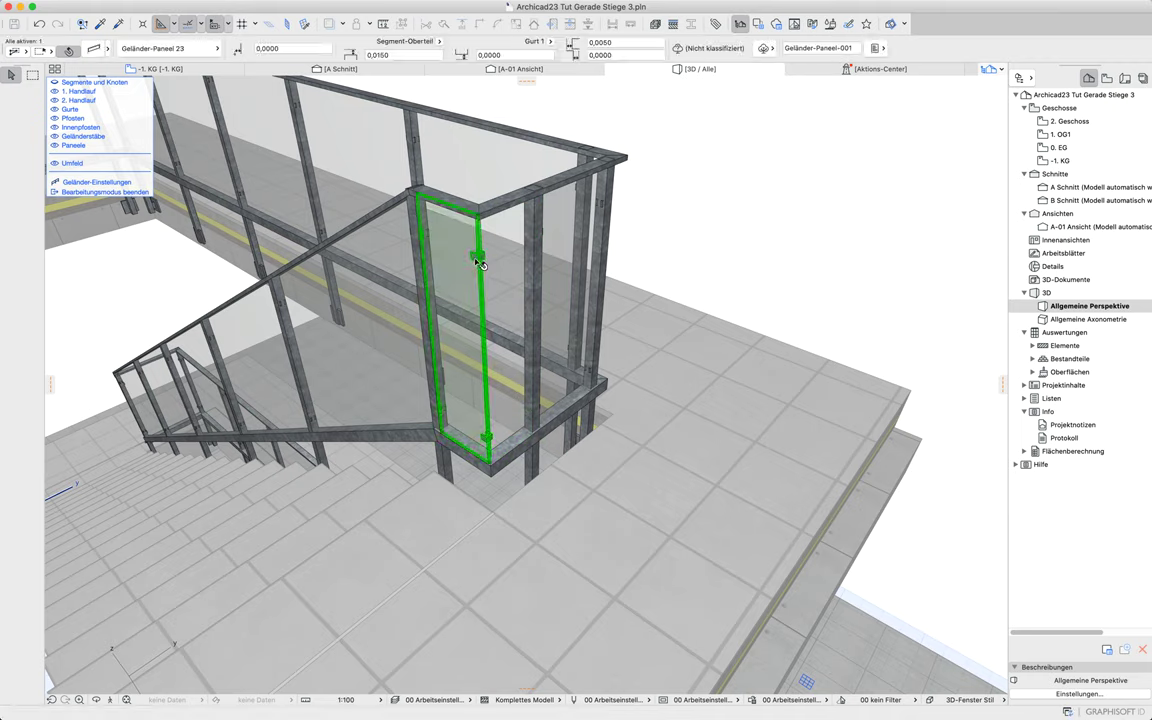
key("Delete")
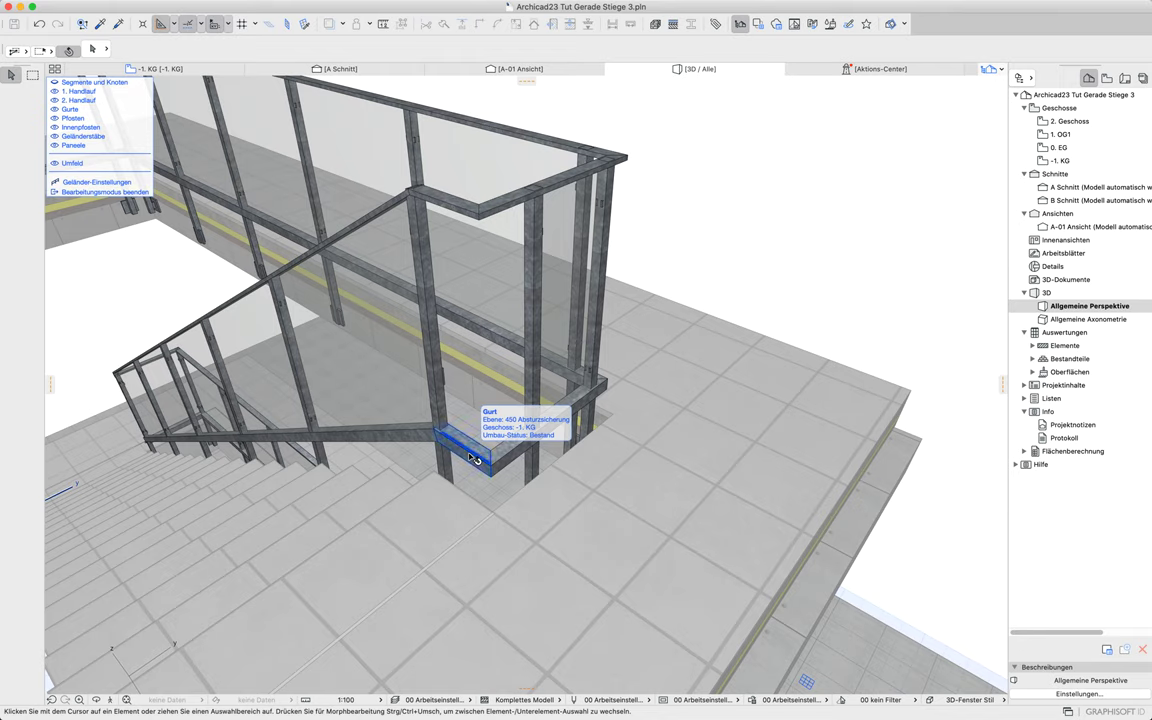
left_click(100, 192)
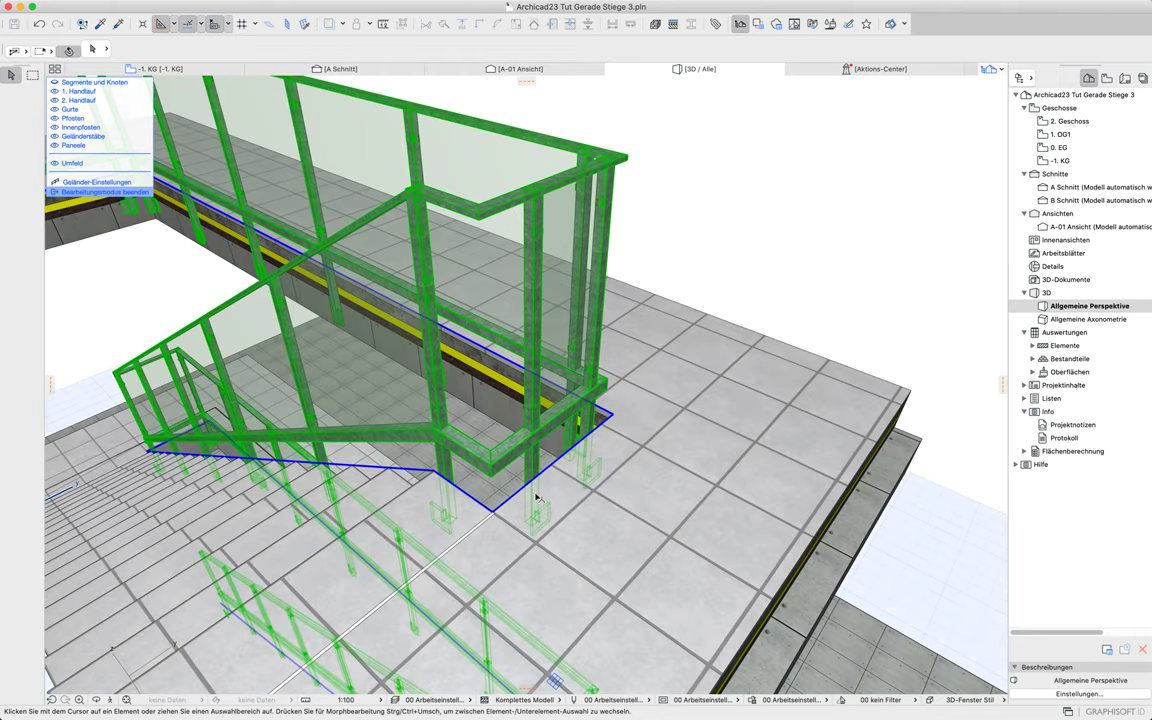
Move the short edge's extra railing node toward the stair-side corner, and add a node on the stair's adjoining edge about 0.04 m further along
left_click(543, 474)
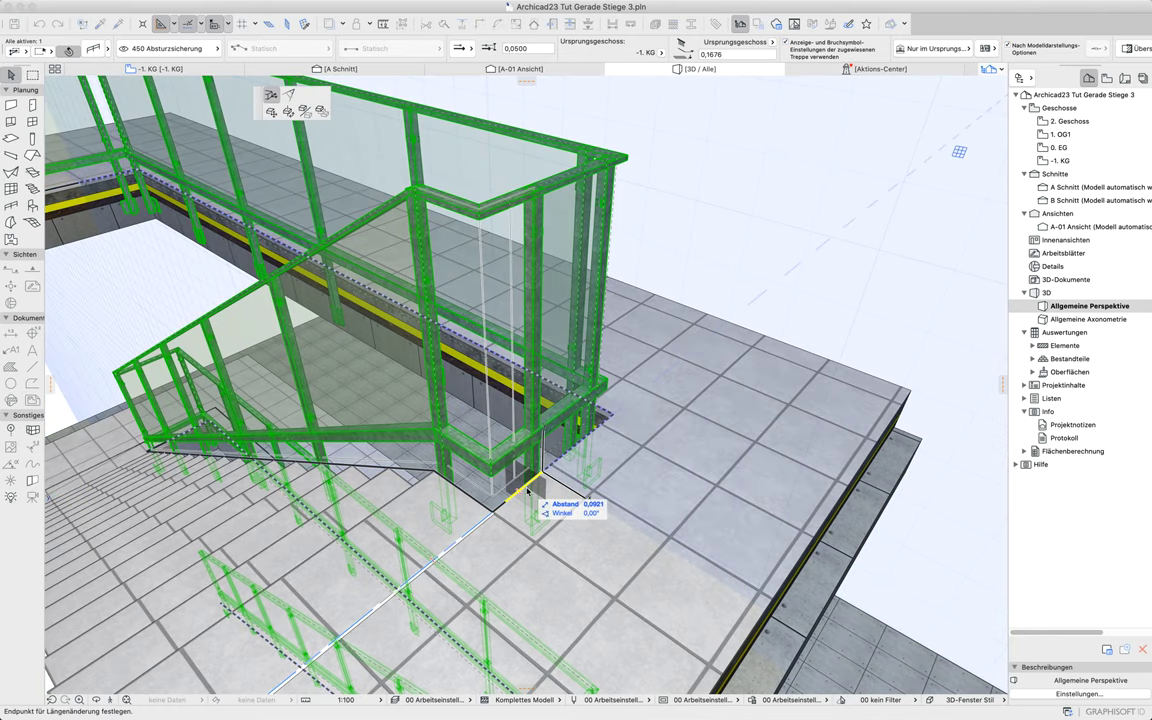
left_click(529, 487)
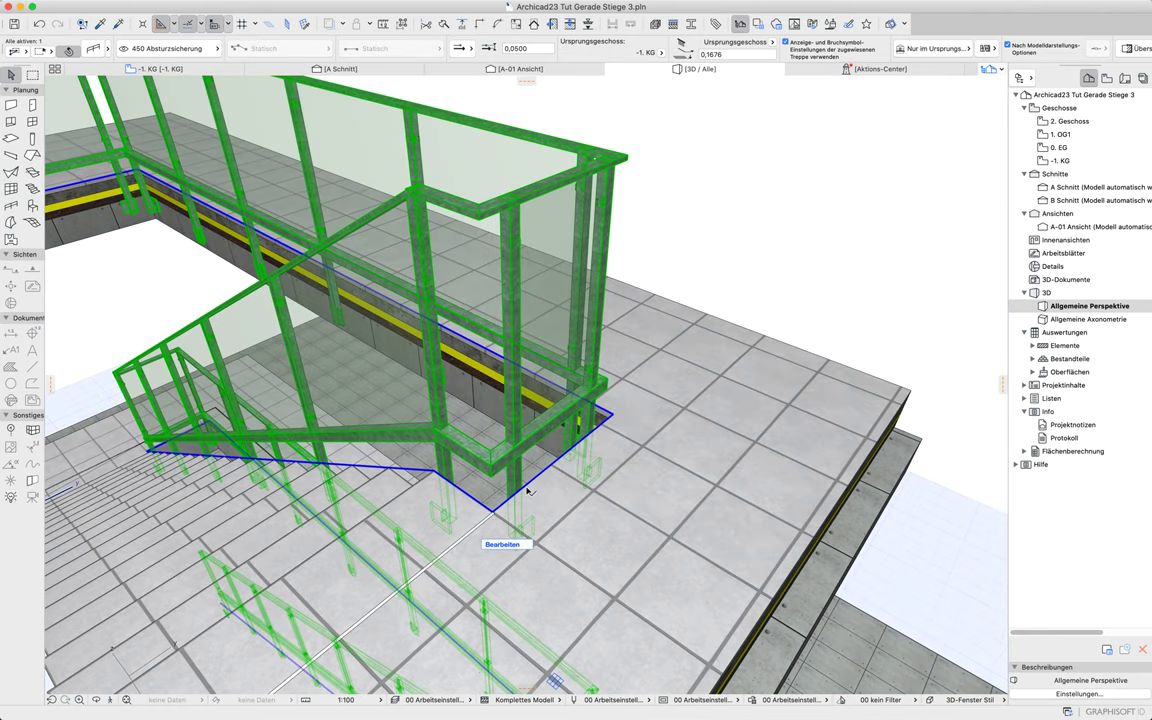
left_click(468, 495)
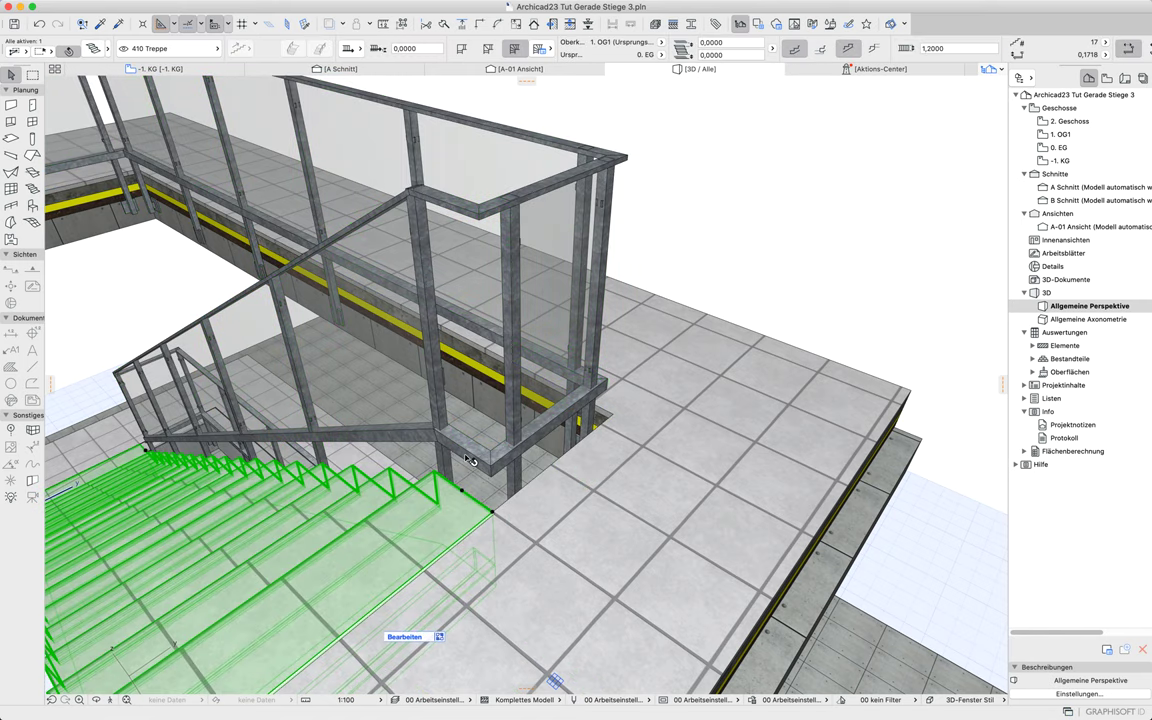
left_click(470, 459)
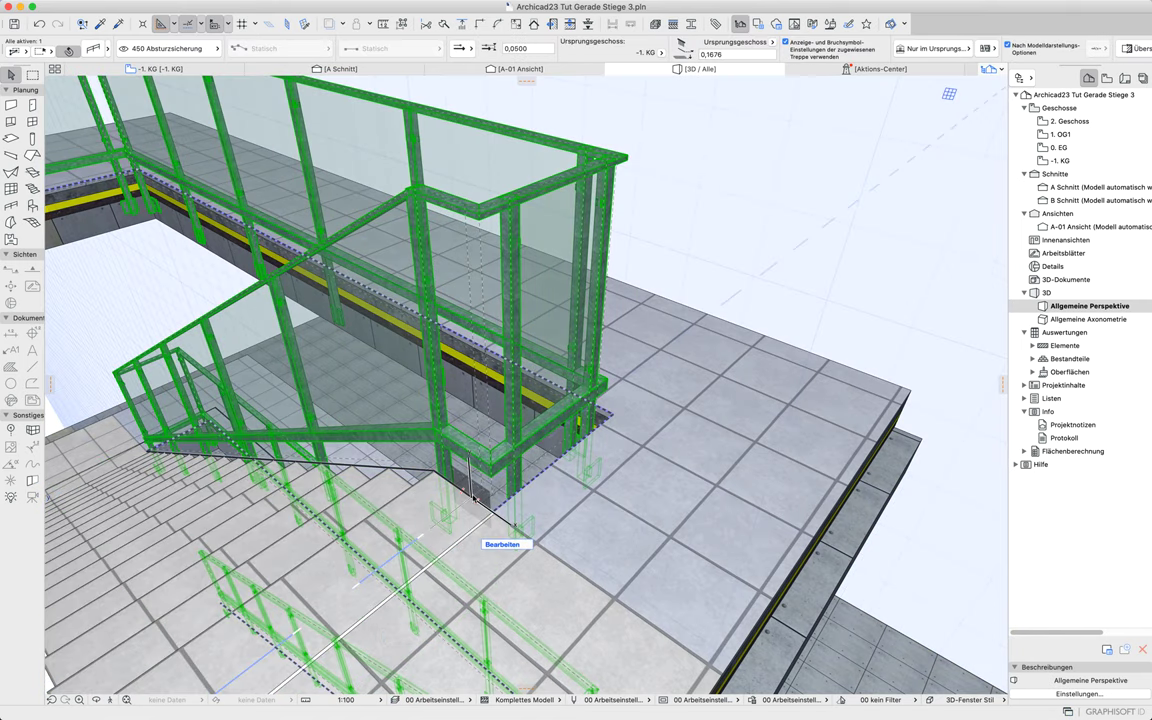
left_click(473, 500)
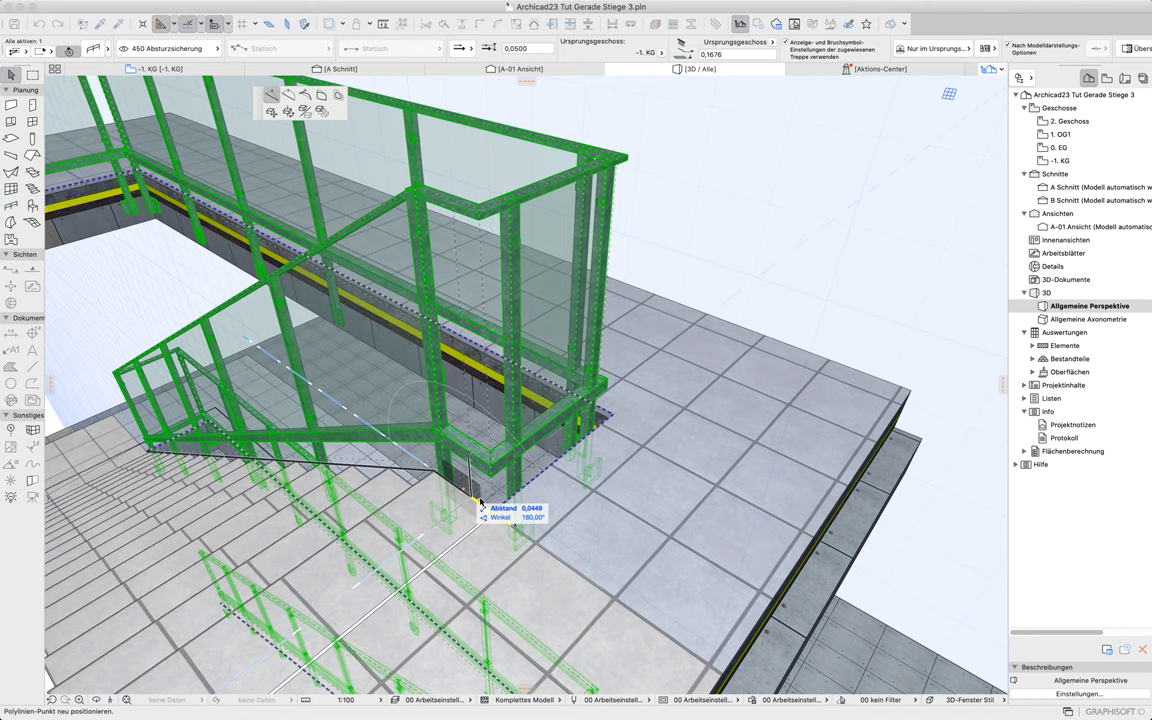
left_click(480, 500)
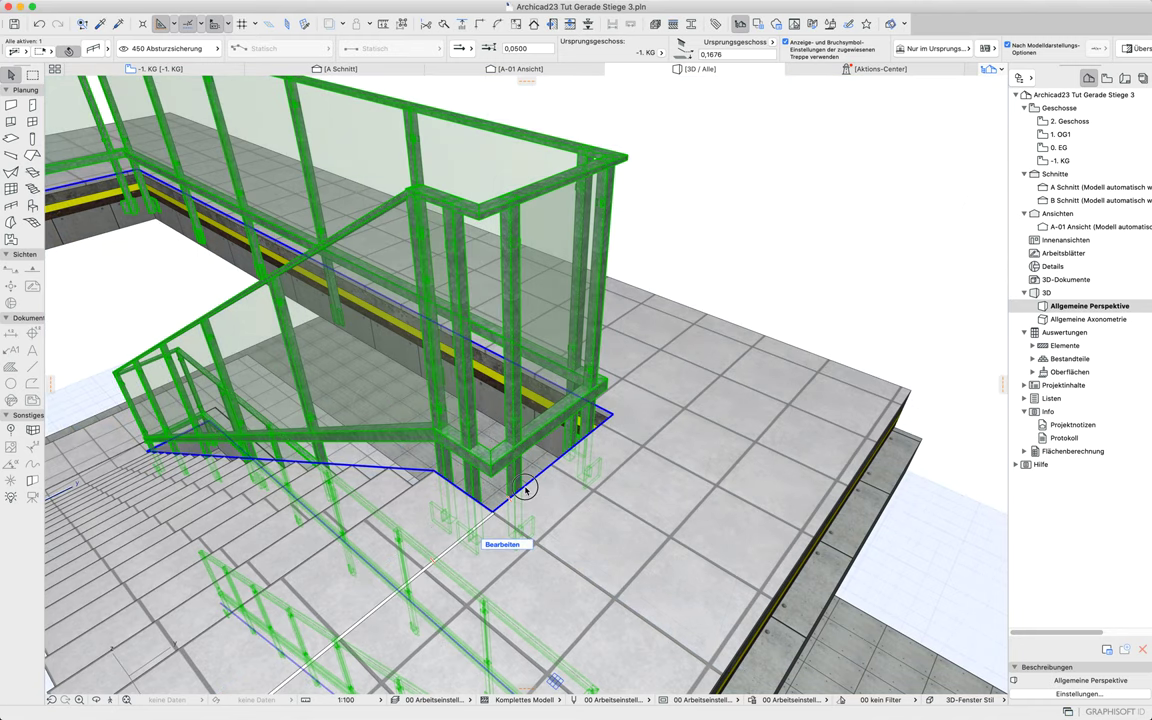
Readjust the short edge's extra railing node beside the stair-side corner, moving its post back away from the corner
left_click(525, 488)
left_click(521, 494)
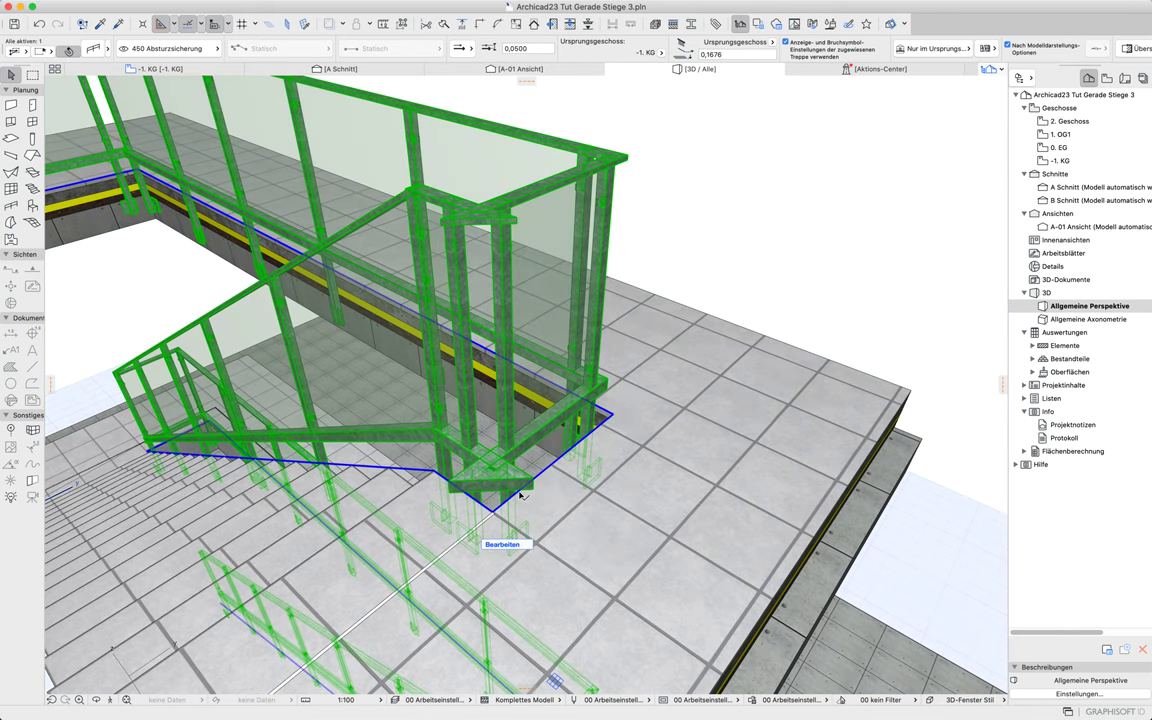
left_click(520, 495)
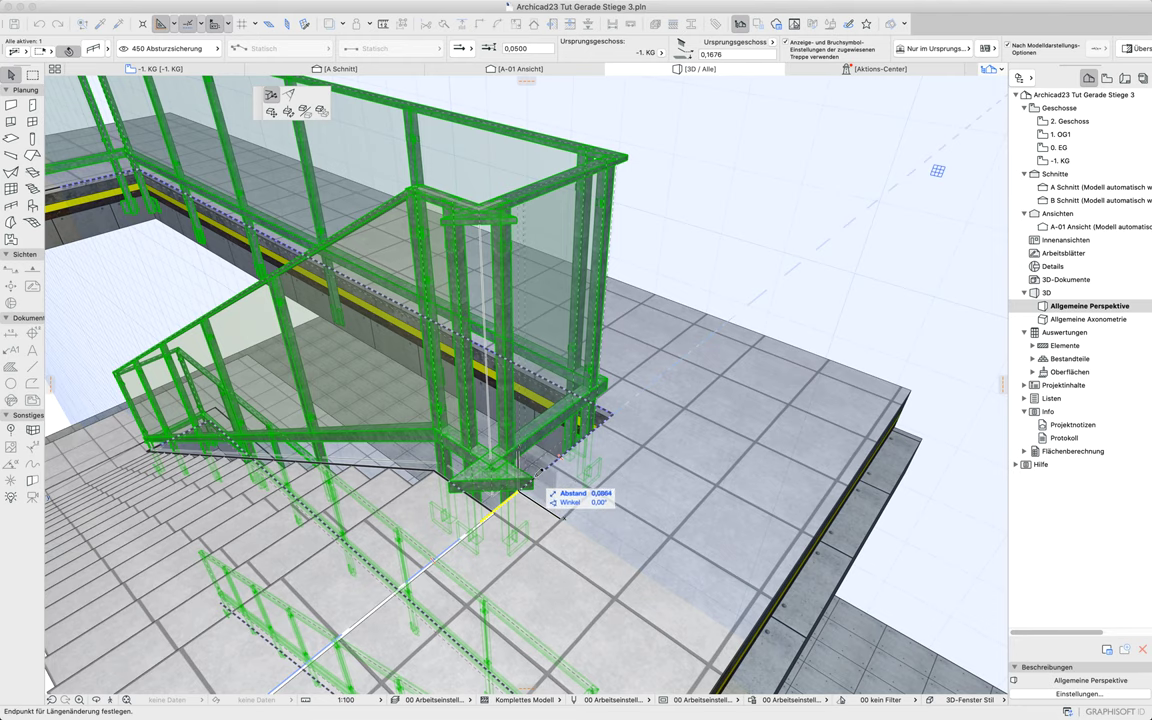
left_click(538, 481)
scroll(391, 513, "down", 4)
scroll(391, 513, "down", 2)
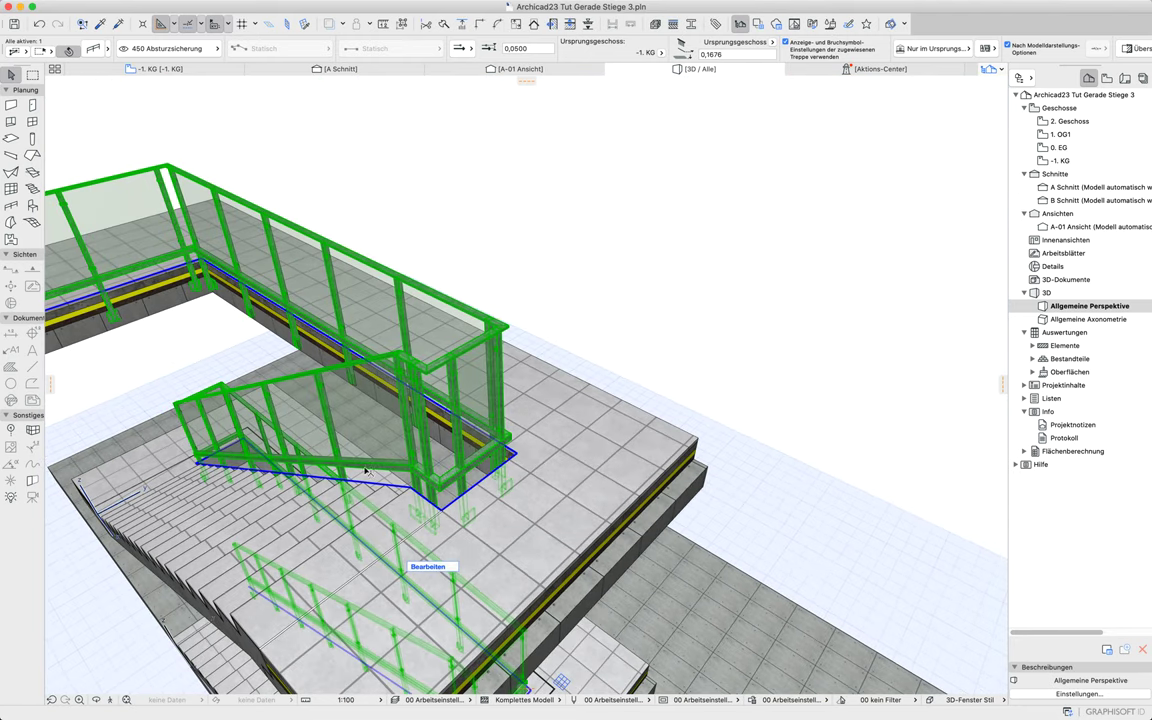
middle_click_drag(343, 480, 501, 427, "shift")
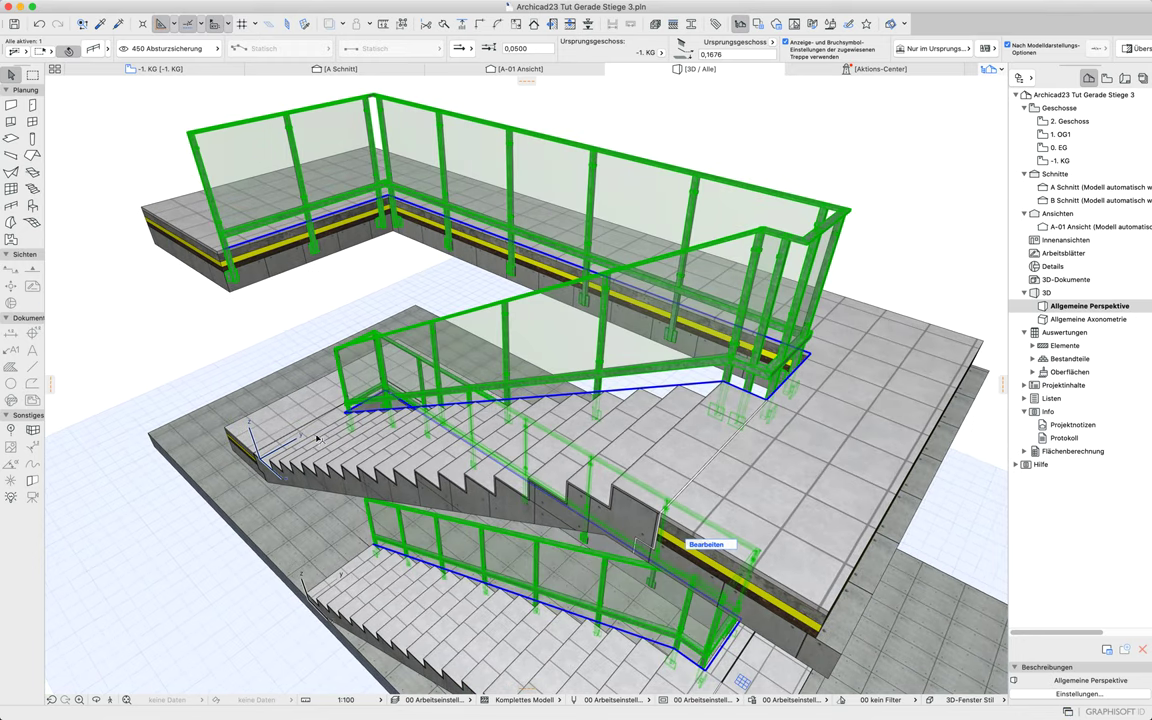
middle_click_drag(357, 433, 538, 411, "shift")
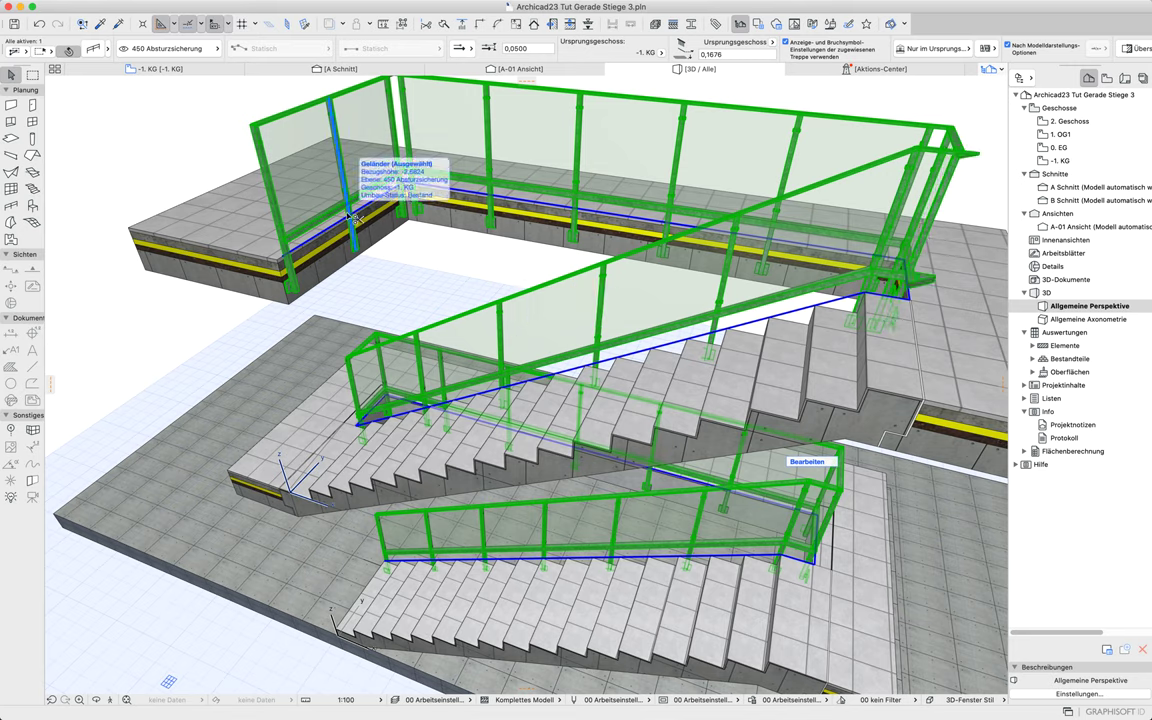
Undo the railing's recent node insertions and moves and the post and panel deletions at the upper opening's corners
key("super+z")
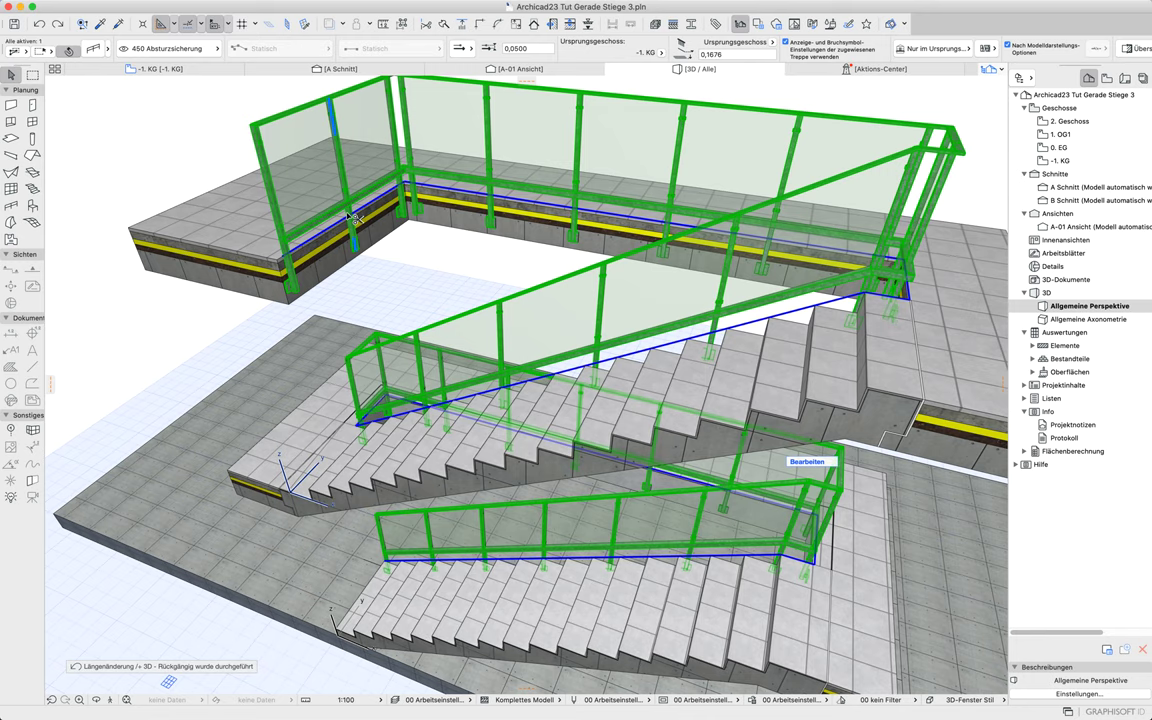
key("super+z")
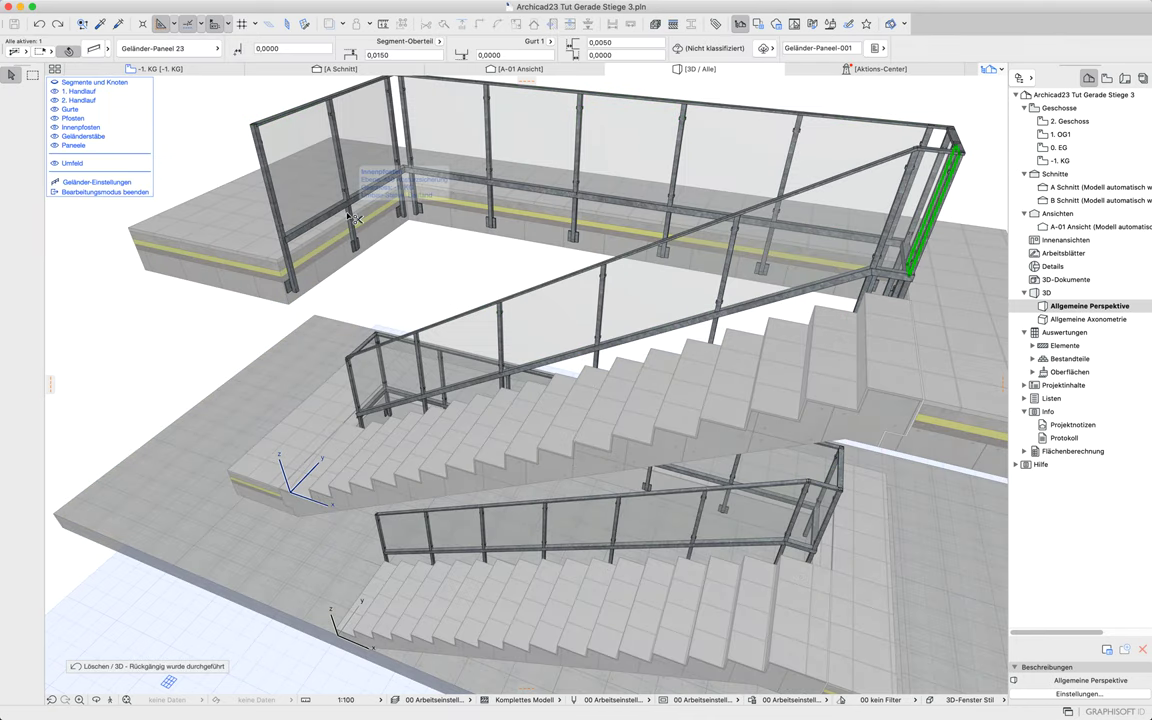
left_click(352, 218)
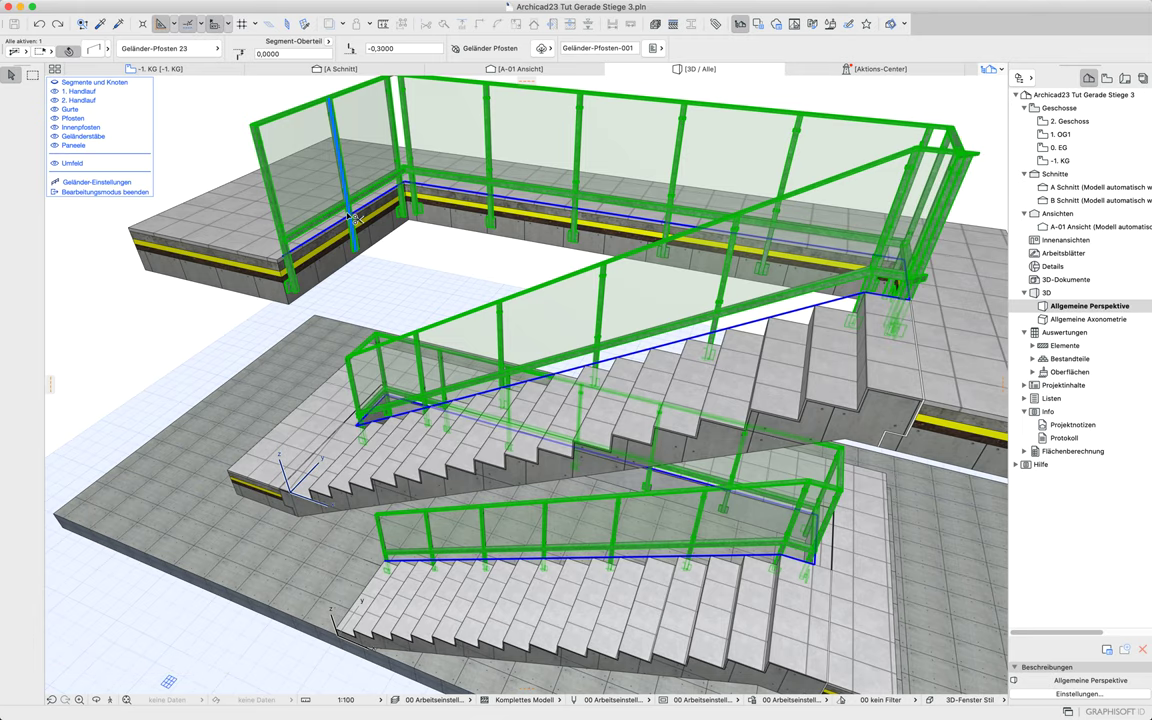
key("super+z")
key("super+z")
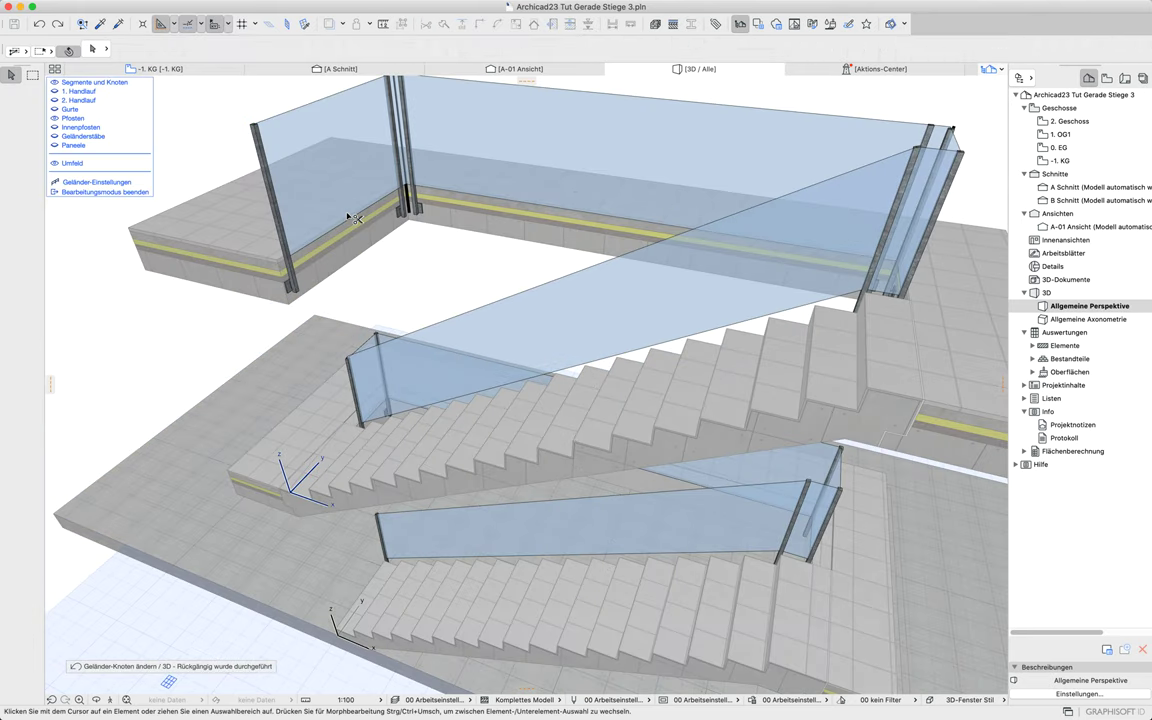
key("super+z")
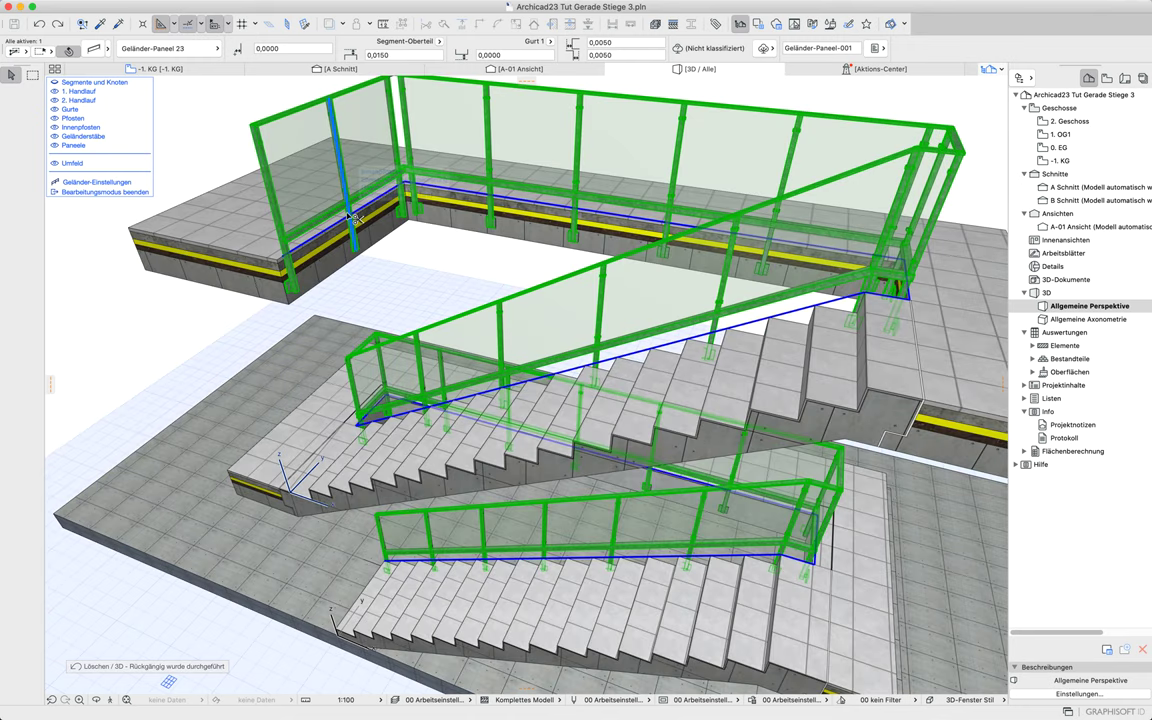
key("super+z")
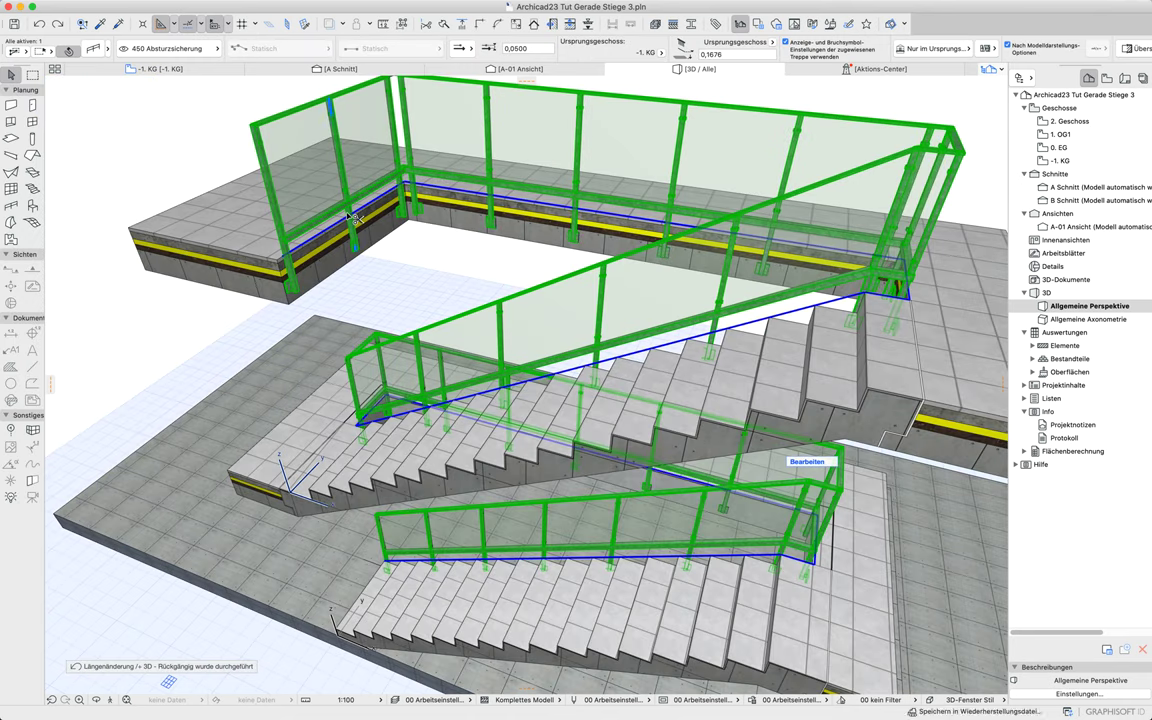
key("super+z")
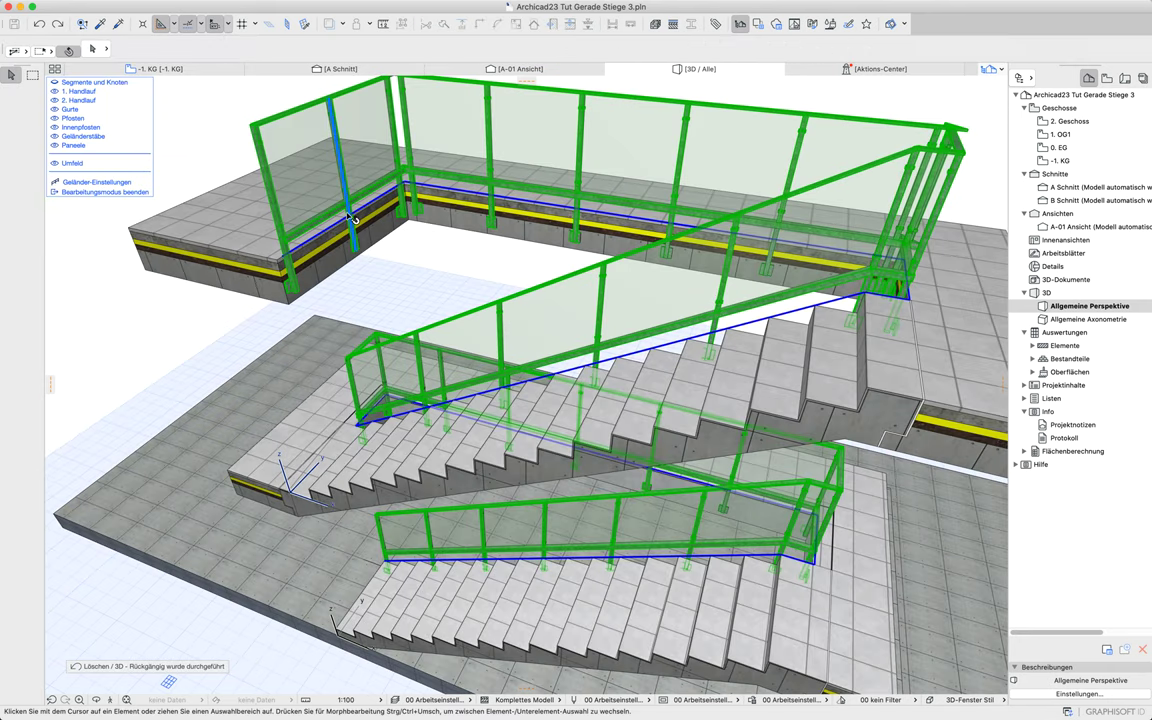
key("super+z")
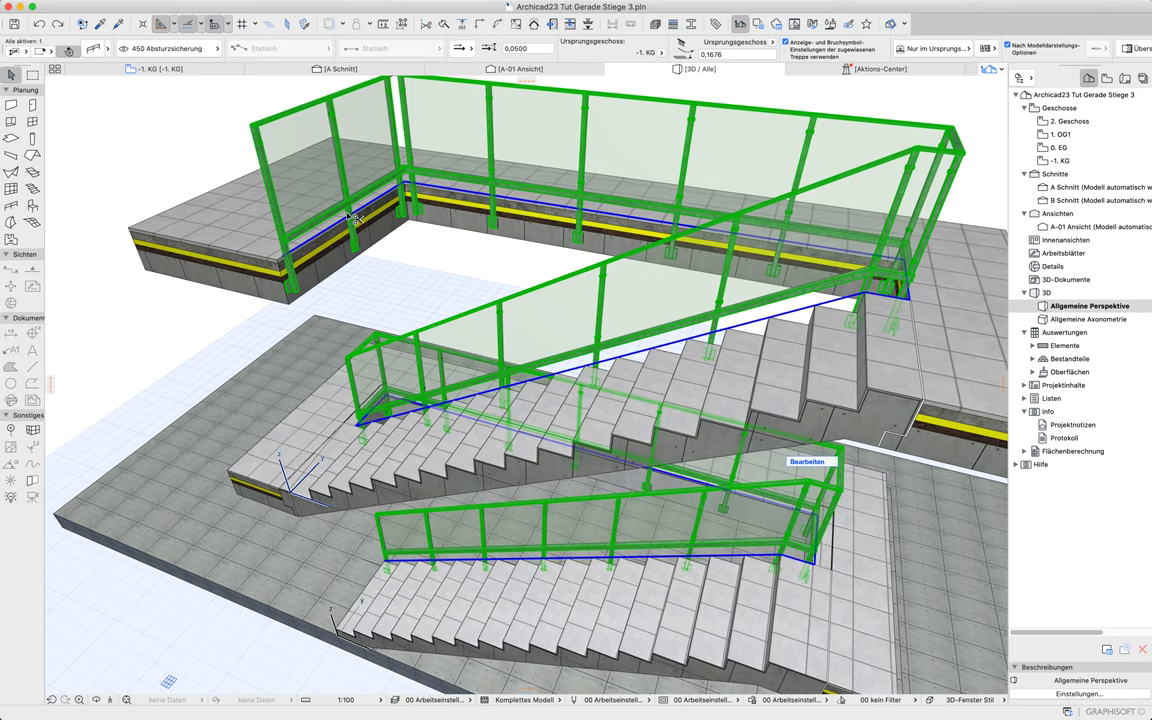
key("super+z")
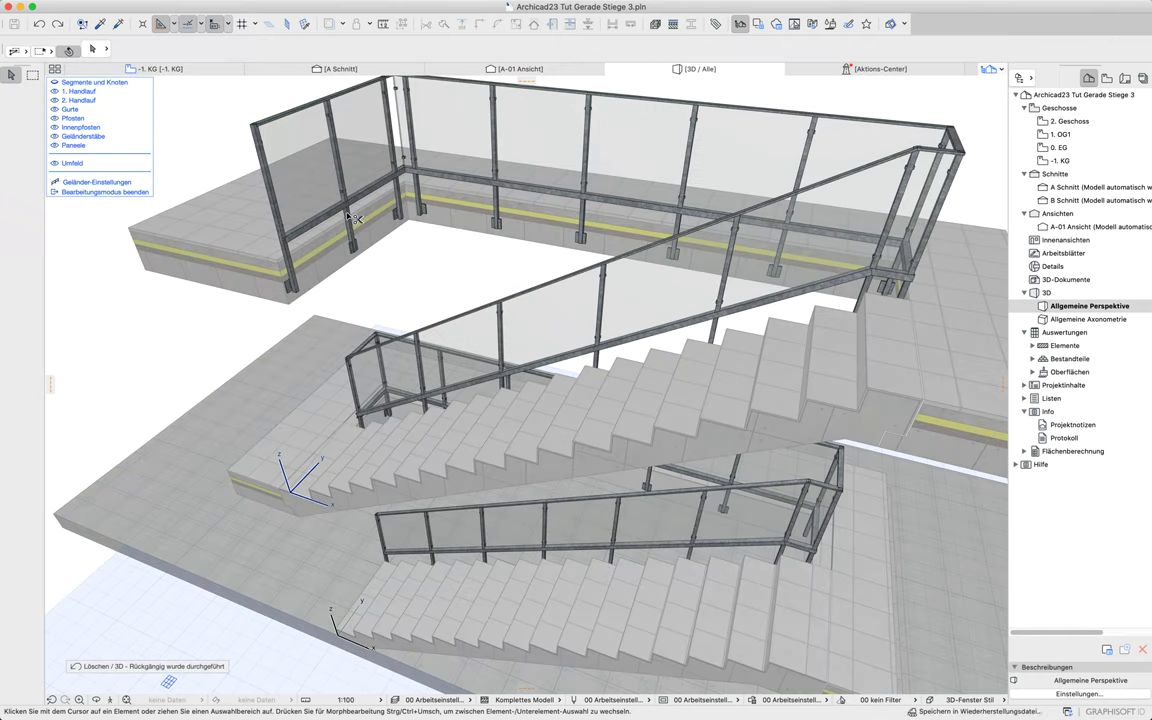
key("super+z")
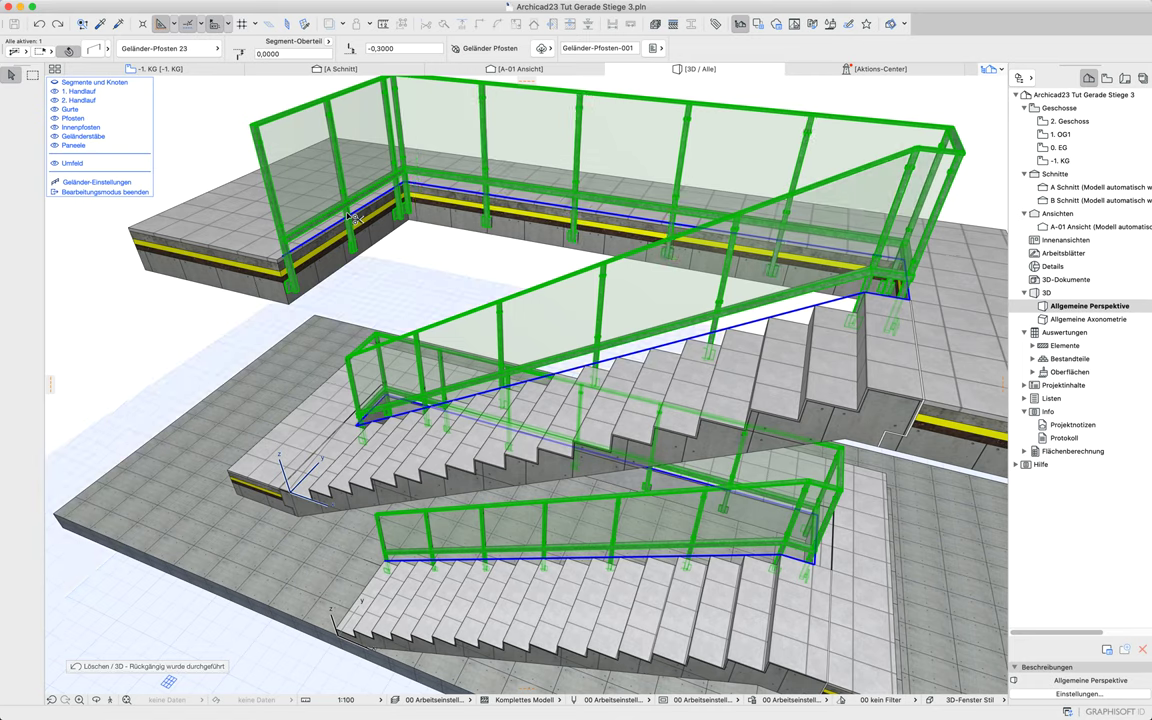
key("super+z")
key("super+z")
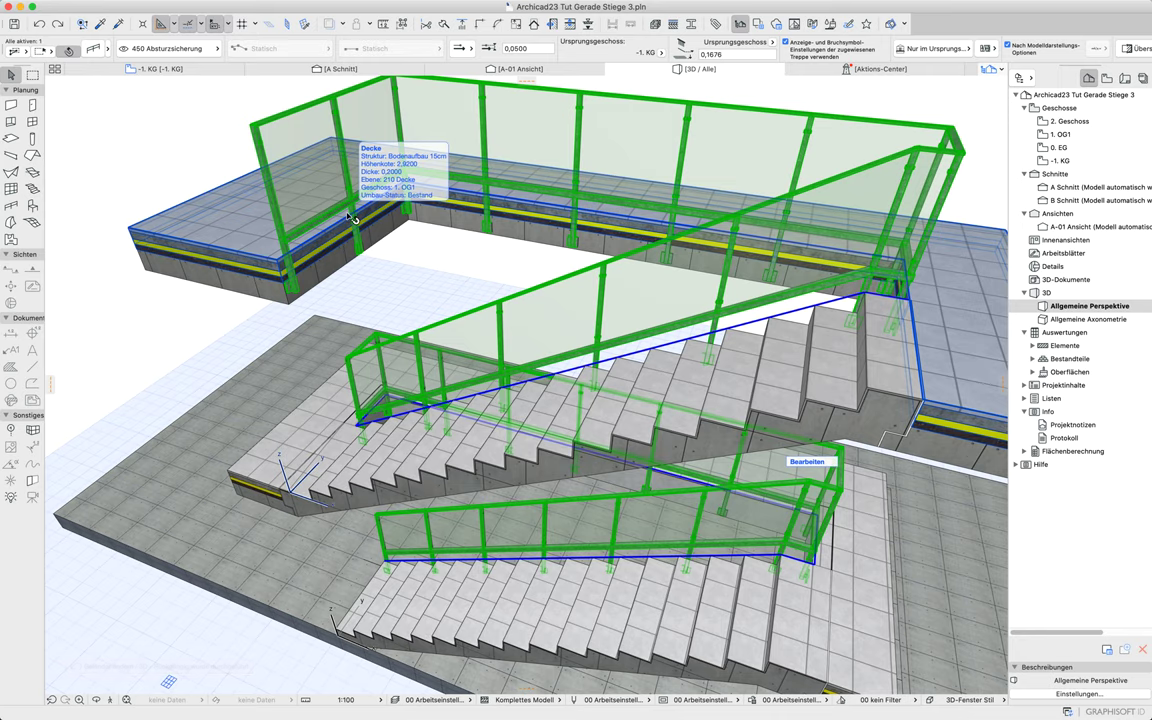
Set the selected railing's nodes to two posts each with an offset of 0,06, and apply the settings
key("super+t")
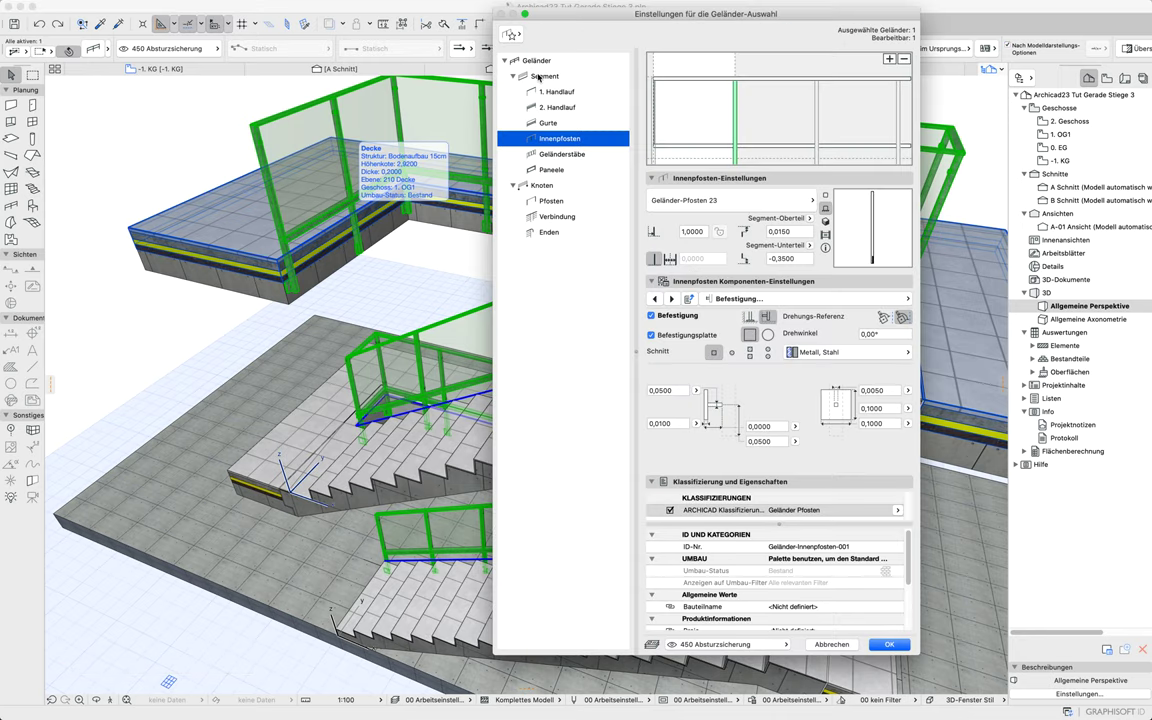
left_click(546, 189)
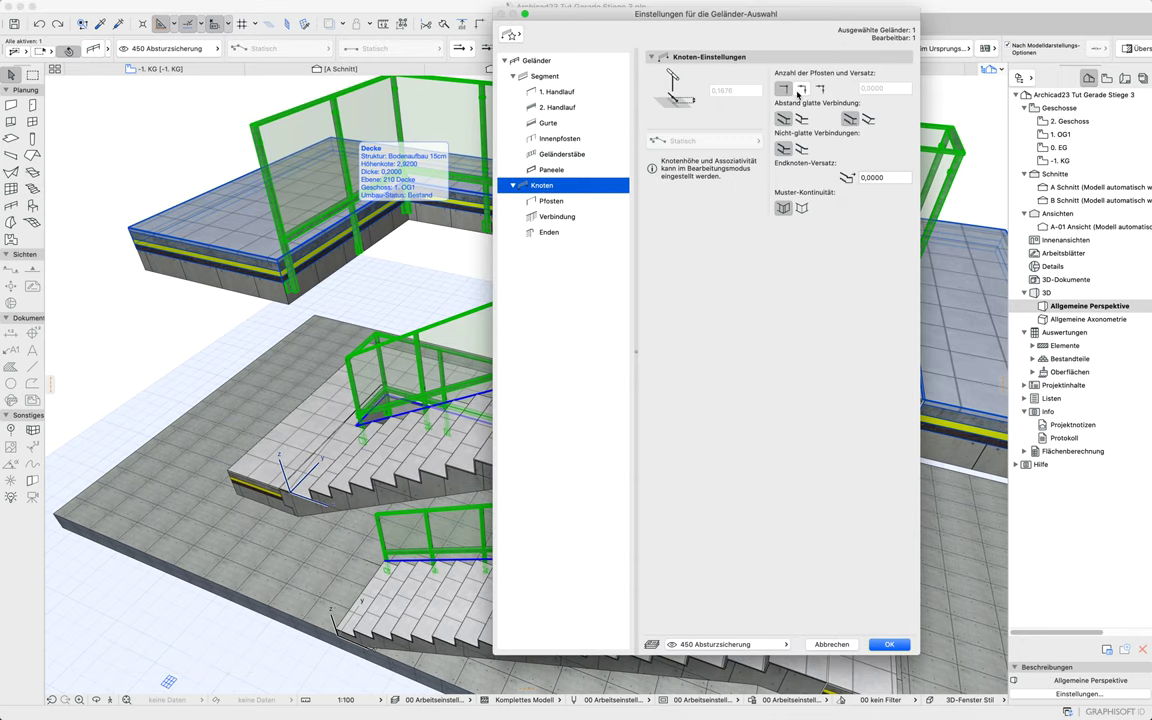
left_click(893, 87)
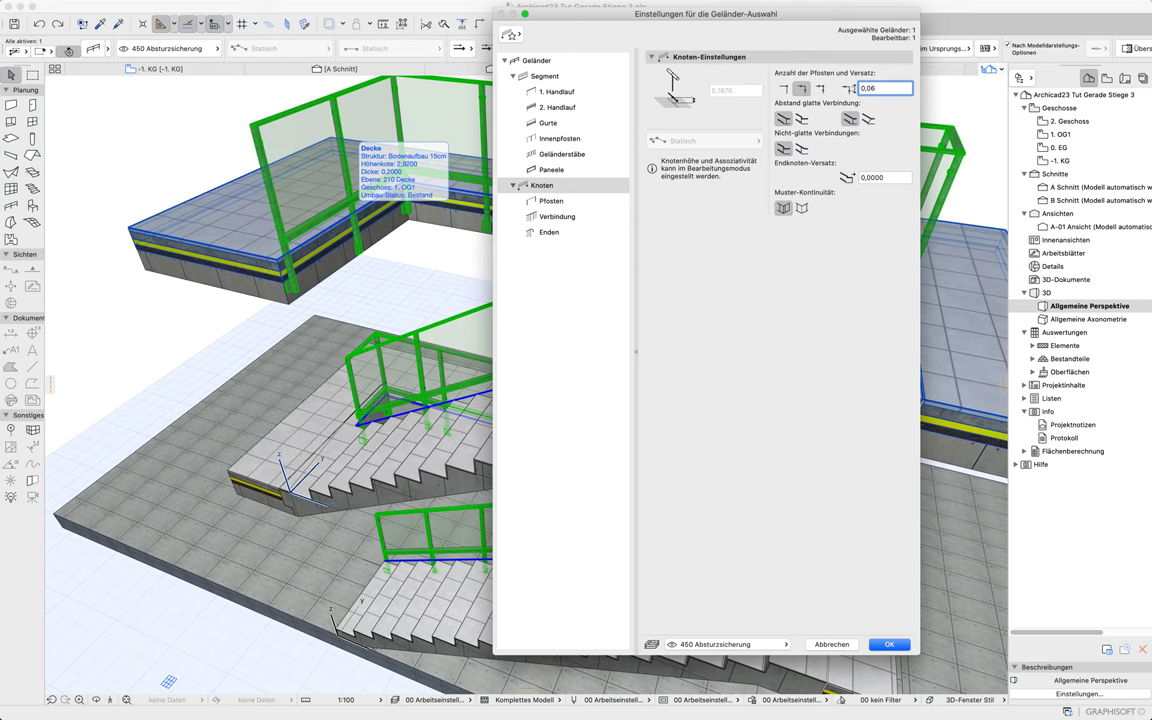
type("0,06")
left_click(889, 645)
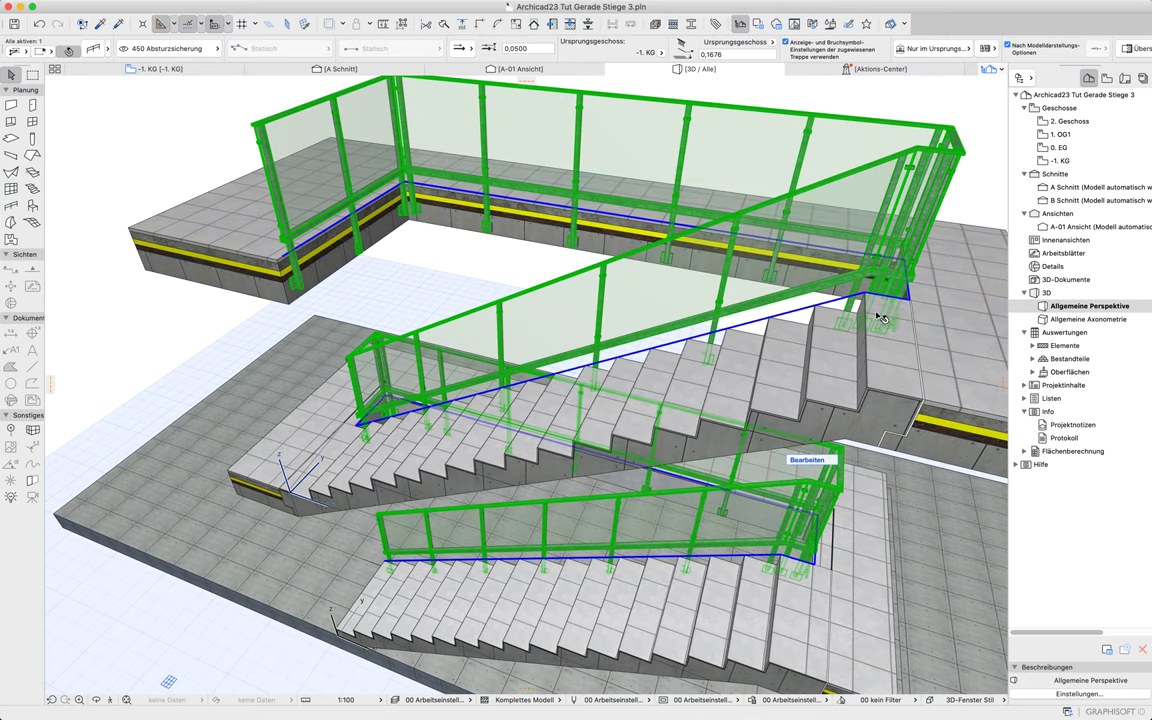
Open the railing for editing and hide both handrails, rails, posts, inner posts, balusters and panels, leaving only segments and nodes
middle_click_drag(932, 300, 745, 270)
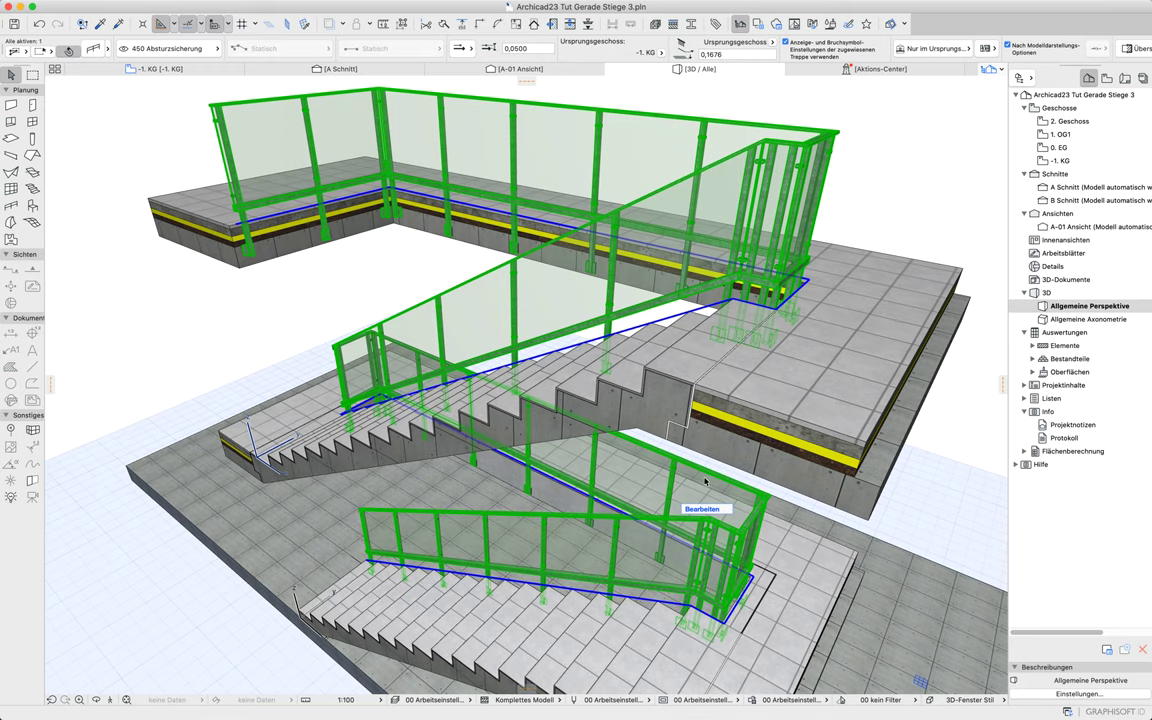
left_click(701, 509)
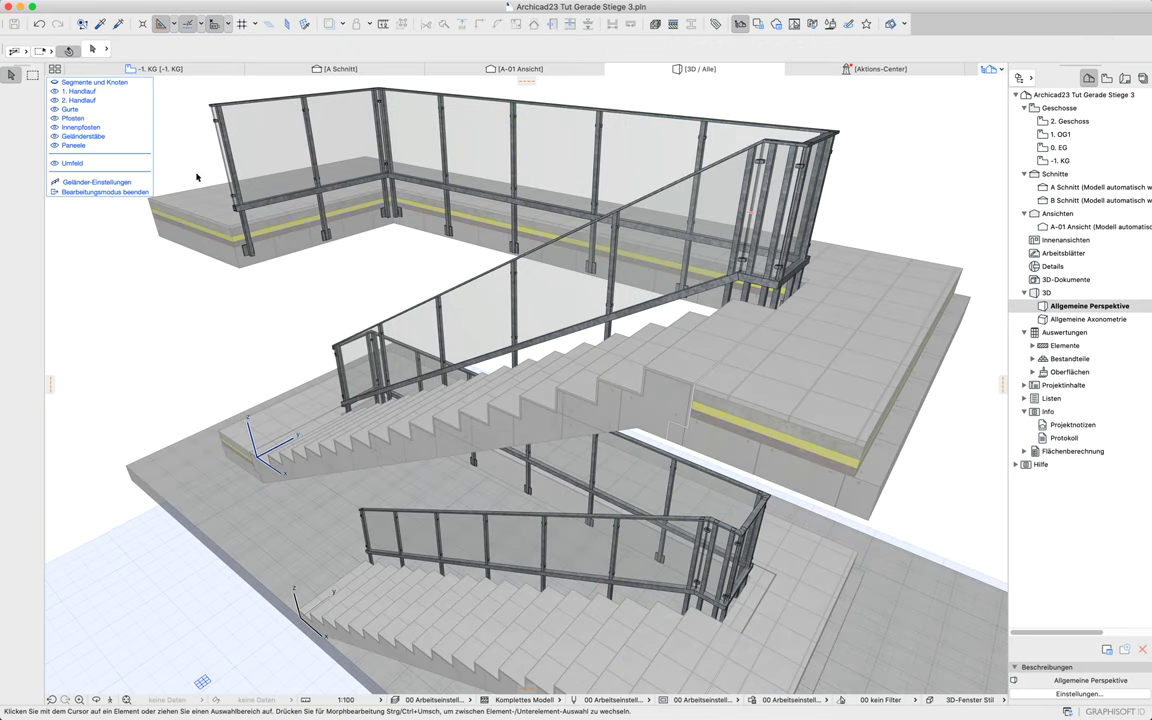
left_click(60, 100)
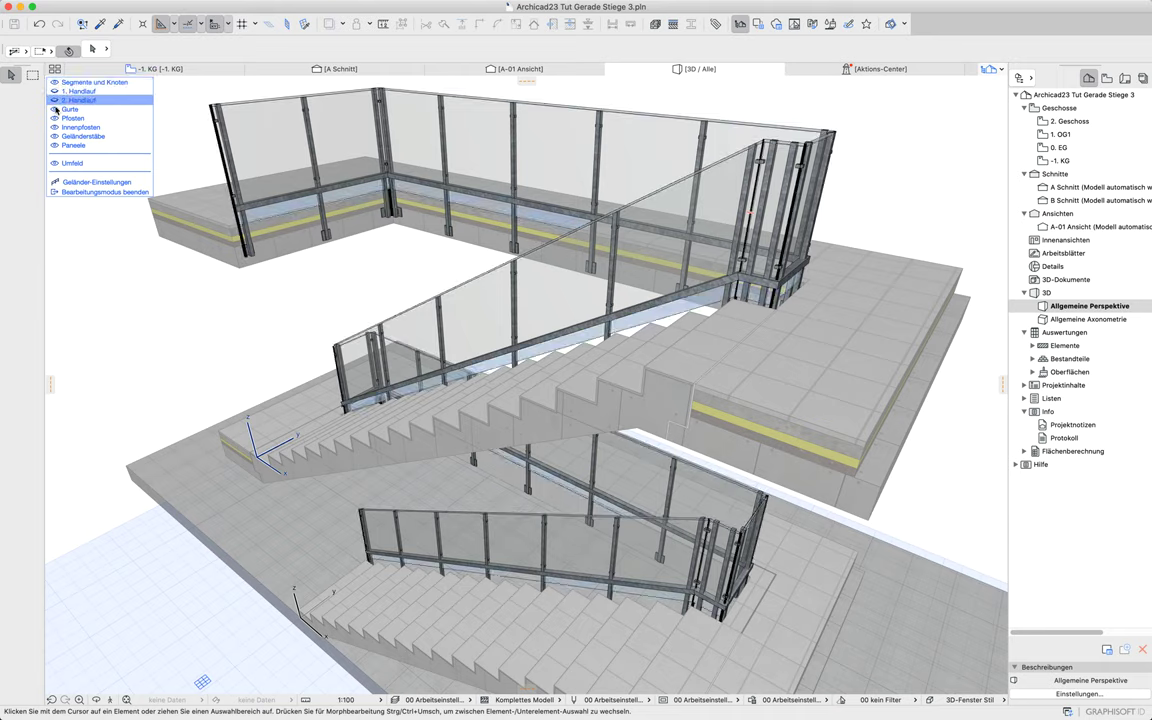
left_click(56, 110)
left_click(56, 119)
left_click(56, 128)
left_click(55, 138)
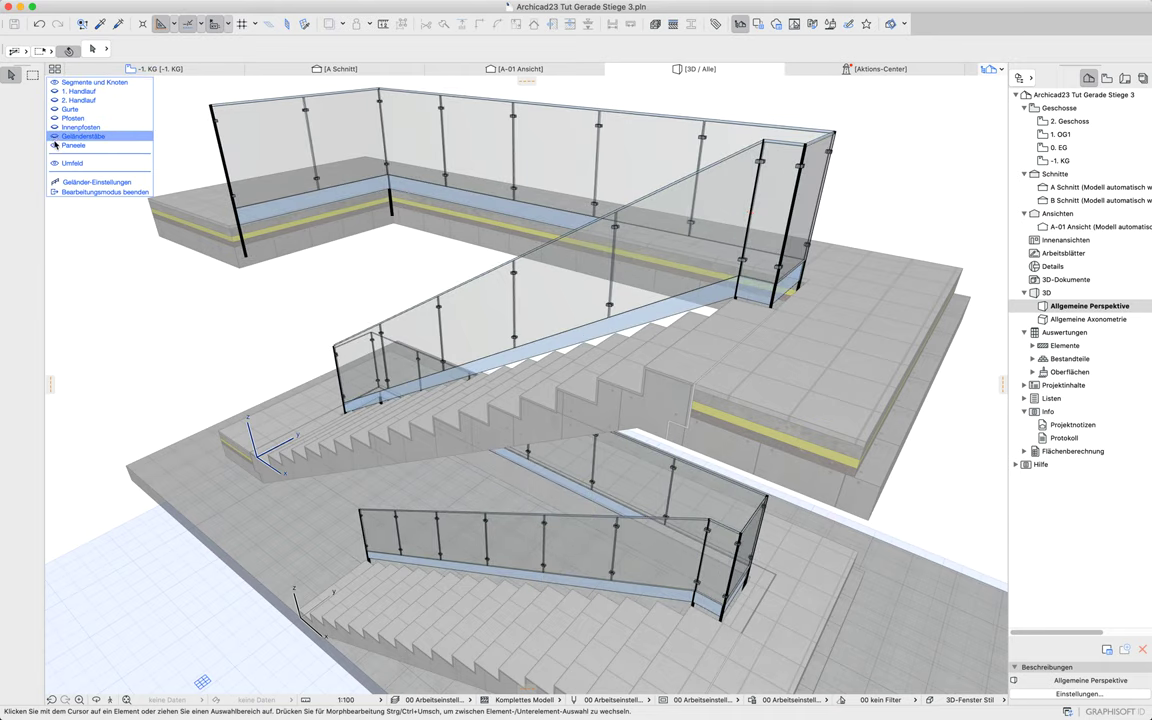
left_click(55, 145)
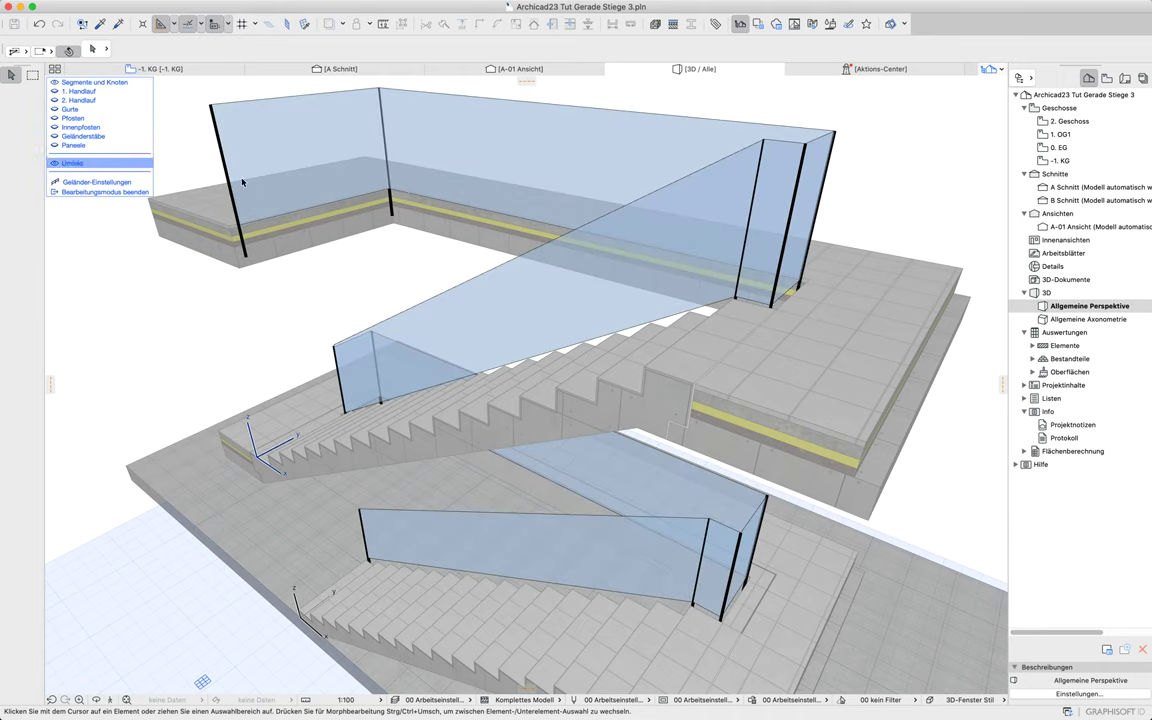
Set the railing nodes at the tops of both stair flights to a single post each, and leave the railing's edit mode
left_click(762, 164)
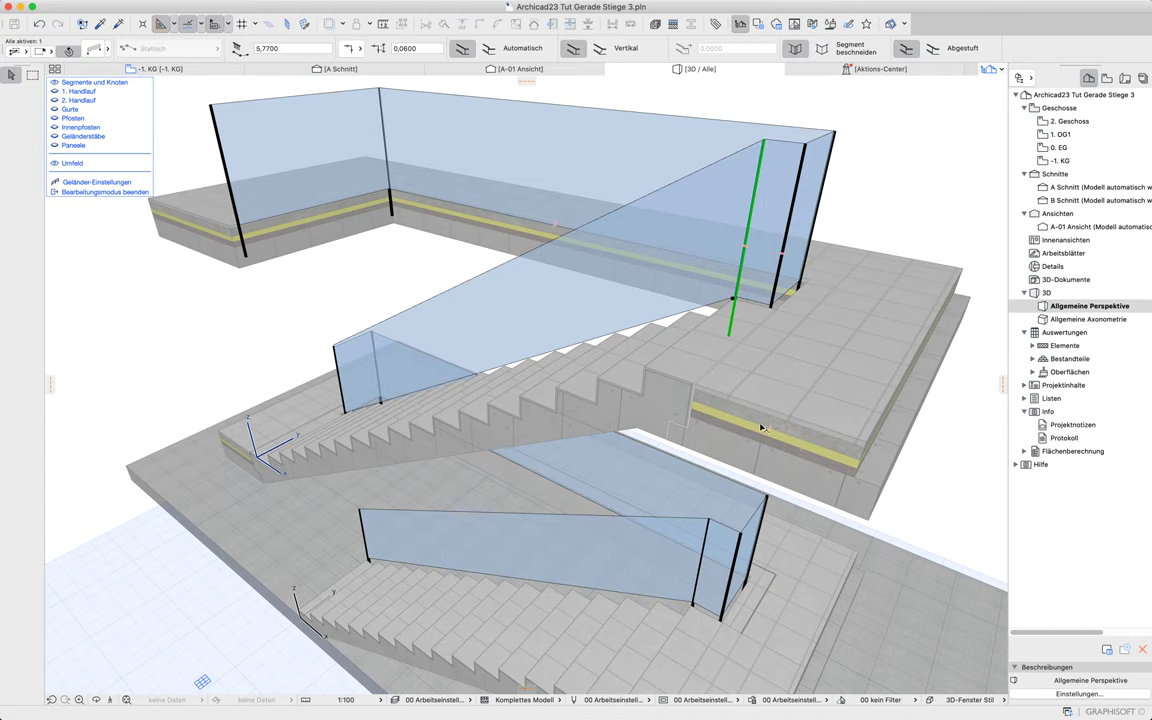
left_click(706, 545, "shift")
key("super+t")
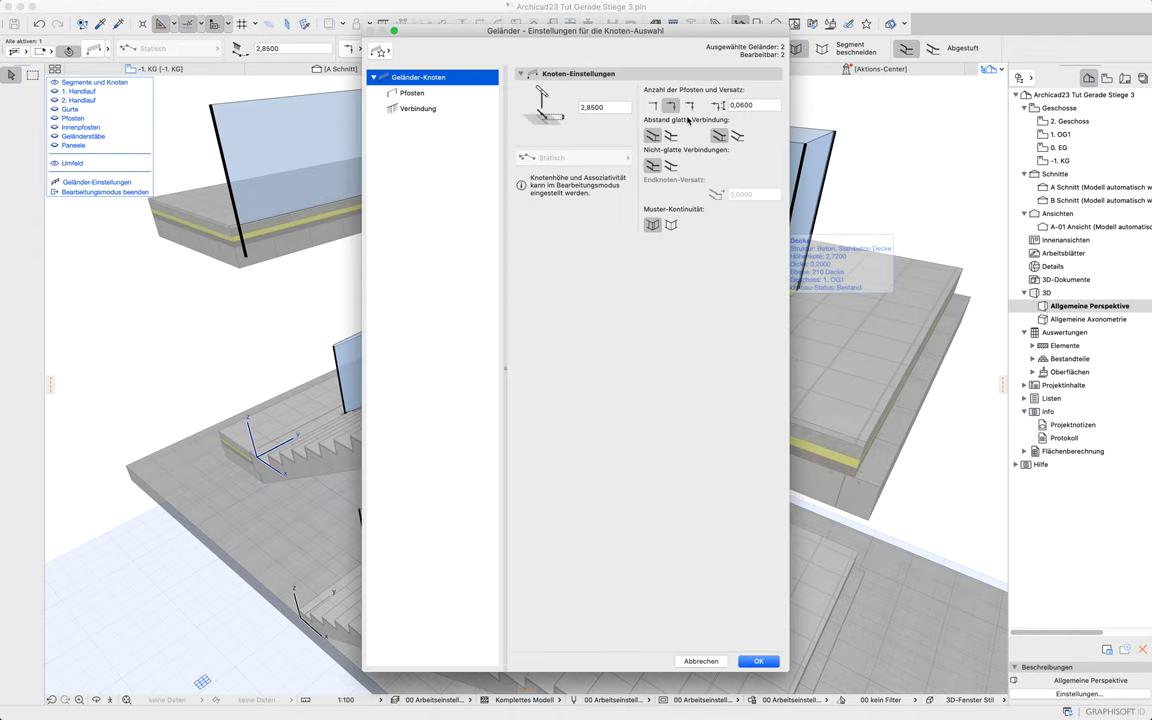
left_click(652, 105)
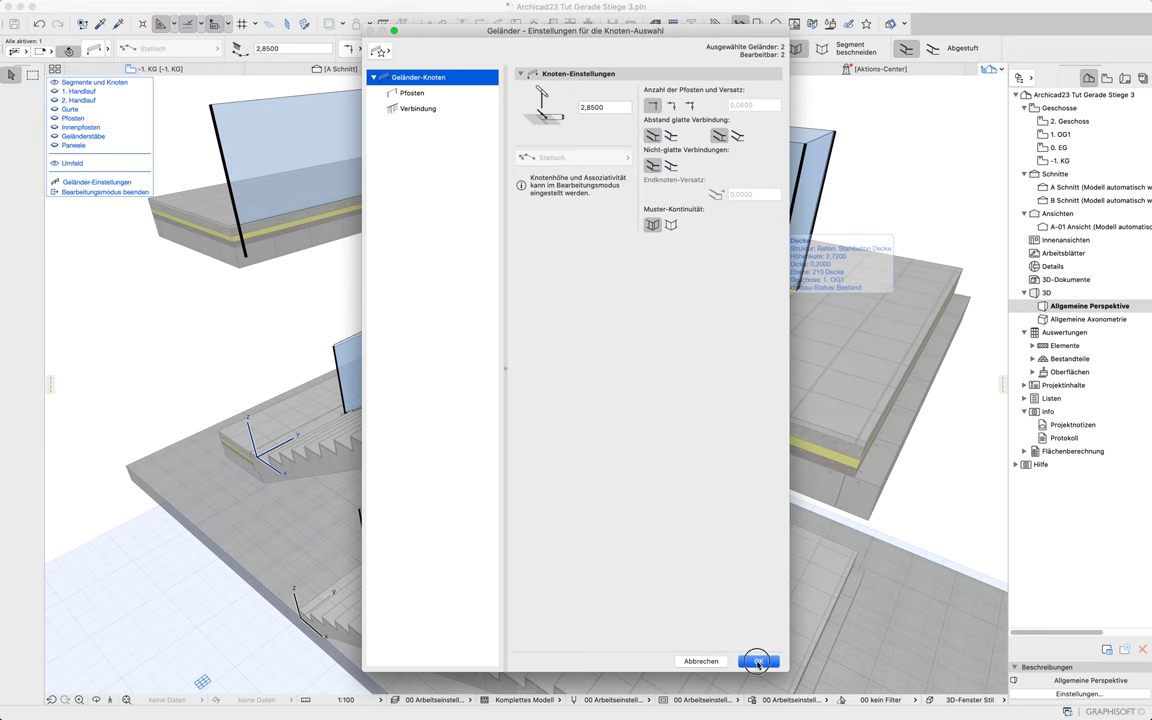
left_click(758, 662)
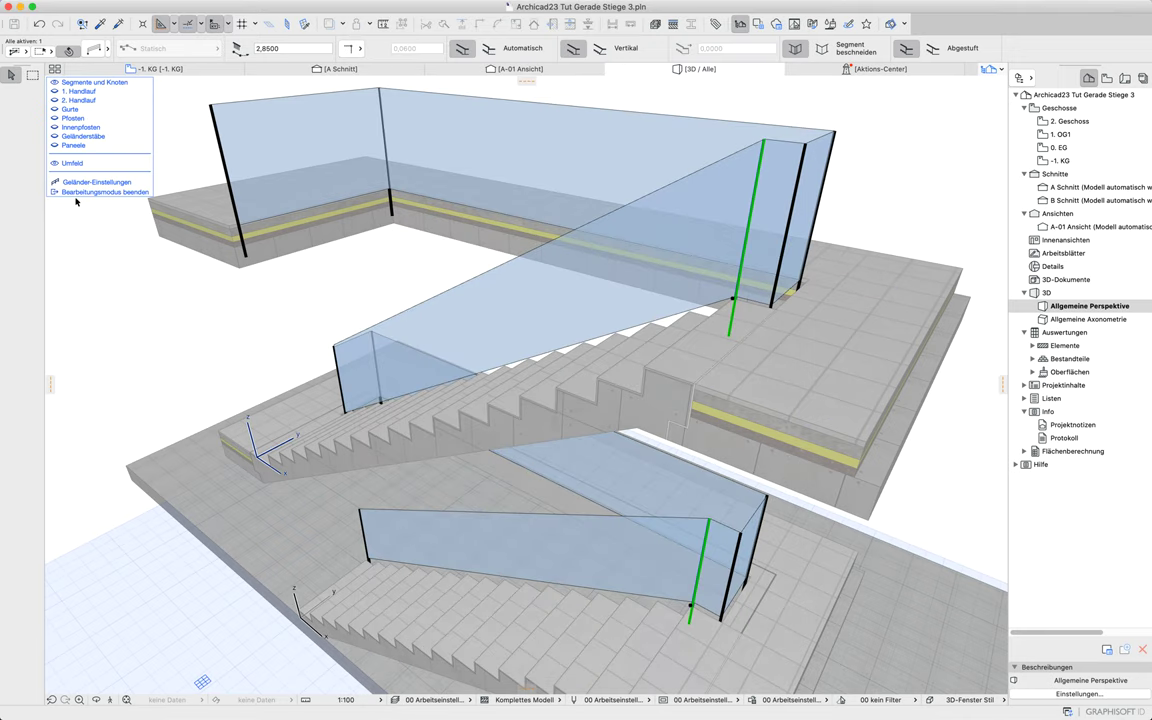
left_click(80, 192)
In the railing settings, give the lower rail an offset of -0,05 and a solid rectangular profile
middle_click_drag(818, 383, 515, 328, "shift")
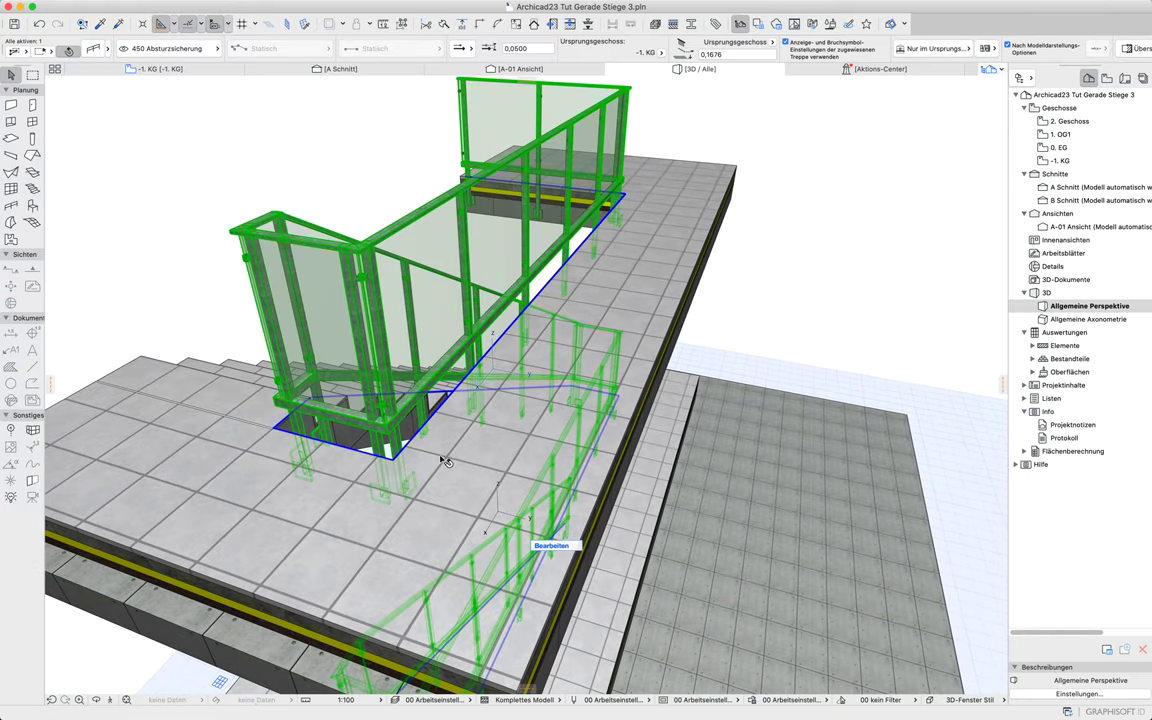
scroll(444, 461, "down", 3)
middle_click_drag(369, 462, 481, 427, "shift")
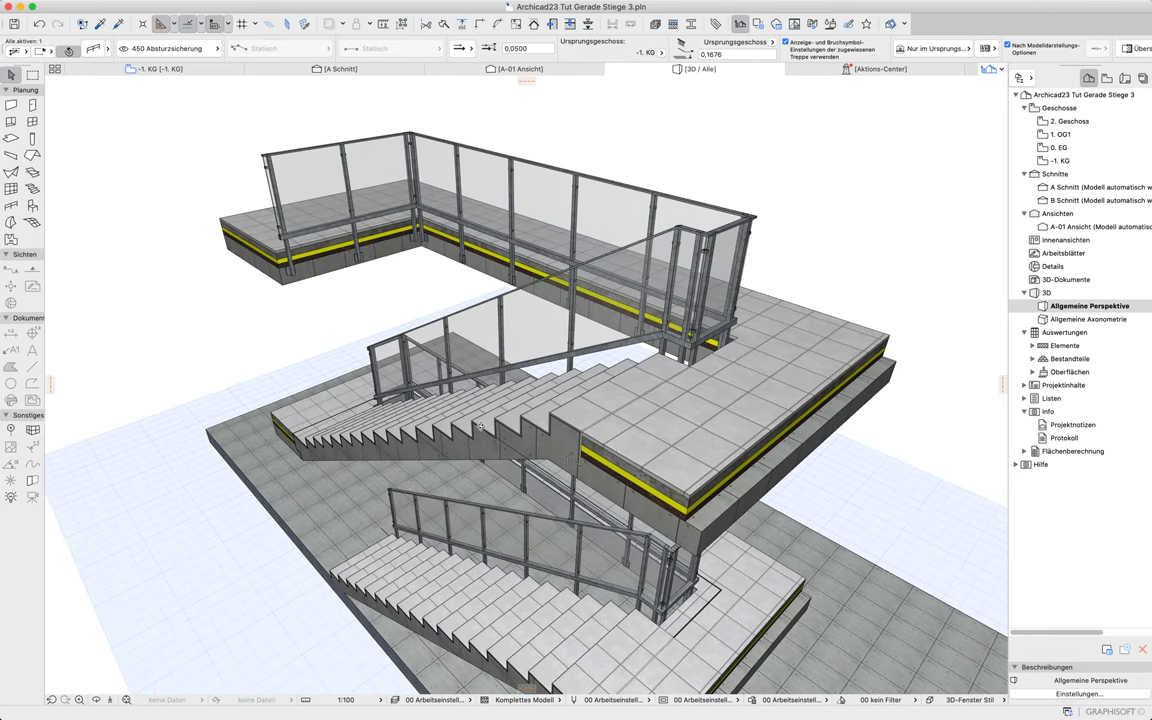
scroll(304, 228, "up", 5)
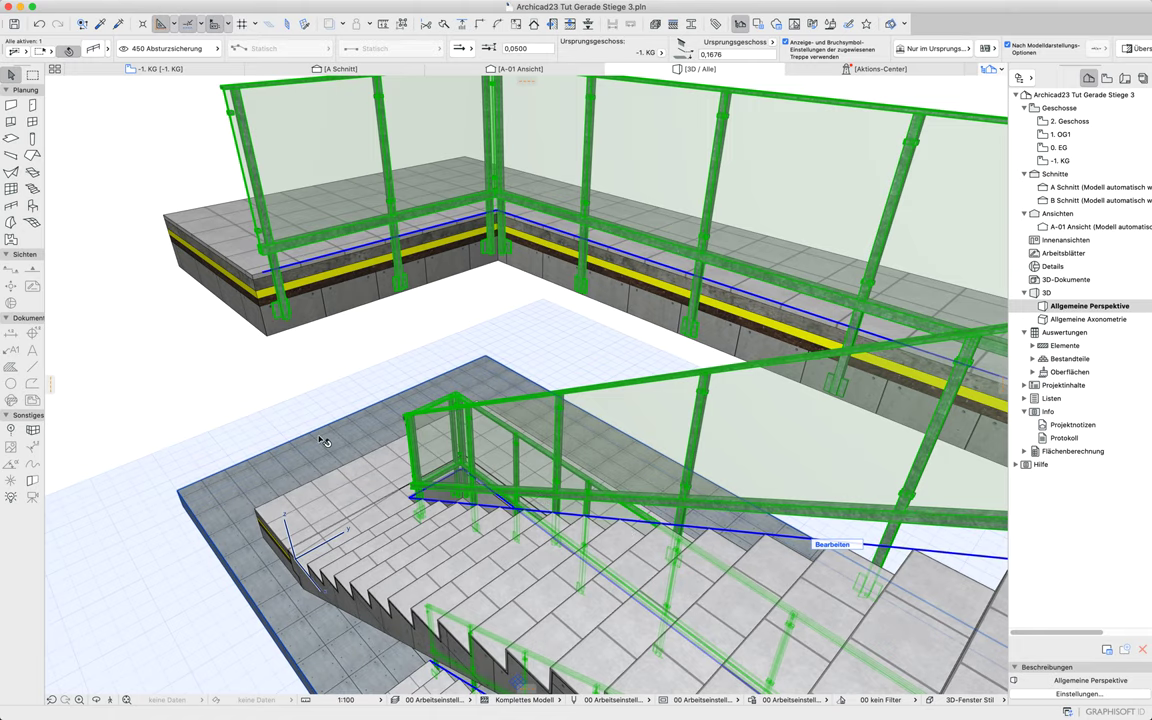
key("super+t")
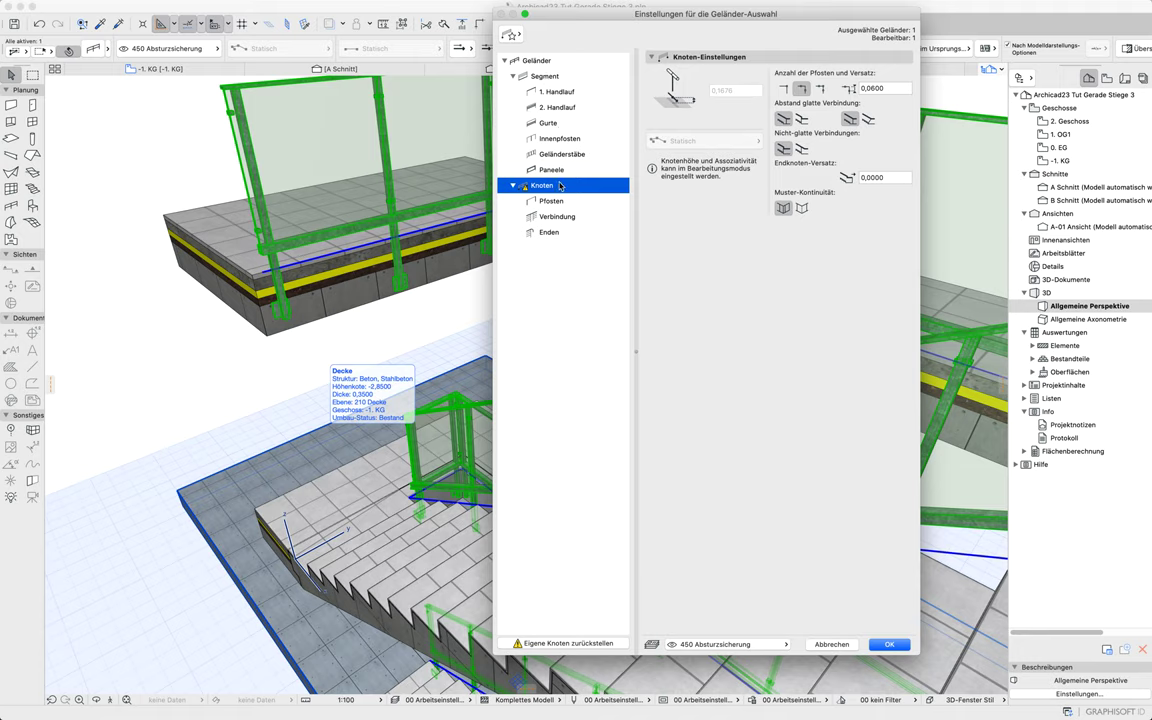
left_click(570, 123)
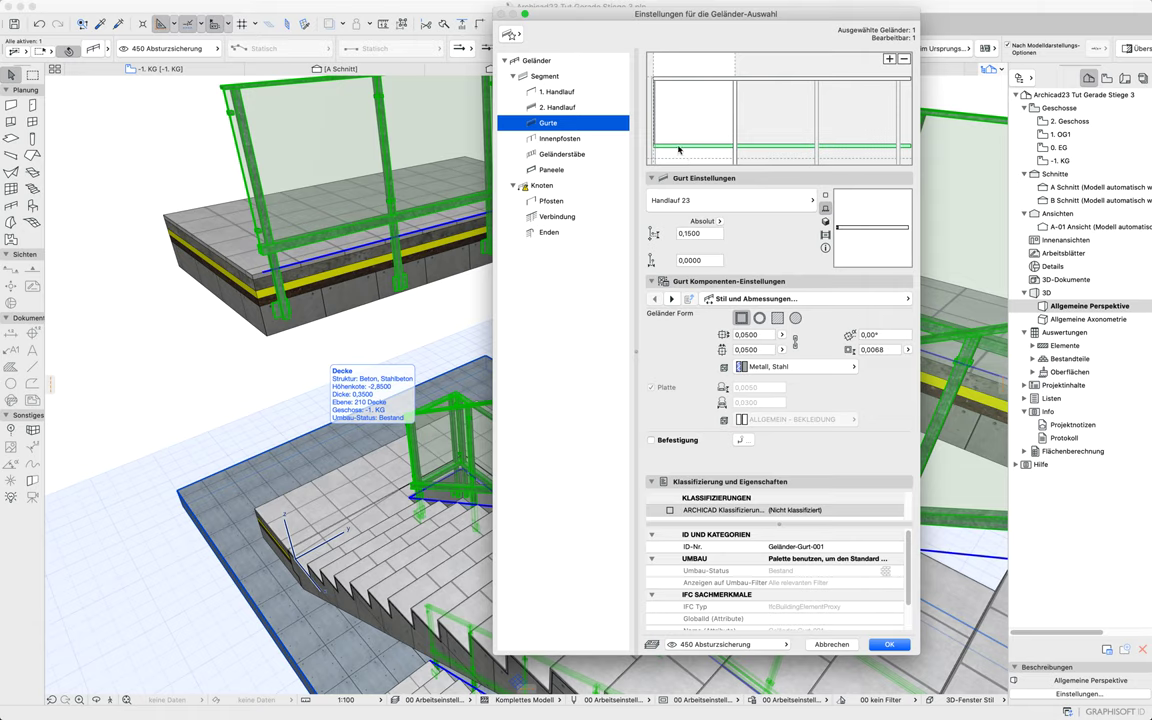
left_click(711, 261)
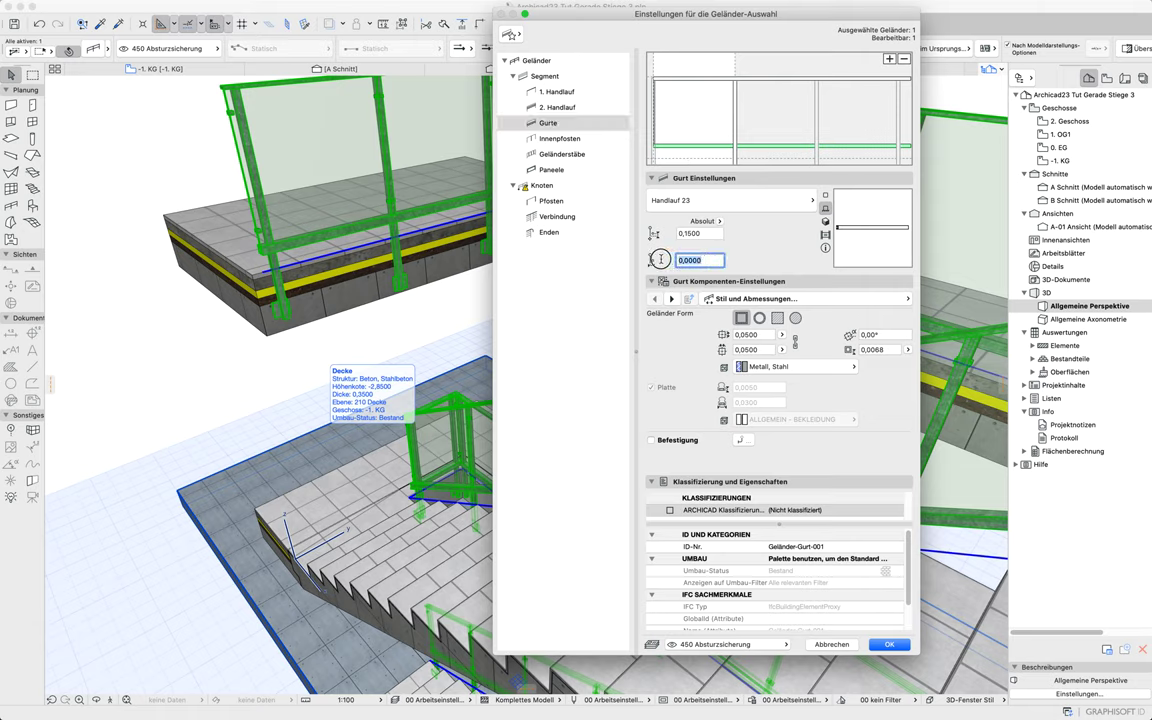
type("-")
left_click(777, 318)
Set the lower rail's profile height to 0,0150 and its width to 35, and apply the settings
left_click(747, 335)
left_click_drag(748, 336, 745, 337)
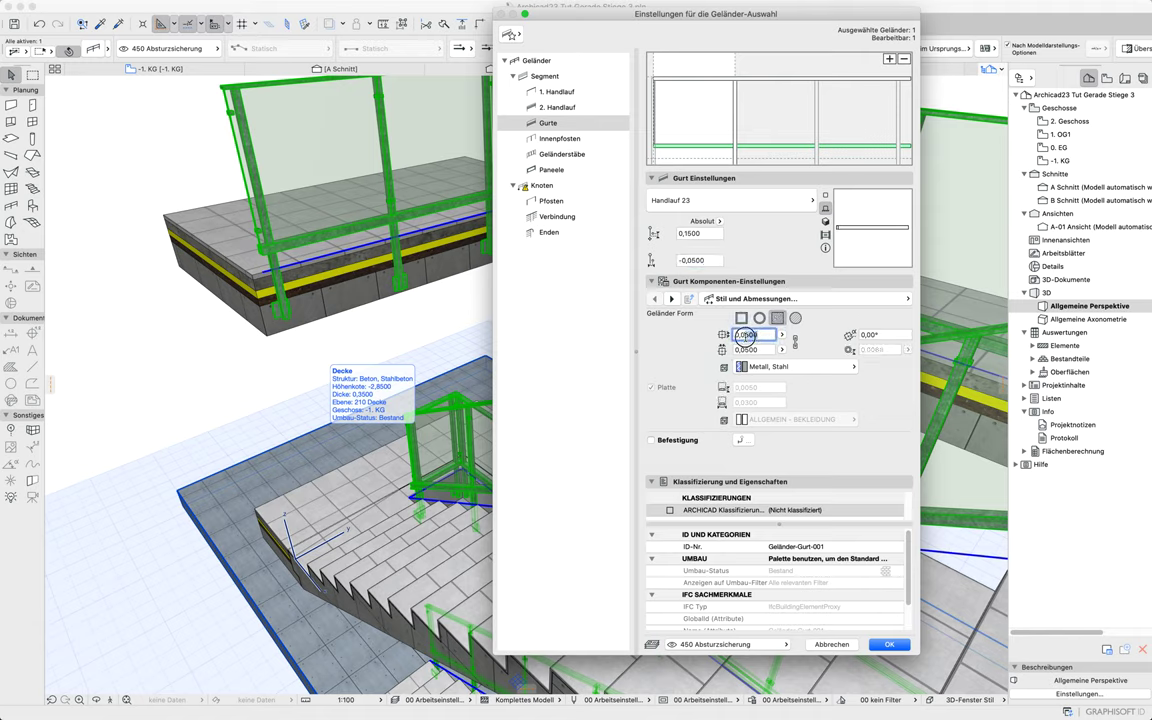
type("3")
left_click_drag(757, 335, 748, 335)
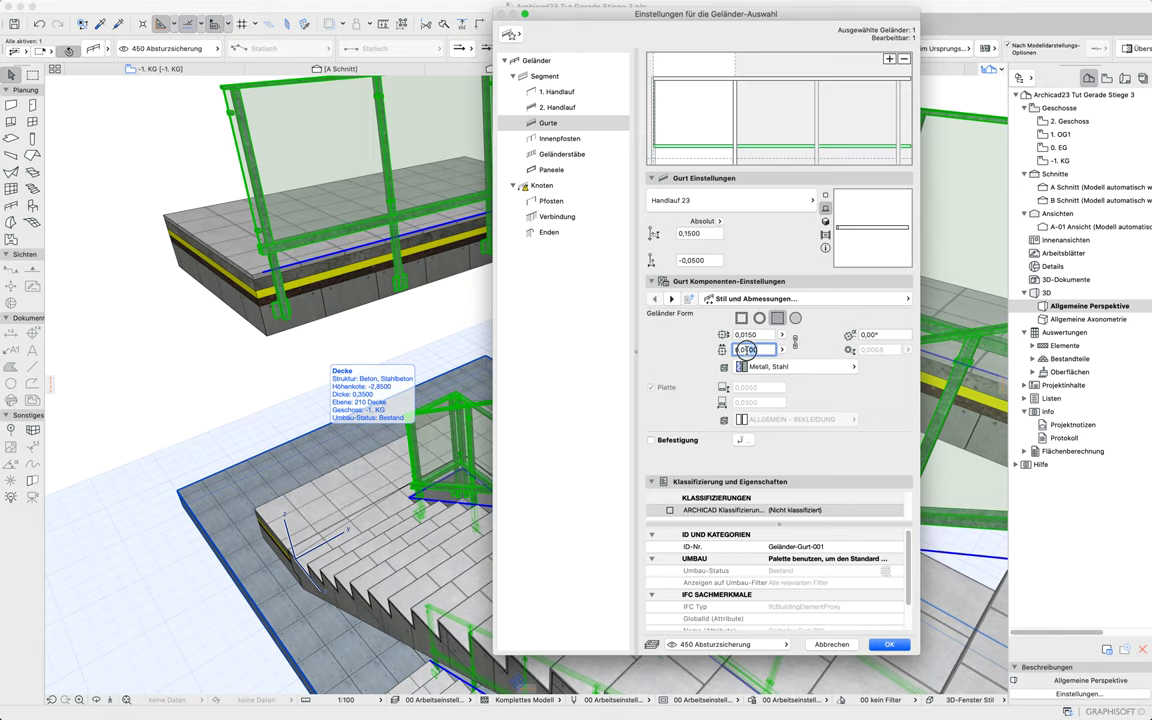
key("Tab")
type("35")
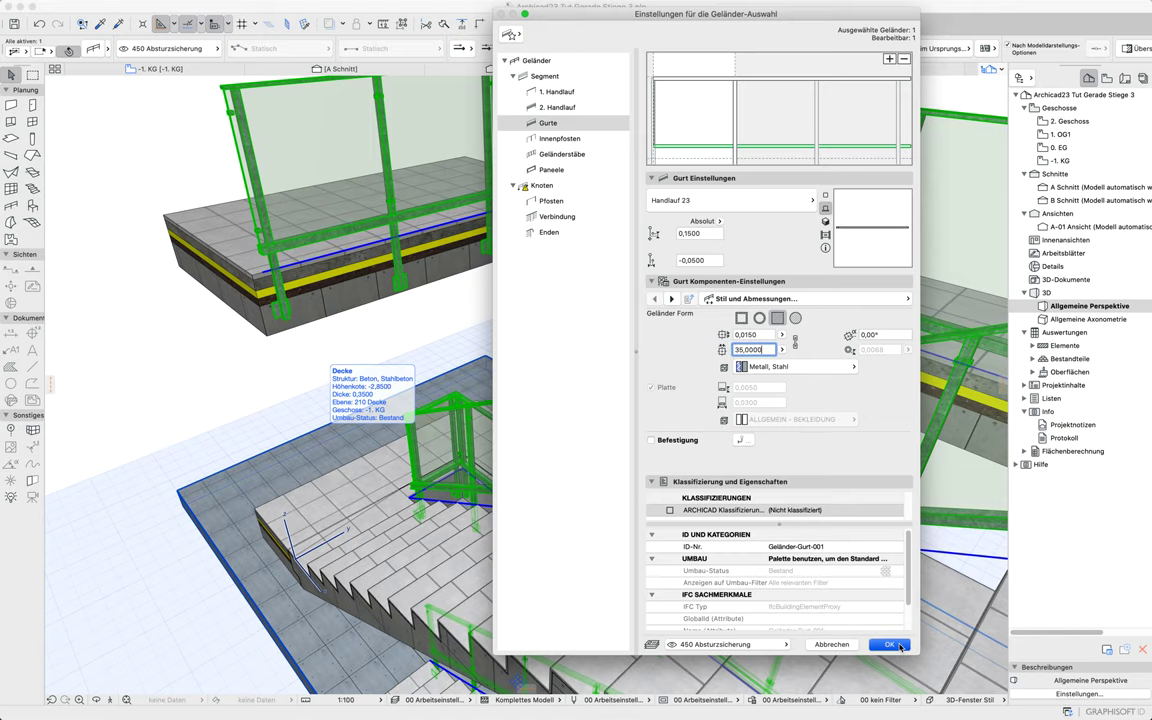
left_click(900, 648)
Correct the lower rail's profile width to 0,035 in the railing settings and apply it
key("Escape")
scroll(577, 341, "down", 8)
scroll(579, 342, "down", 5)
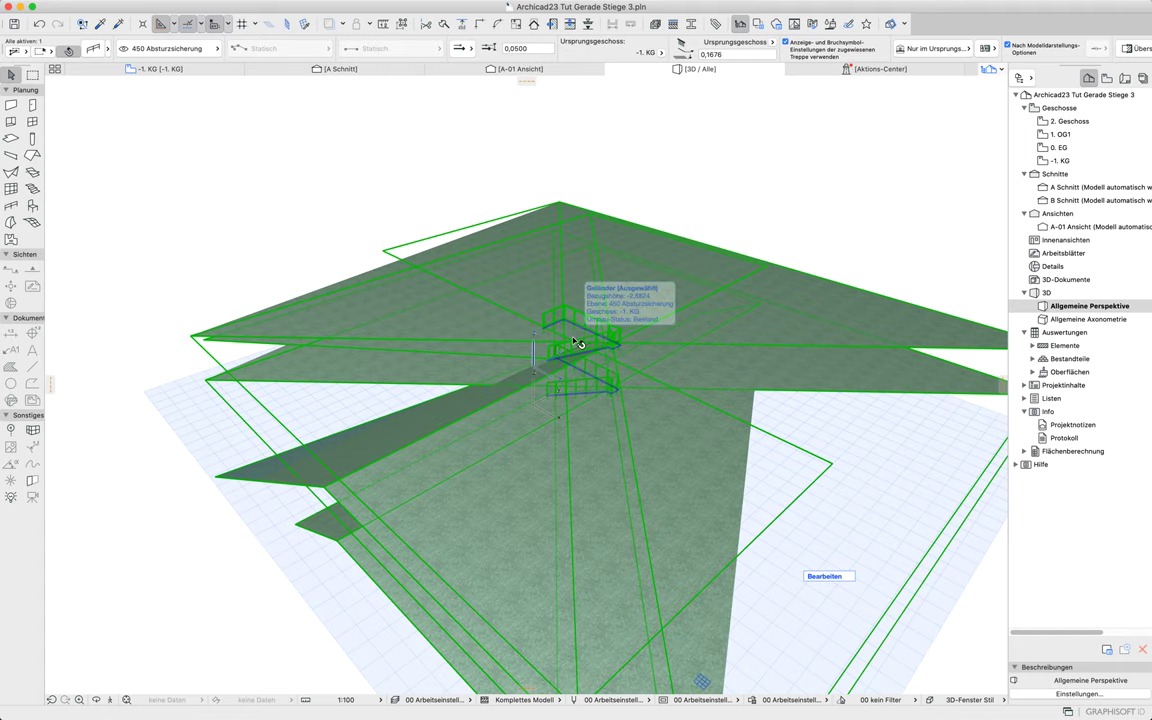
key("super+t")
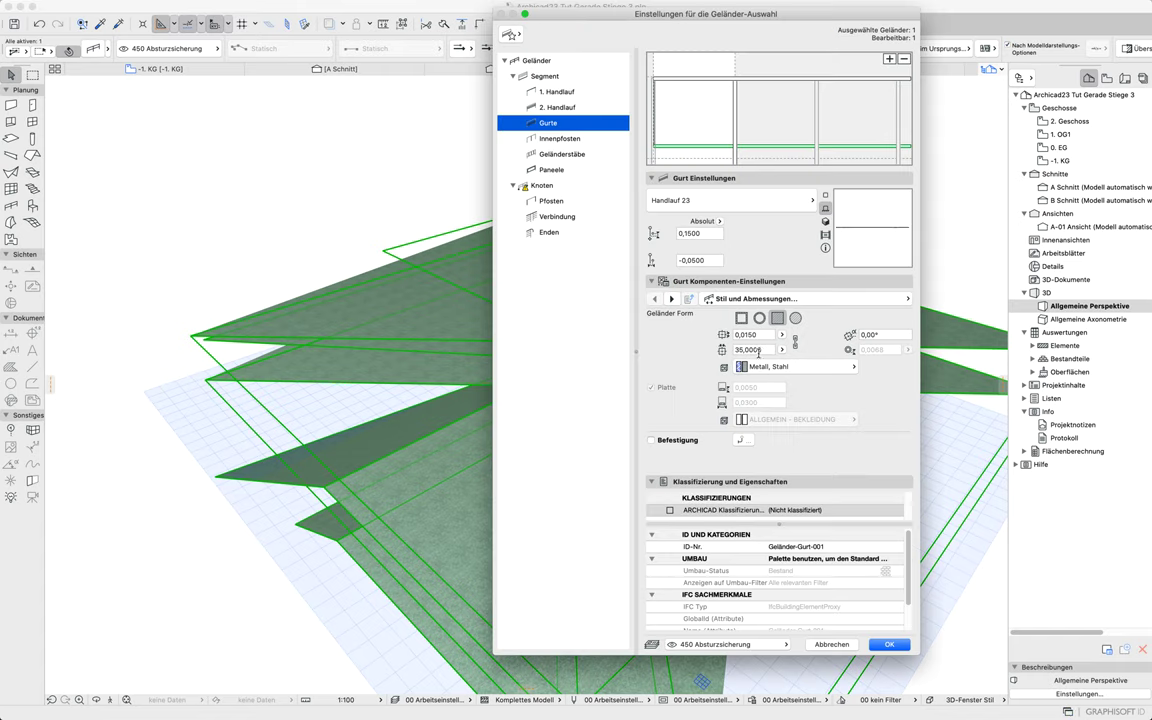
left_click(759, 352)
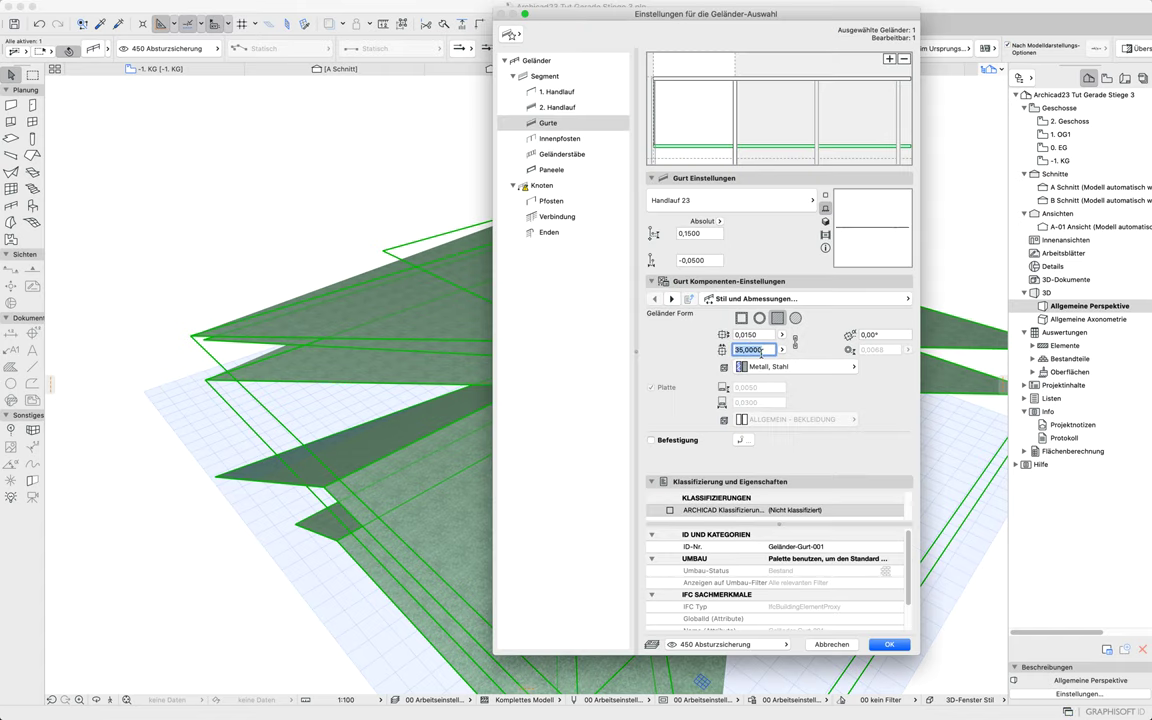
type(",035")
key("Return")
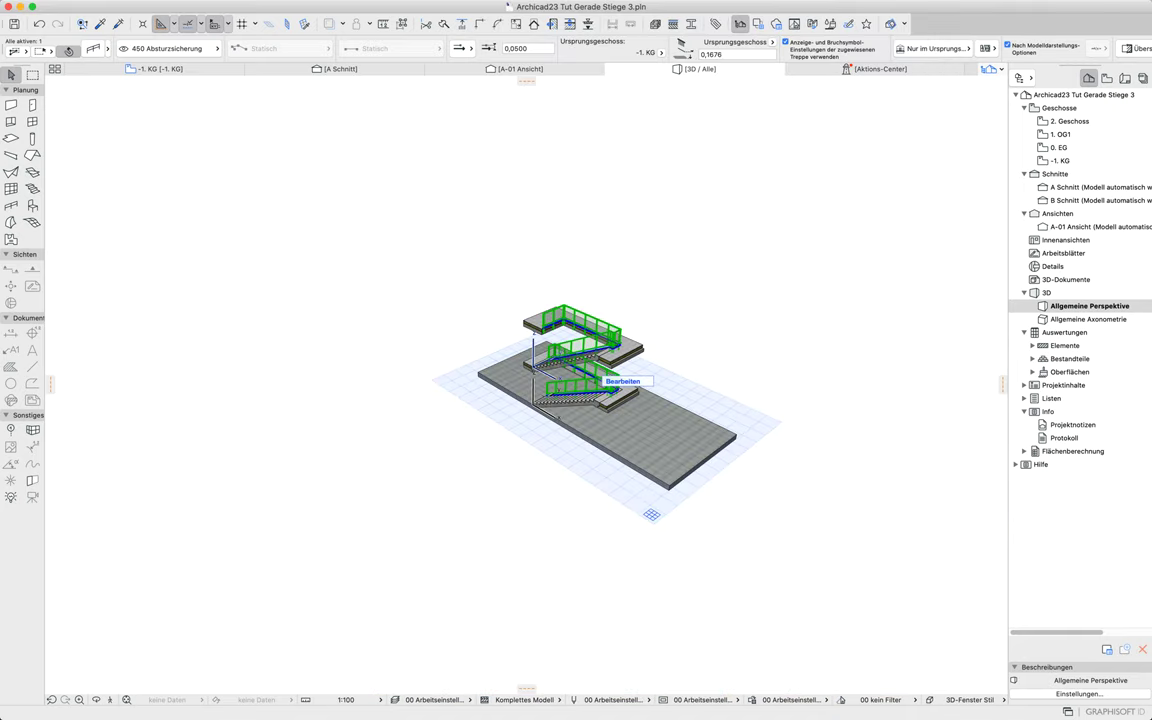
Reset the lower rail's horizontal offset to 0, set its height to -0,05, and apply the railing settings
scroll(557, 319, "up", 10)
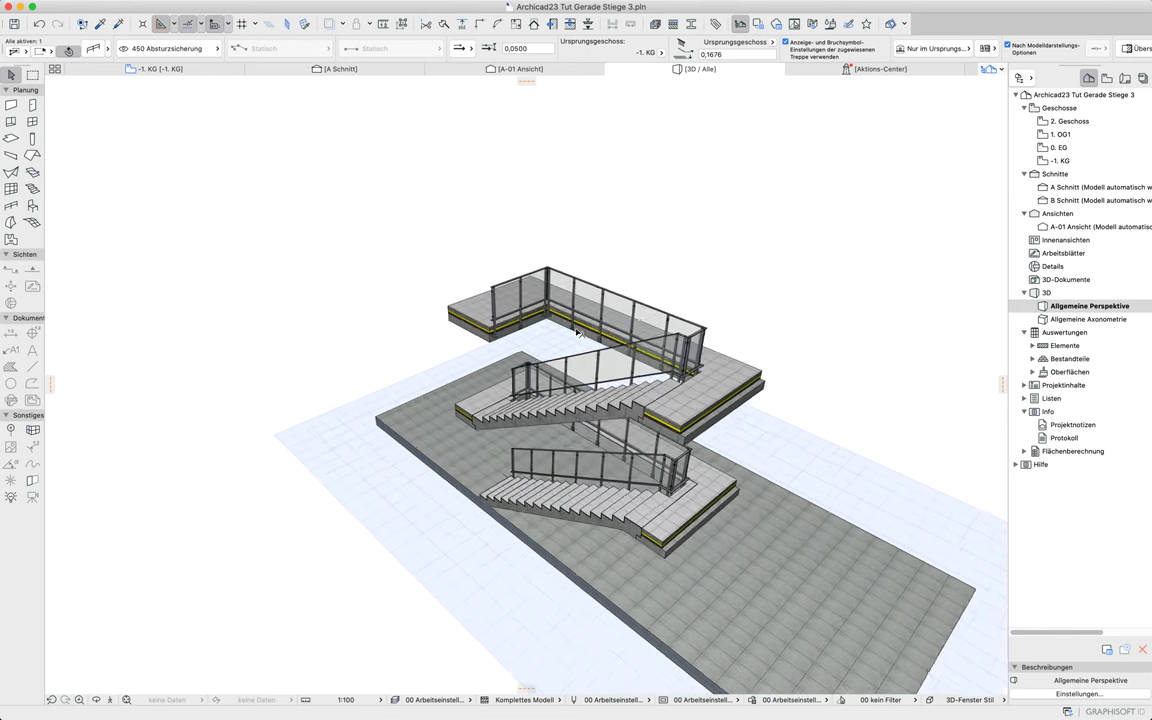
scroll(560, 322, "up", 5)
left_click(537, 317)
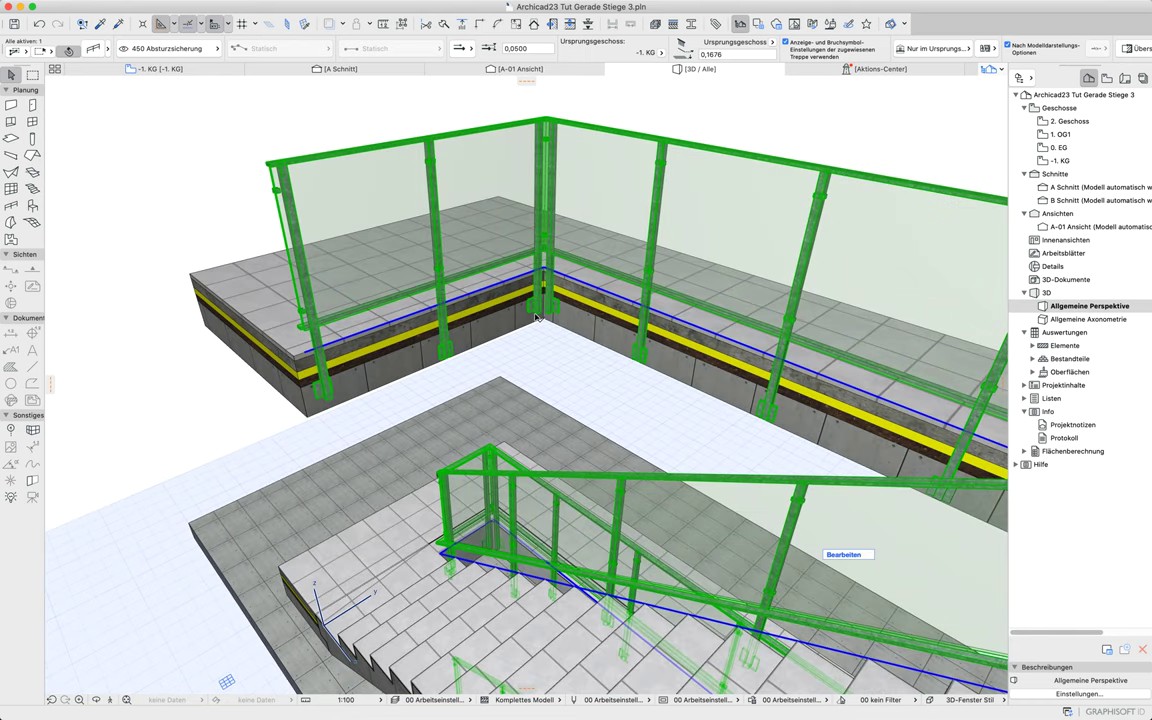
double_click(485, 288)
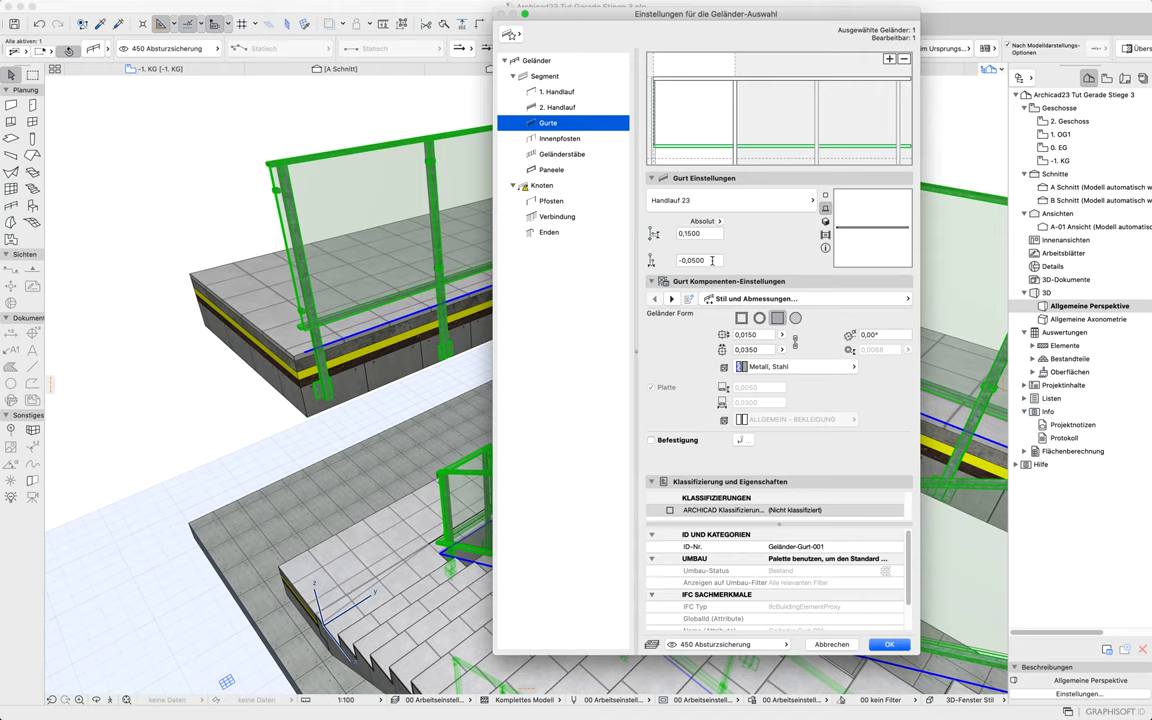
left_click(712, 260)
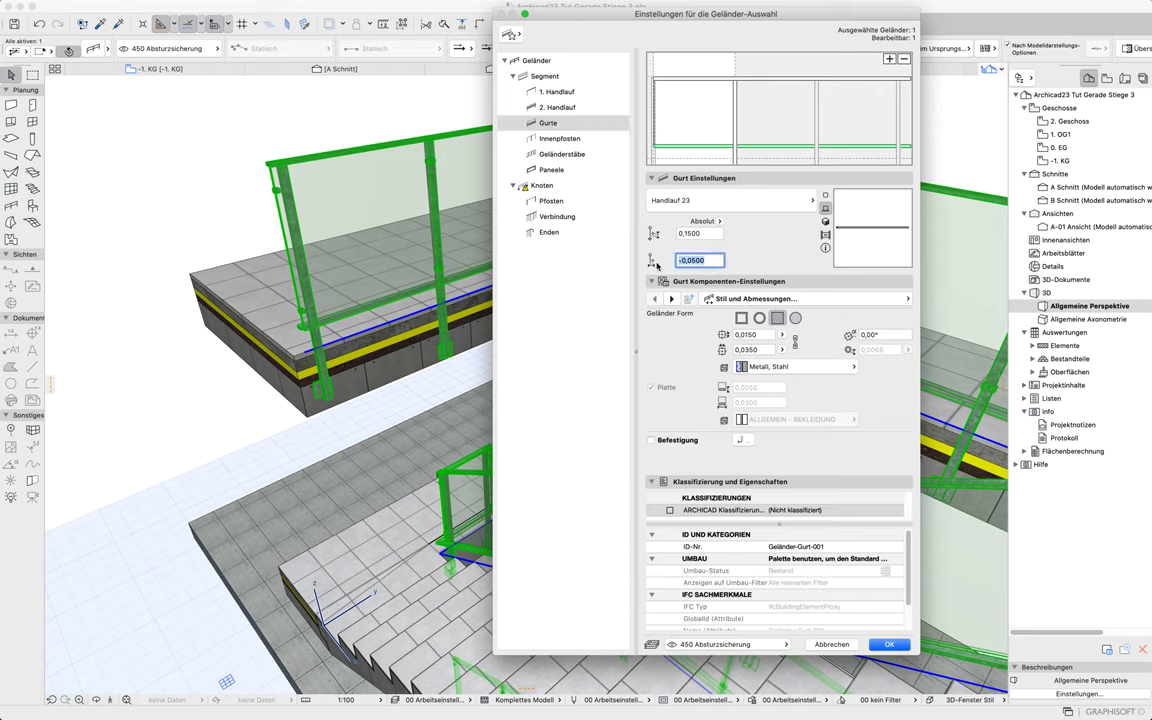
type("0")
left_click_drag(705, 232, 665, 237)
type("-,0")
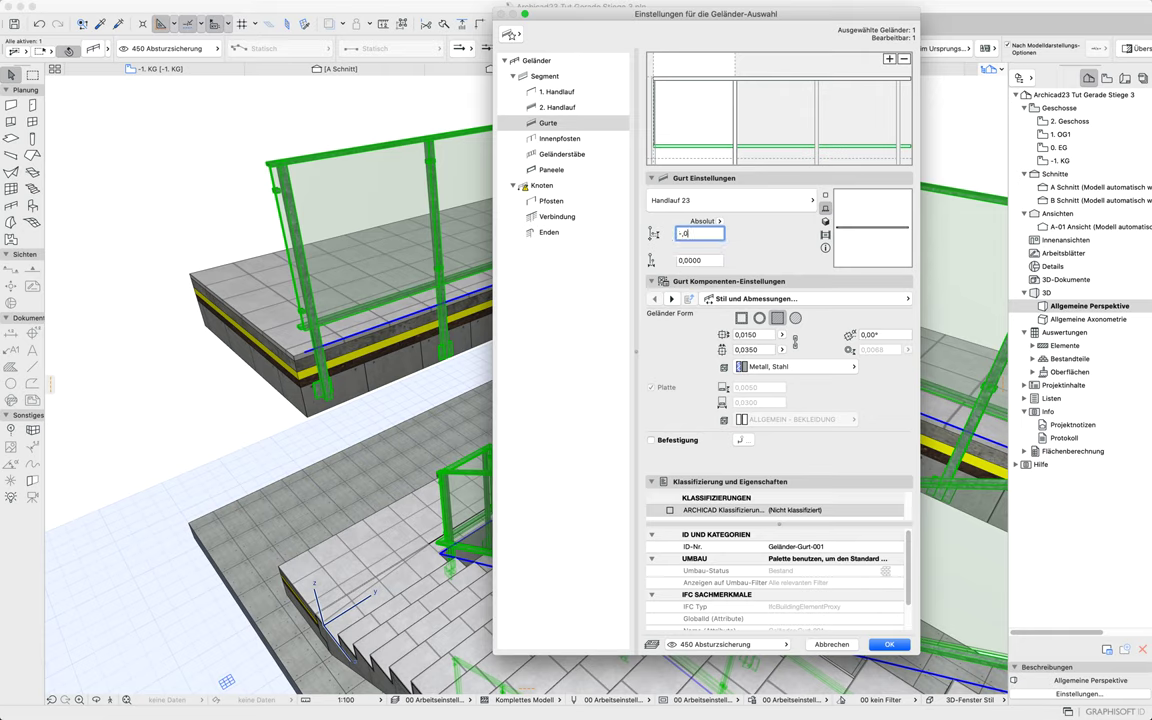
type("5")
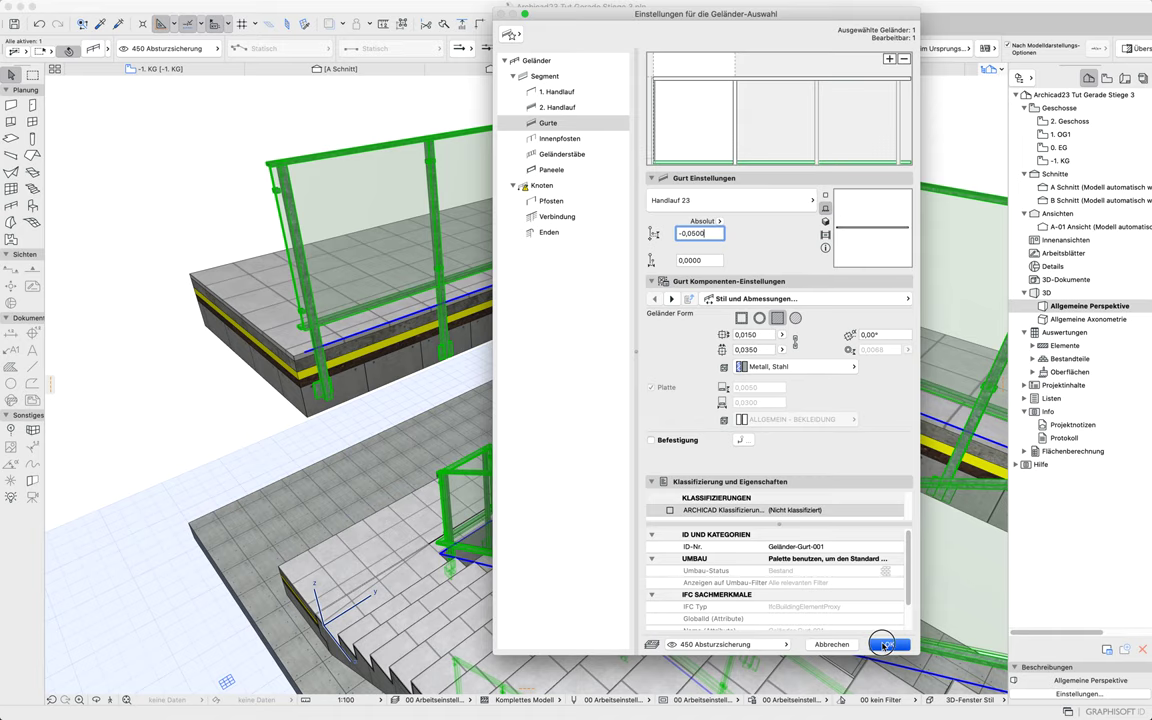
left_click(888, 644)
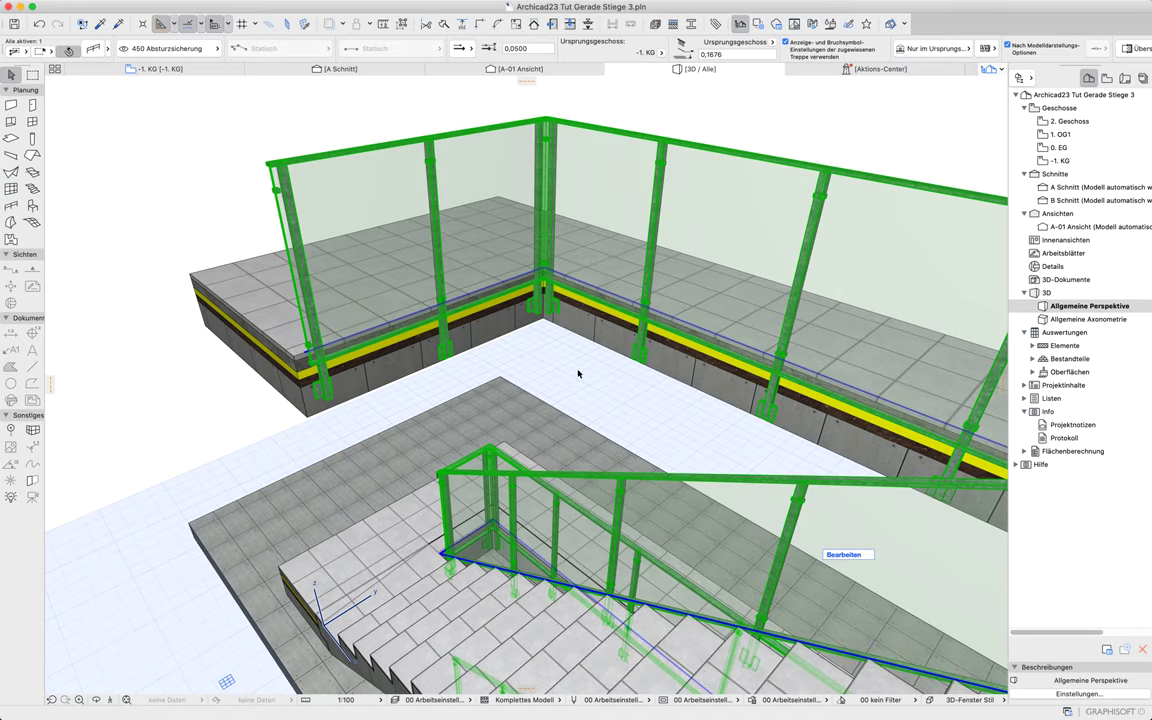
Examine the lower rail's position along the stair treads and landing slab edges, and review the whole railing from several sides
middle_click_drag(579, 364, 625, 261, "shift")
middle_click_drag(580, 417, 764, 504, "shift")
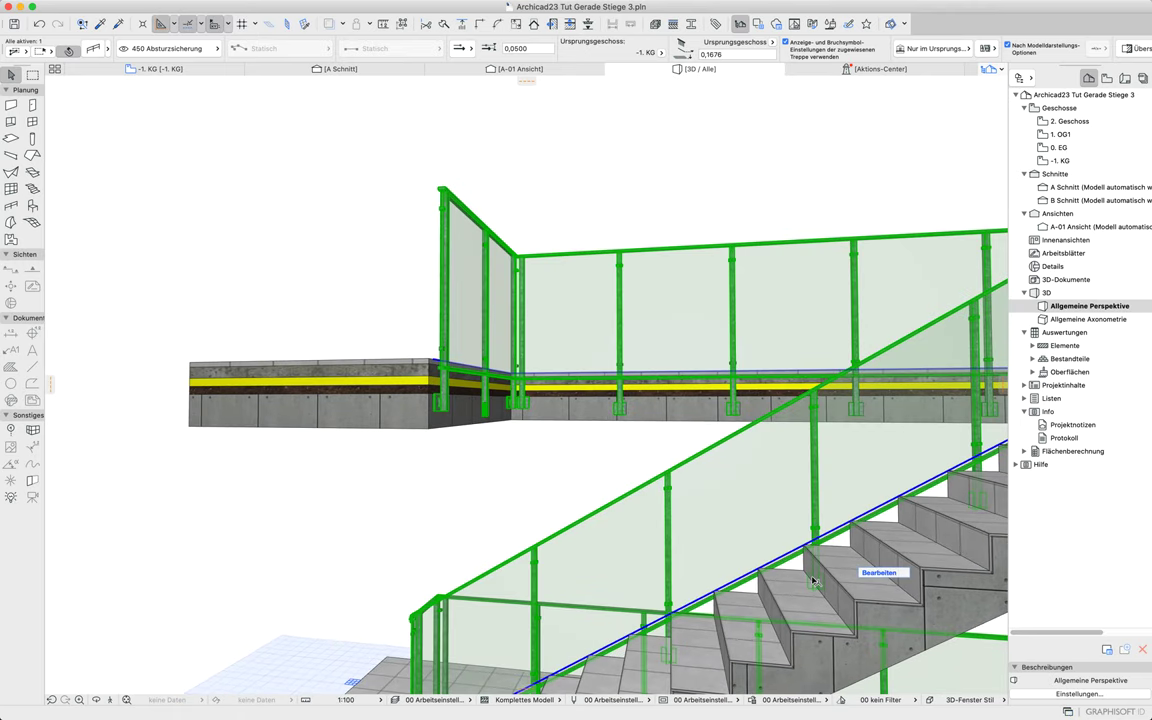
scroll(866, 600, "up", 5)
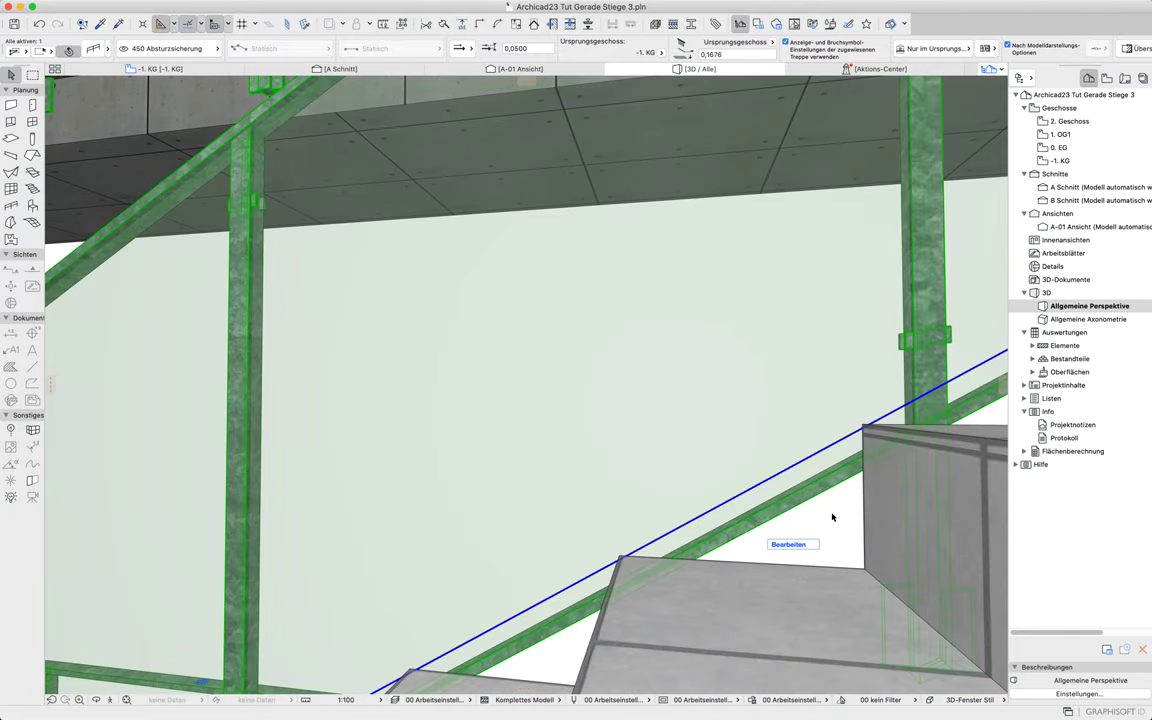
middle_click_drag(723, 498, 869, 532, "shift")
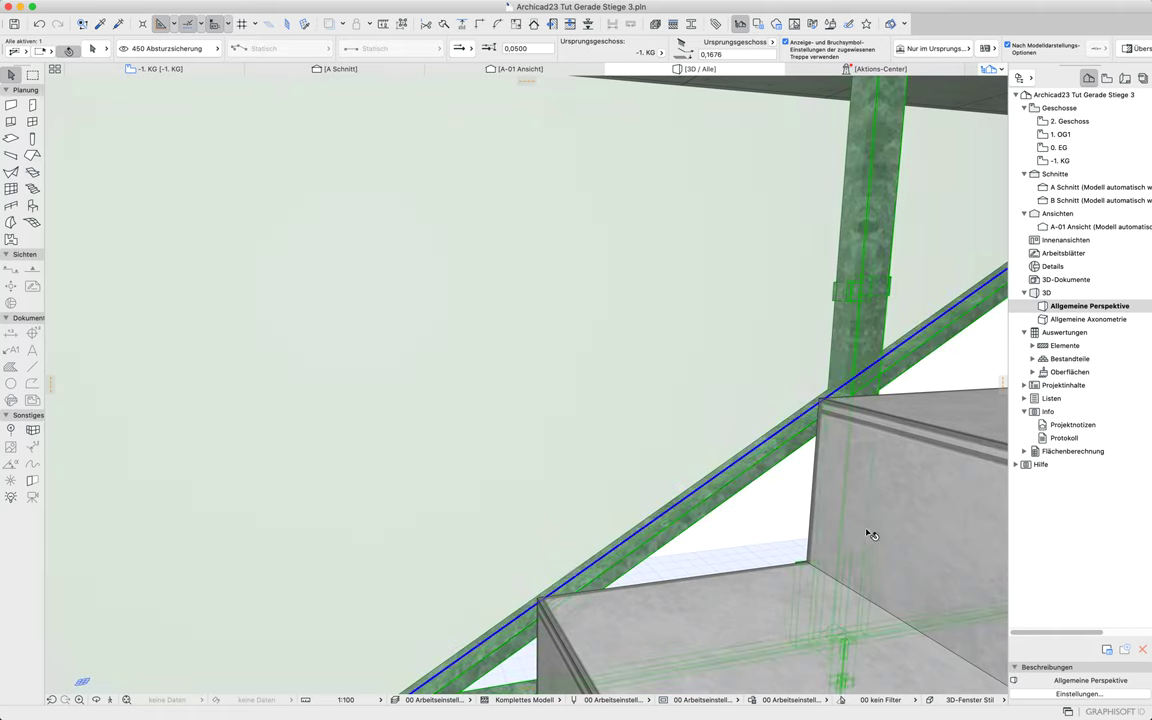
scroll(776, 522, "down", 5)
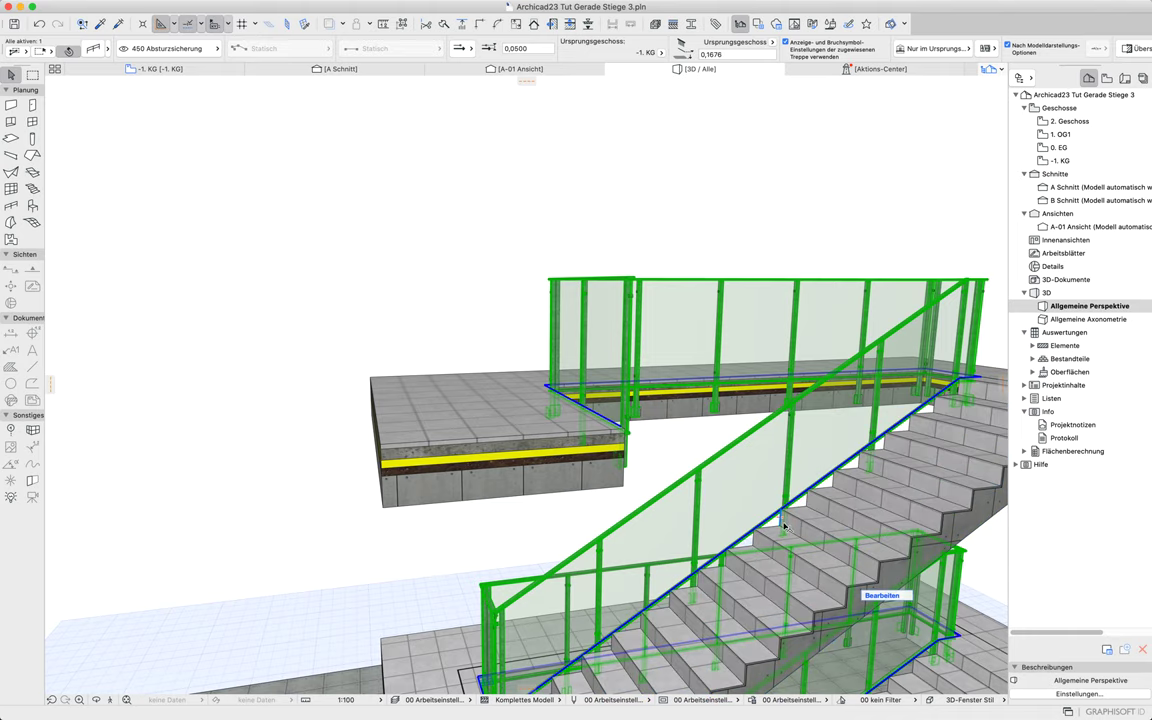
scroll(635, 450, "down", 5)
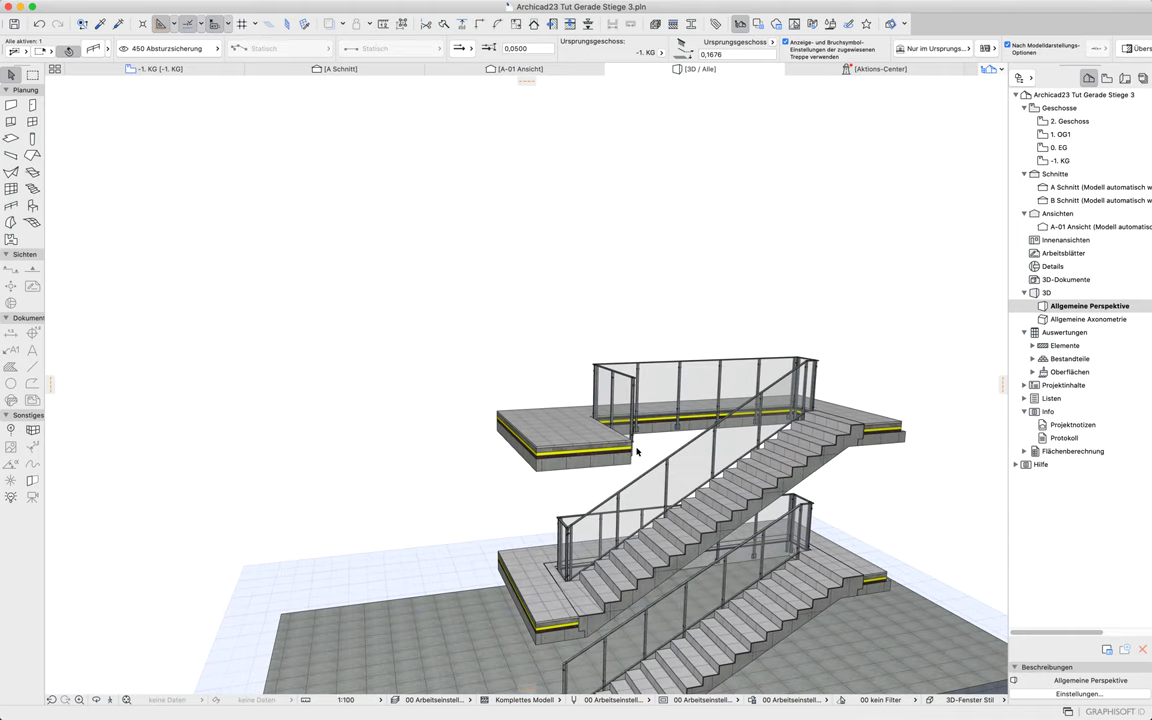
mouse_move(660, 555)
middle_mouse_down("shift")
mouse_move(936, 519)
mouse_move(909, 376)
mouse_move(794, 462)
middle_mouse_up("shift")
middle_click_drag(728, 558, 589, 298, "shift")
scroll(589, 299, "down", 5)
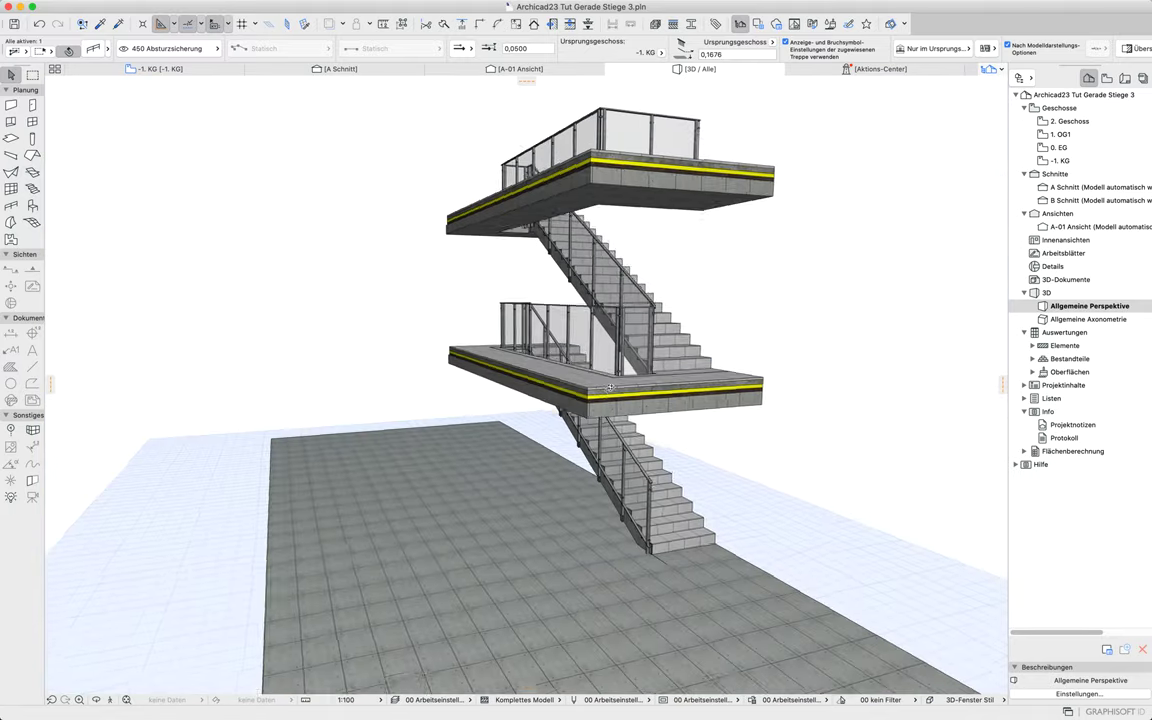
Save the selected railing's complete settings as a new favourite named "Paneelgeländer mit Befestigungen"
middle_click_drag(583, 391, 350, 376, "shift")
middle_click_drag(720, 270, 374, 320, "shift")
middle_click_drag(583, 245, 278, 211, "shift")
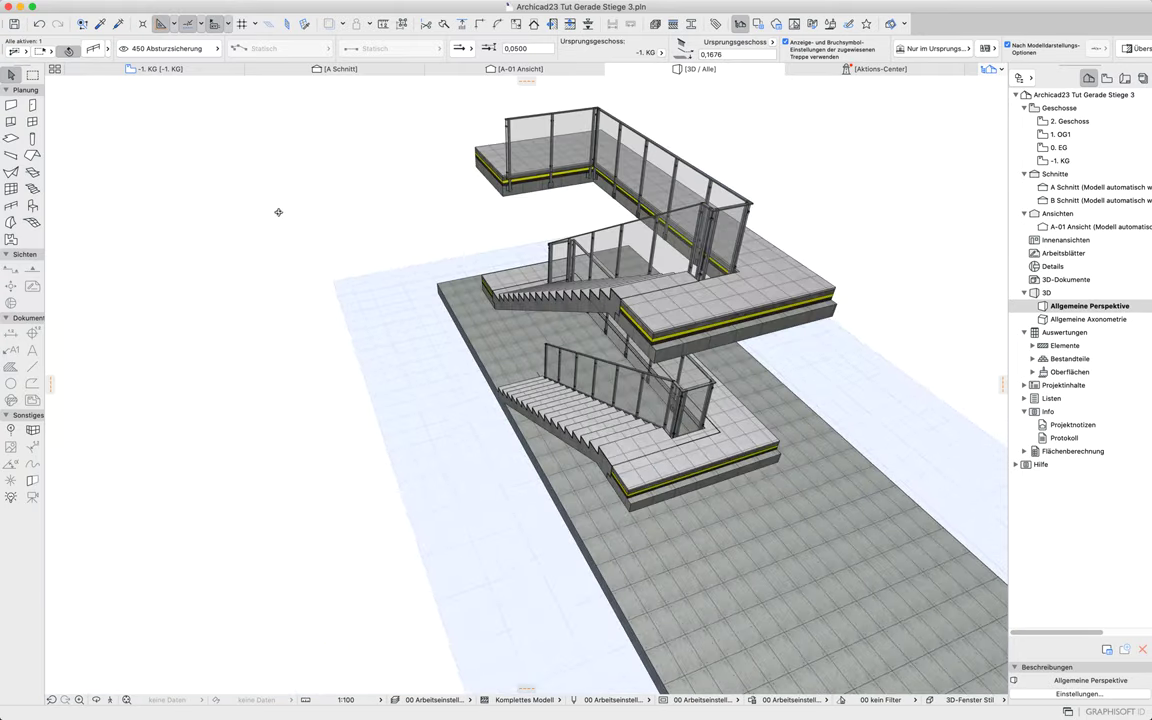
middle_click_drag(592, 301, 732, 302, "shift")
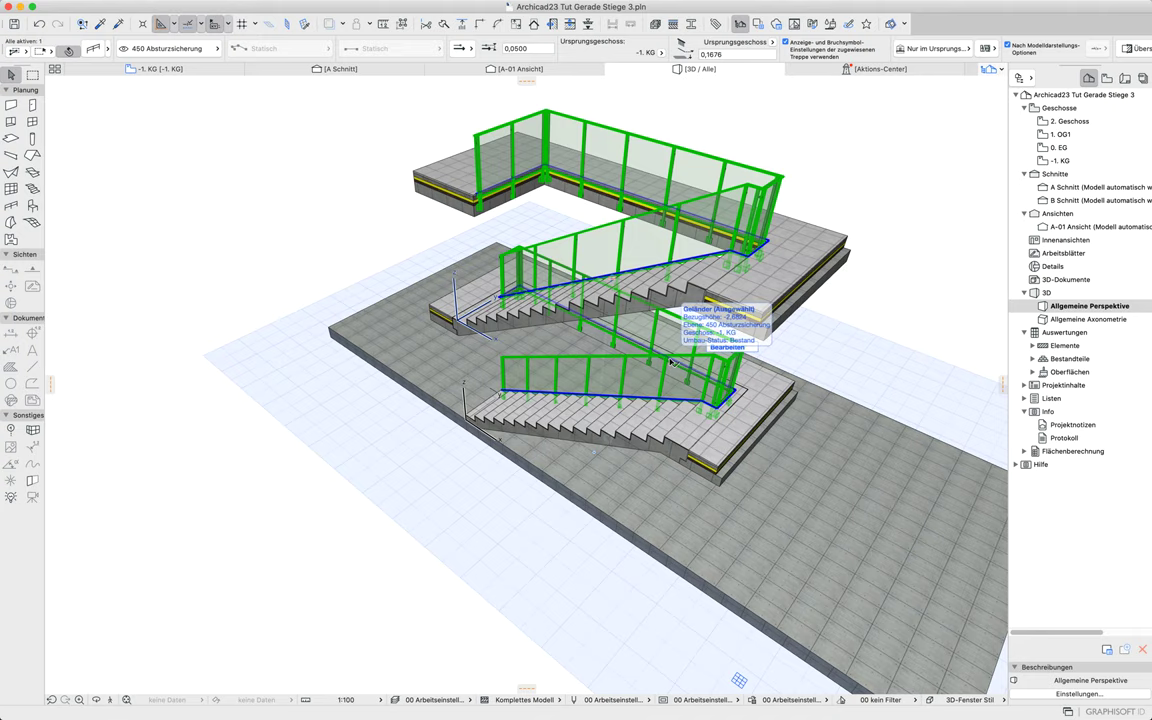
key("super+t")
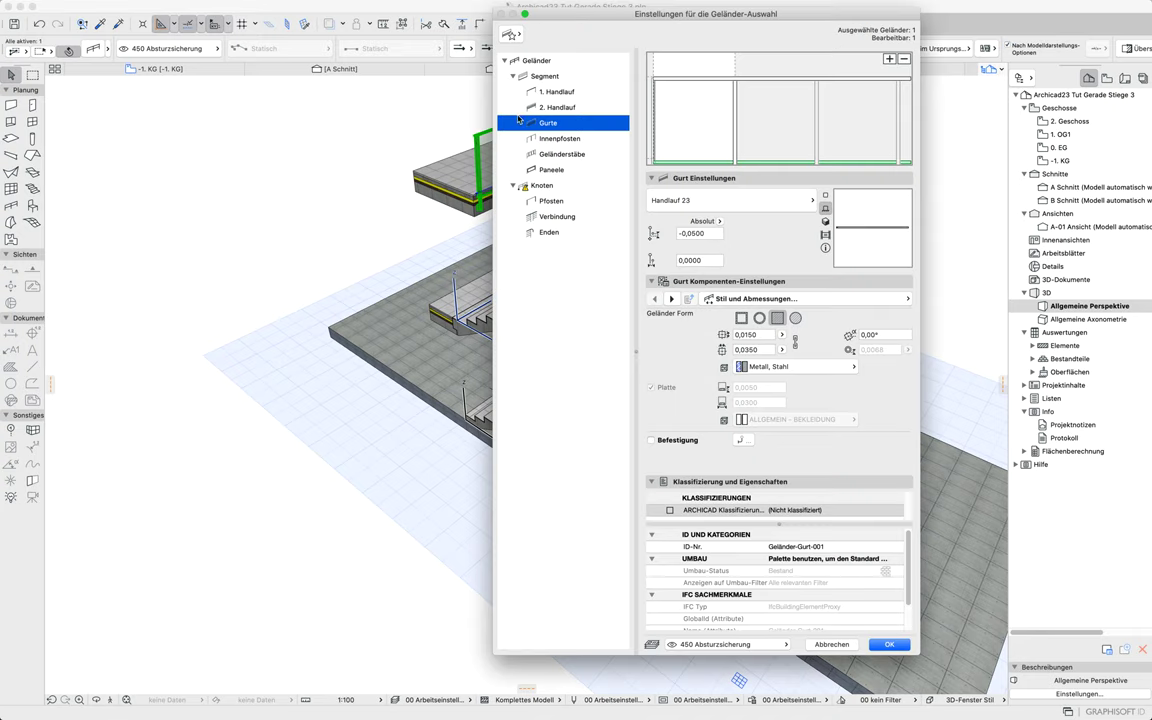
left_click(509, 61)
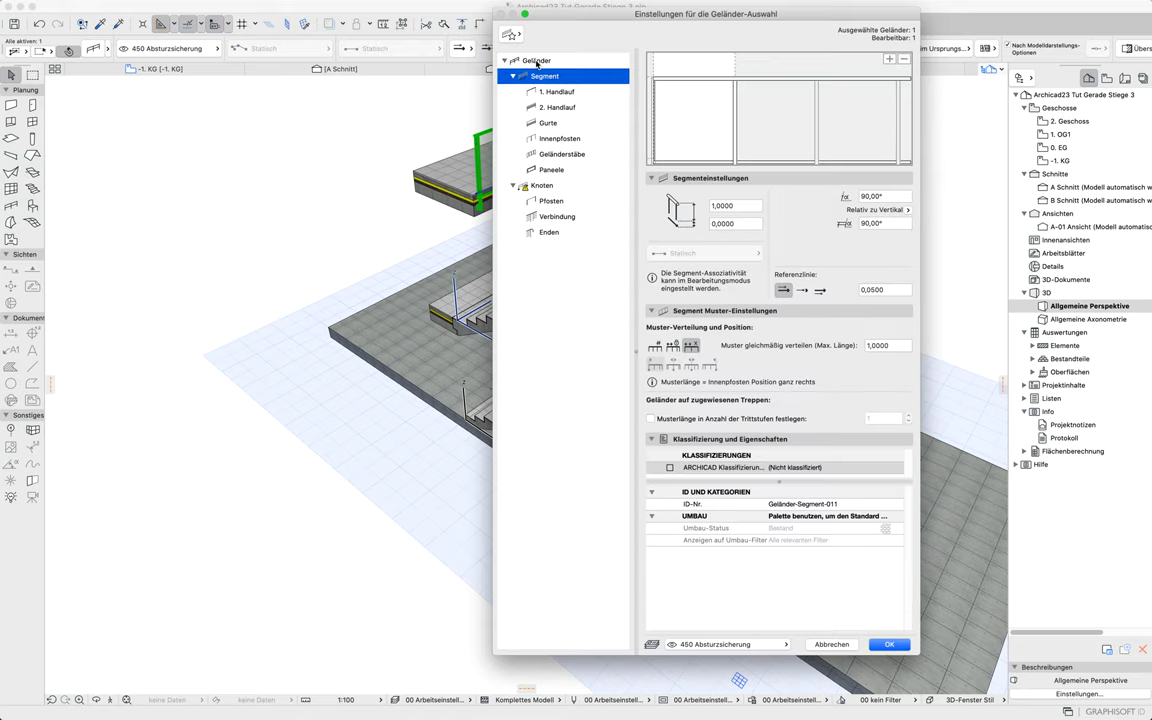
left_click(530, 61)
left_click(508, 35)
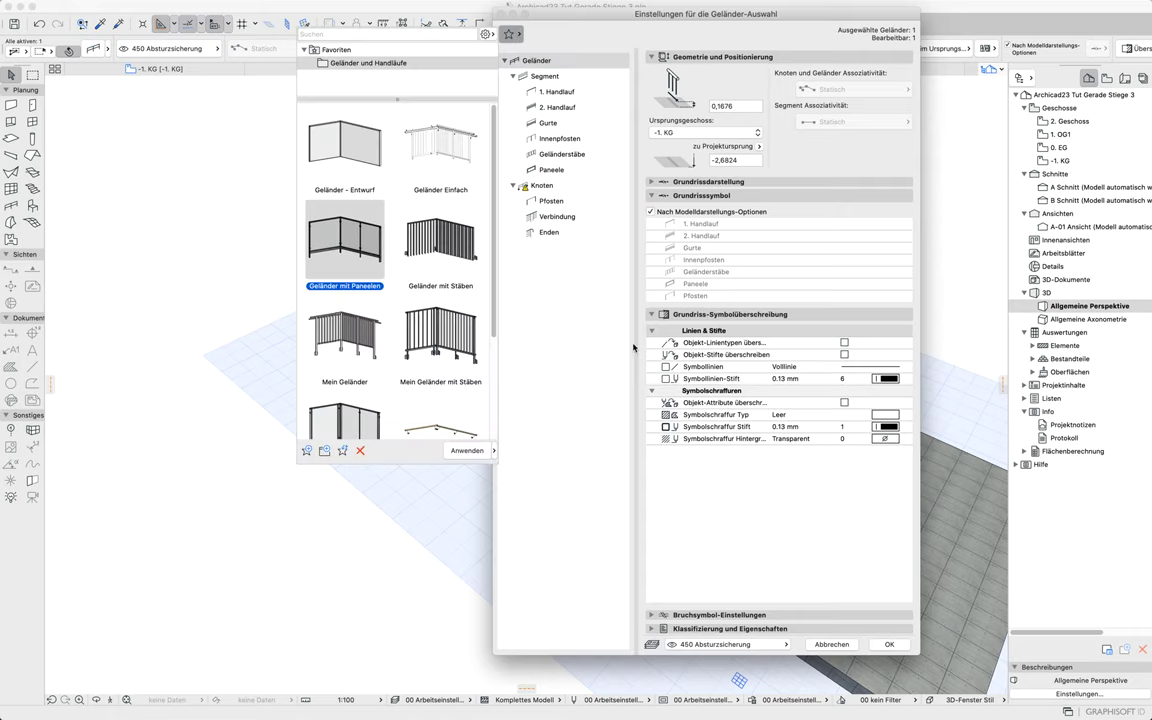
left_click(307, 451)
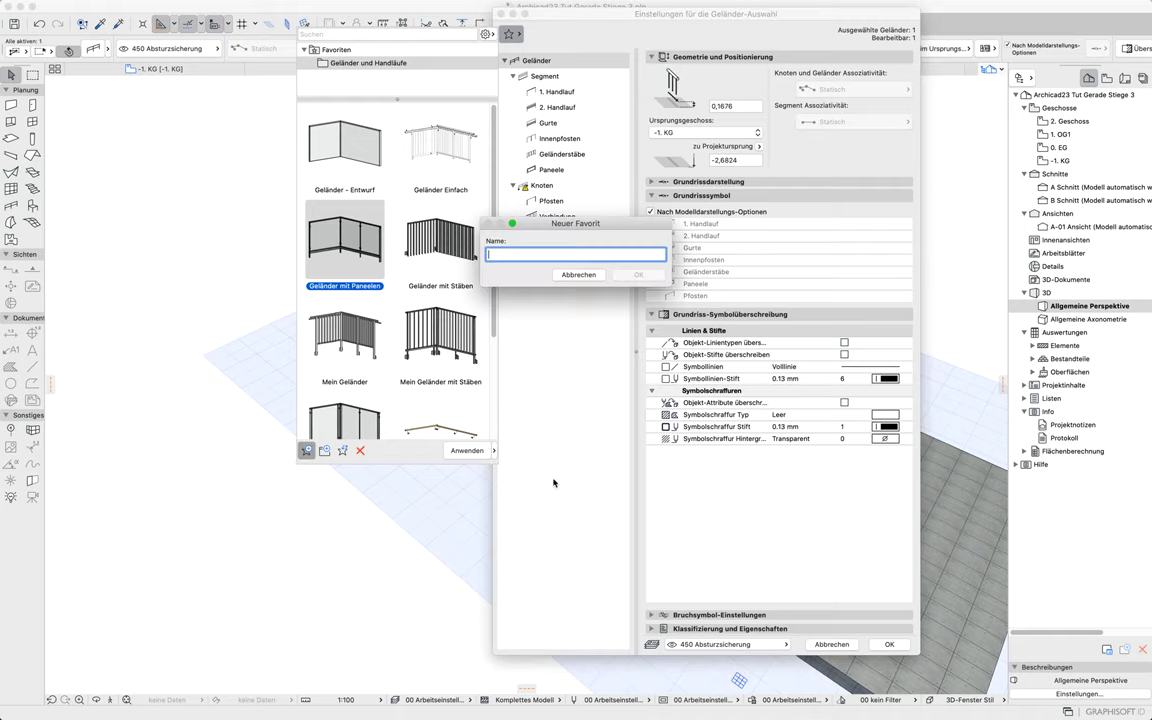
type("P")
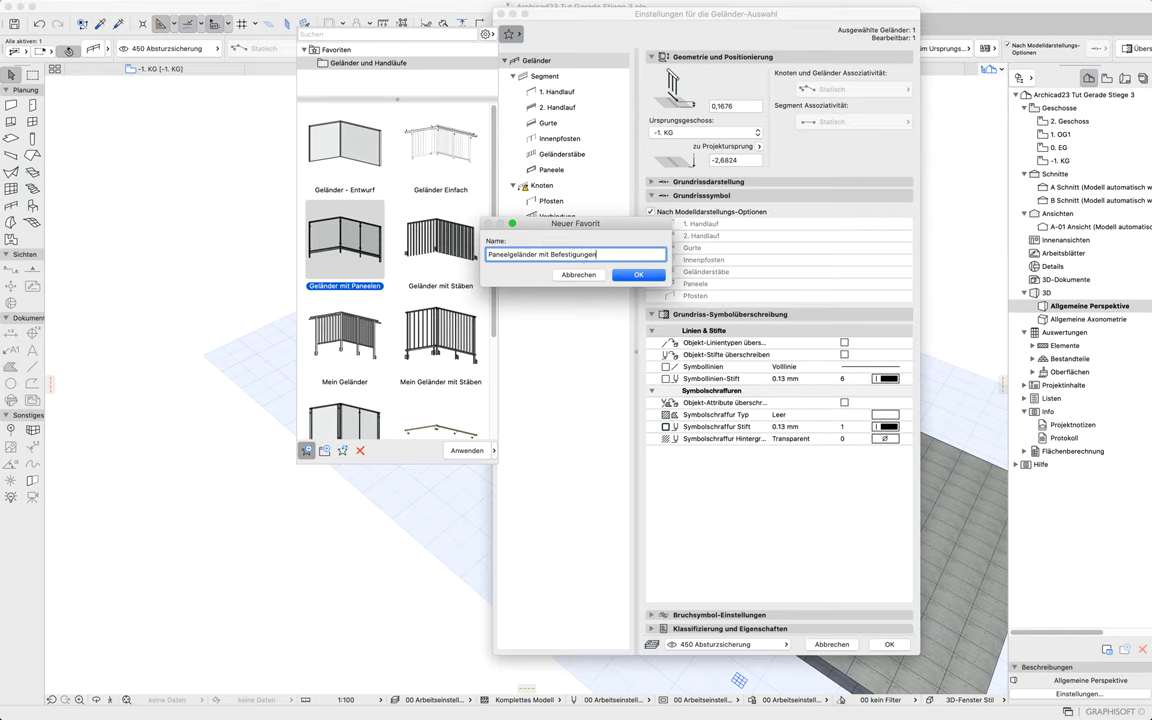
left_click(638, 274)
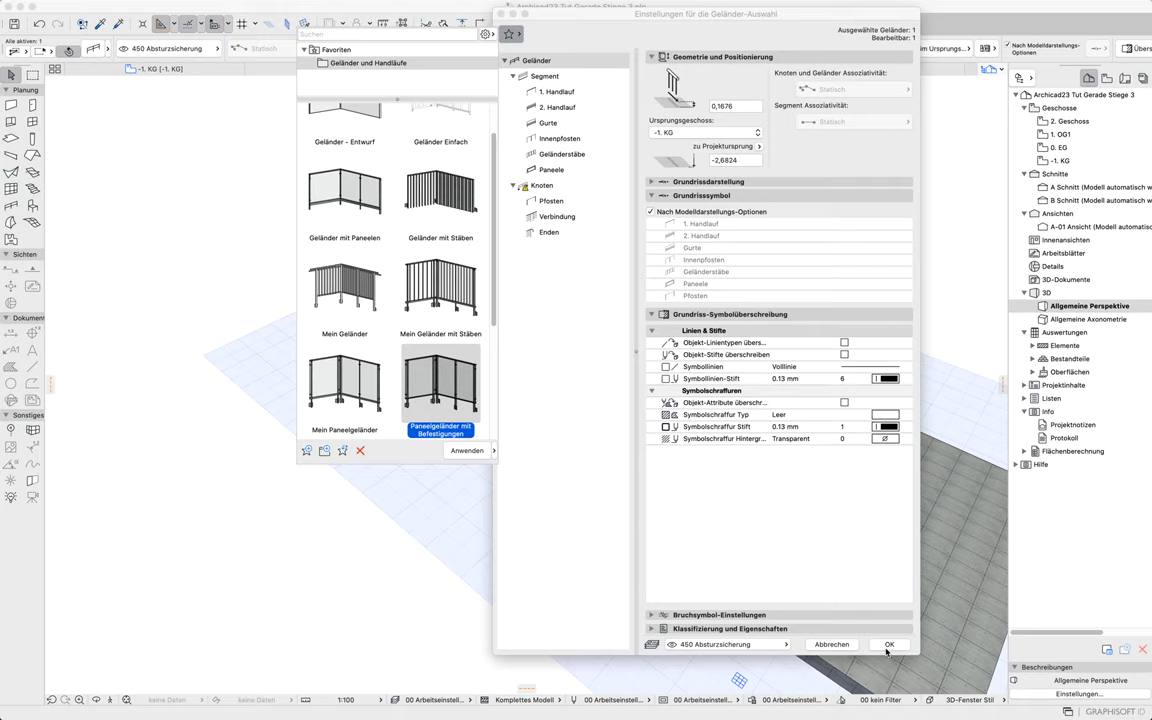
left_click(576, 458)
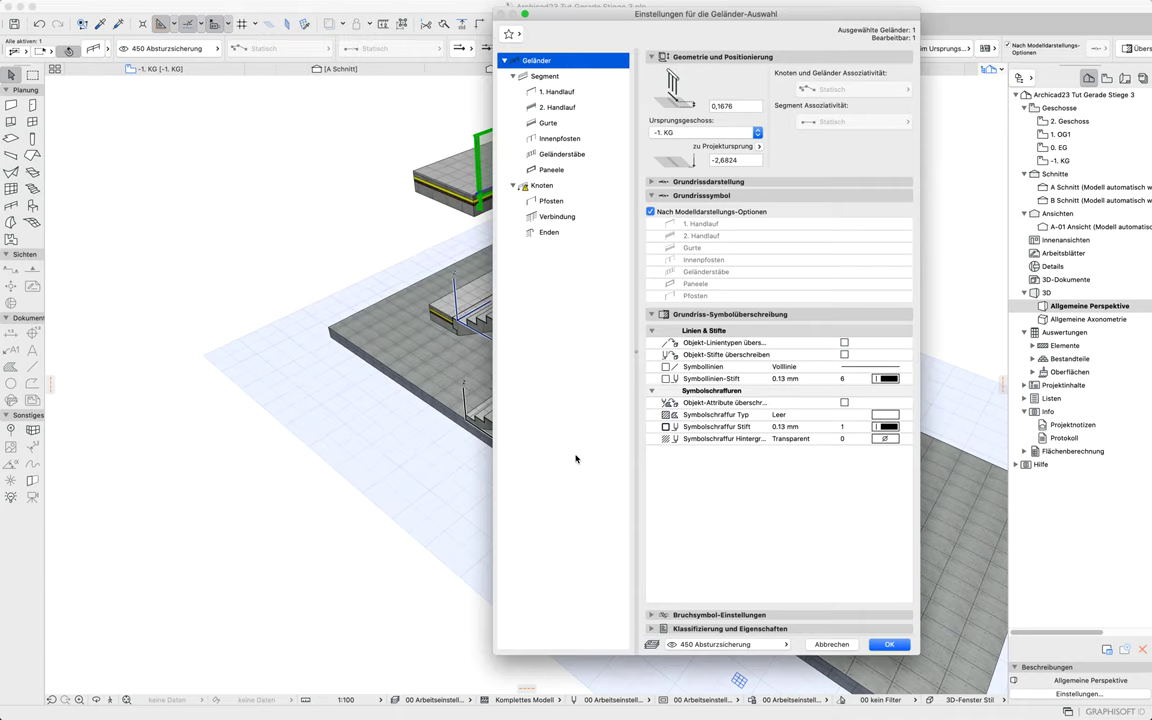
Remove the panel from the railing's segment pattern
left_click(552, 77)
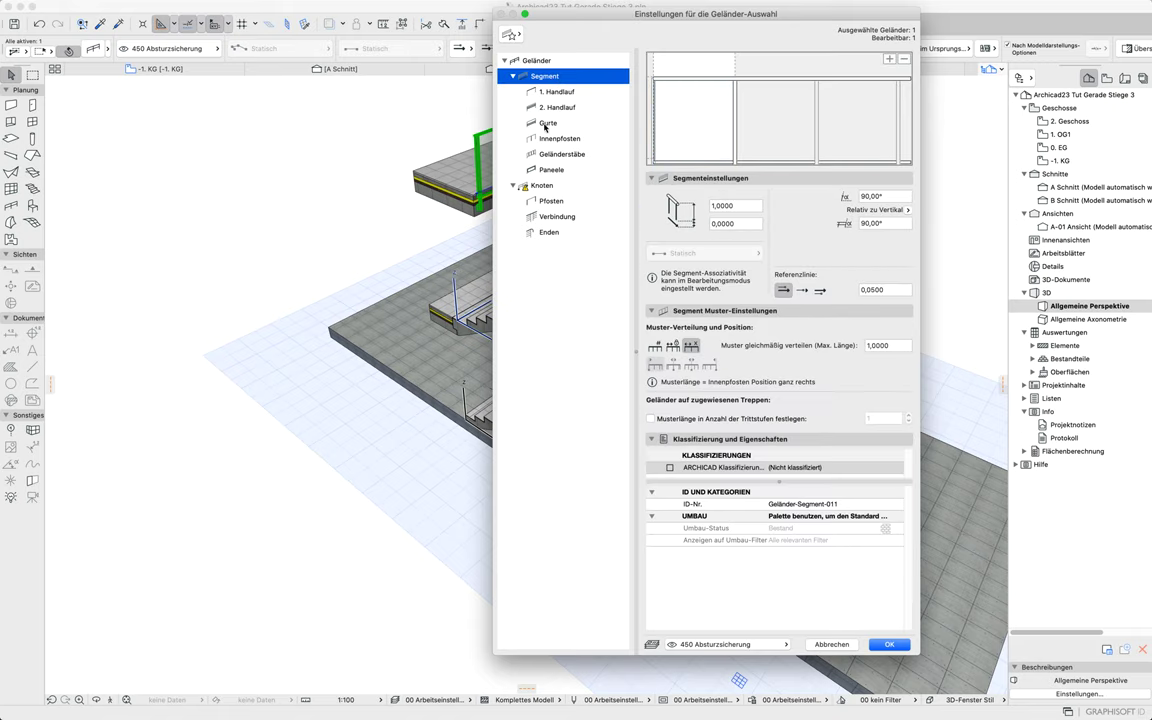
left_click(551, 170)
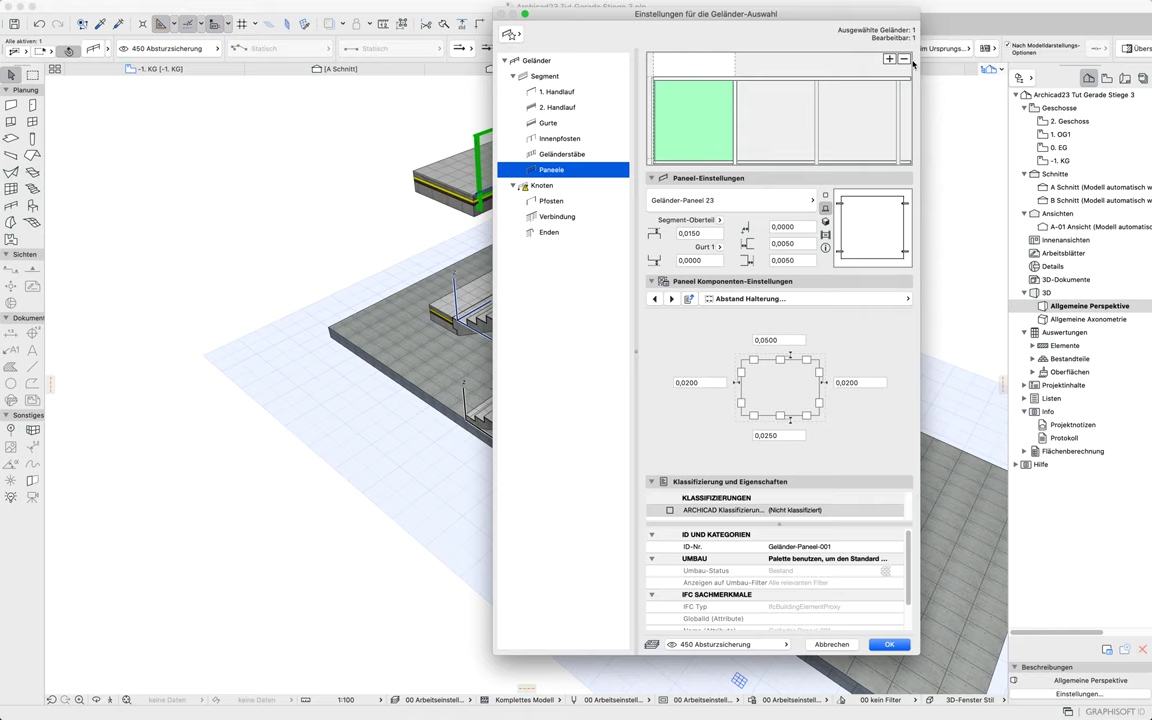
left_click(905, 62)
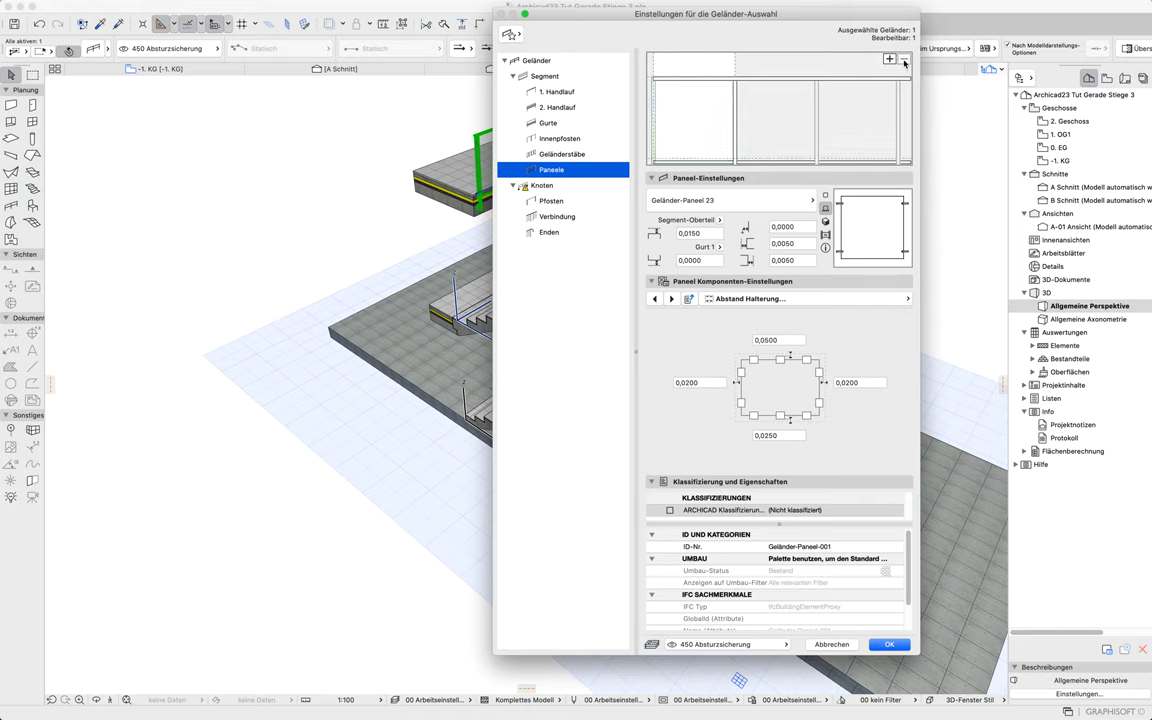
Add balusters to the railing segment and delete the extra baluster at 0,1000 from their pattern
left_click(548, 155)
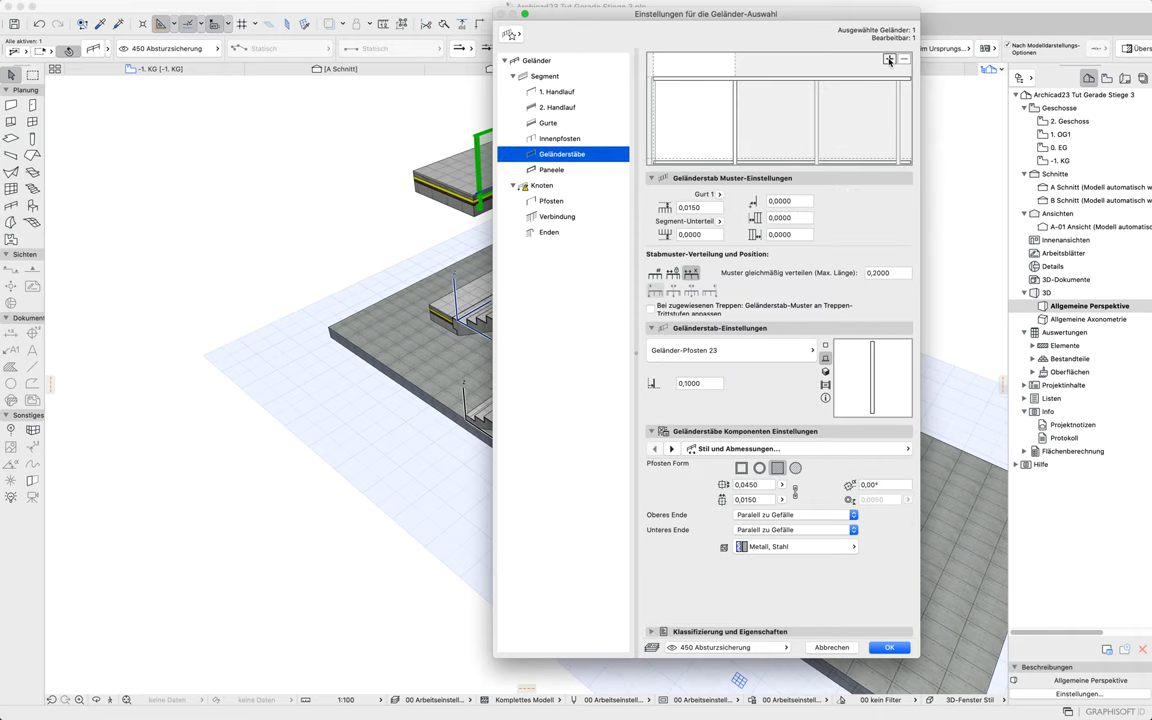
left_click(675, 112)
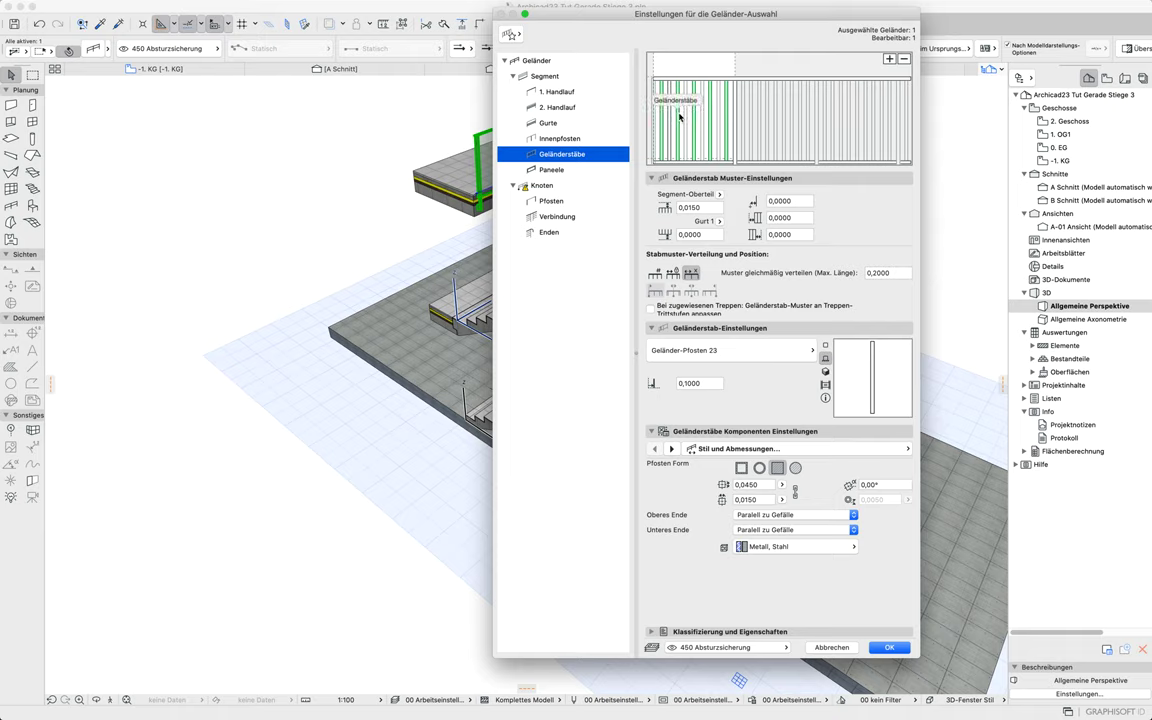
left_click(906, 60)
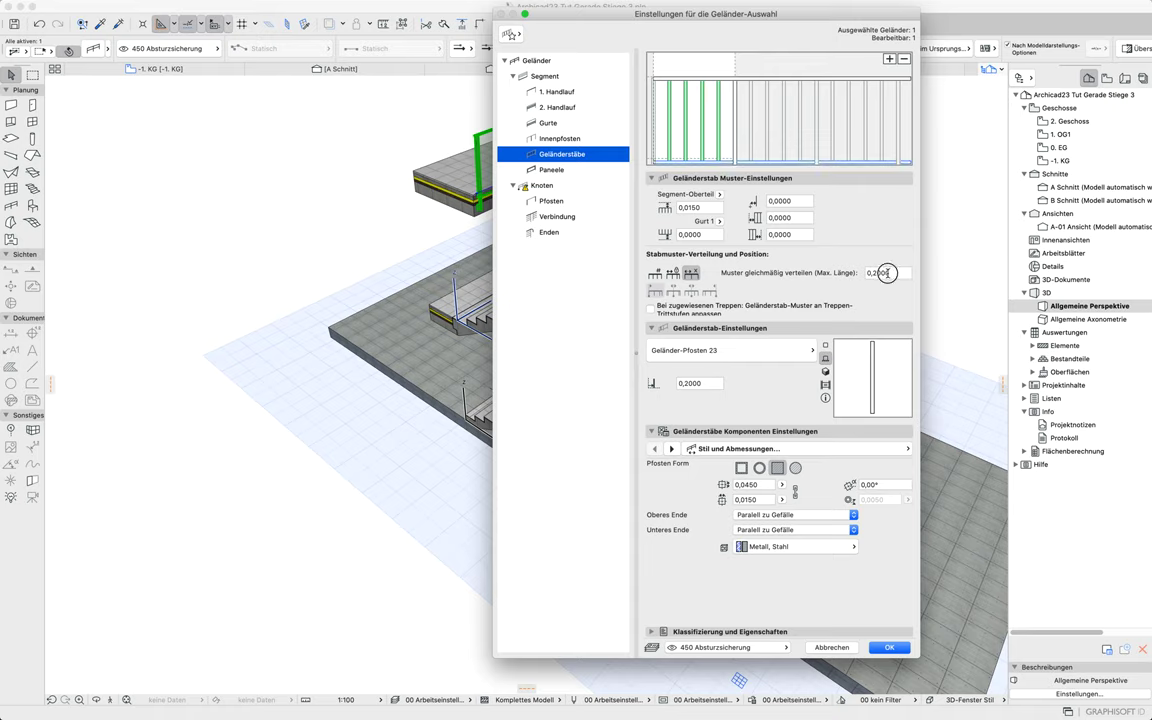
Set the evenly distributed baluster pattern's maximum length to 0,12 and the longer side of the baluster profile to 0,035
left_click(877, 273)
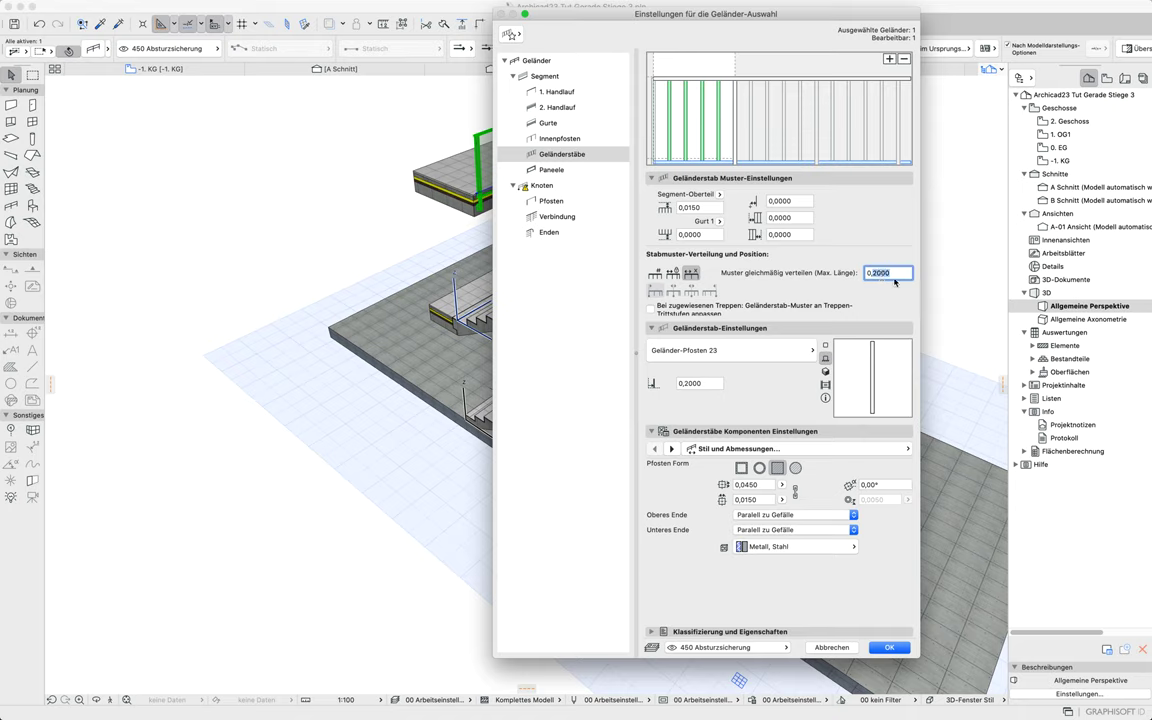
type("0,1")
left_click(778, 418)
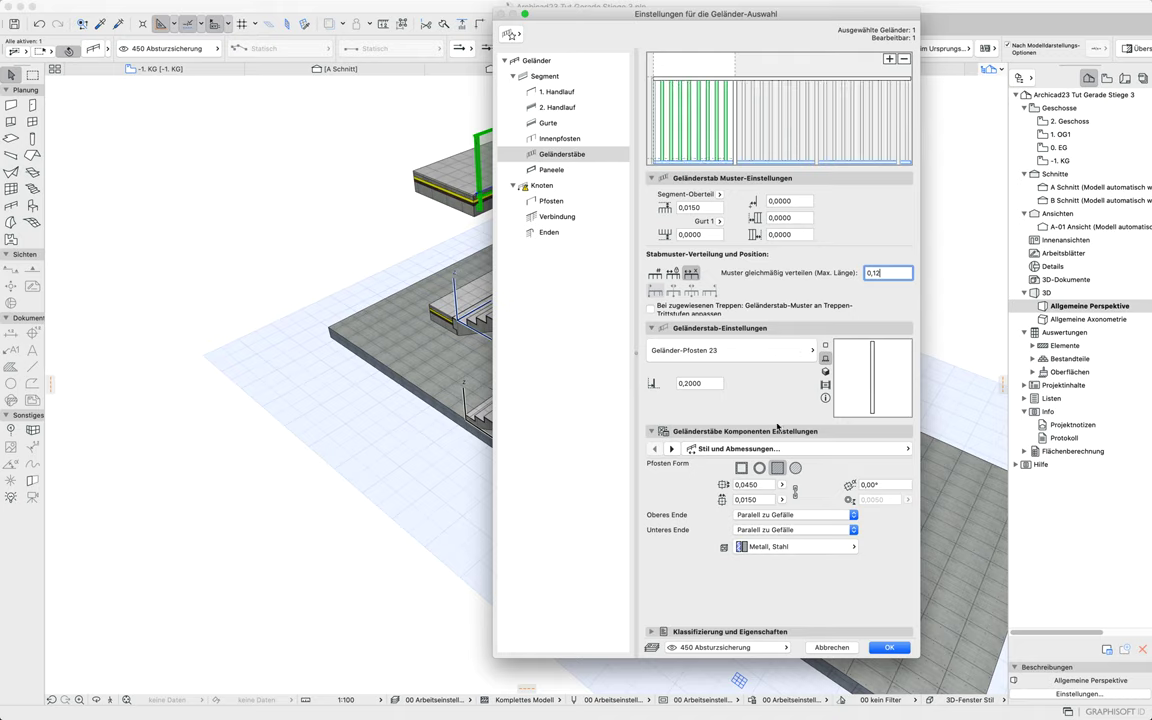
left_click(754, 486)
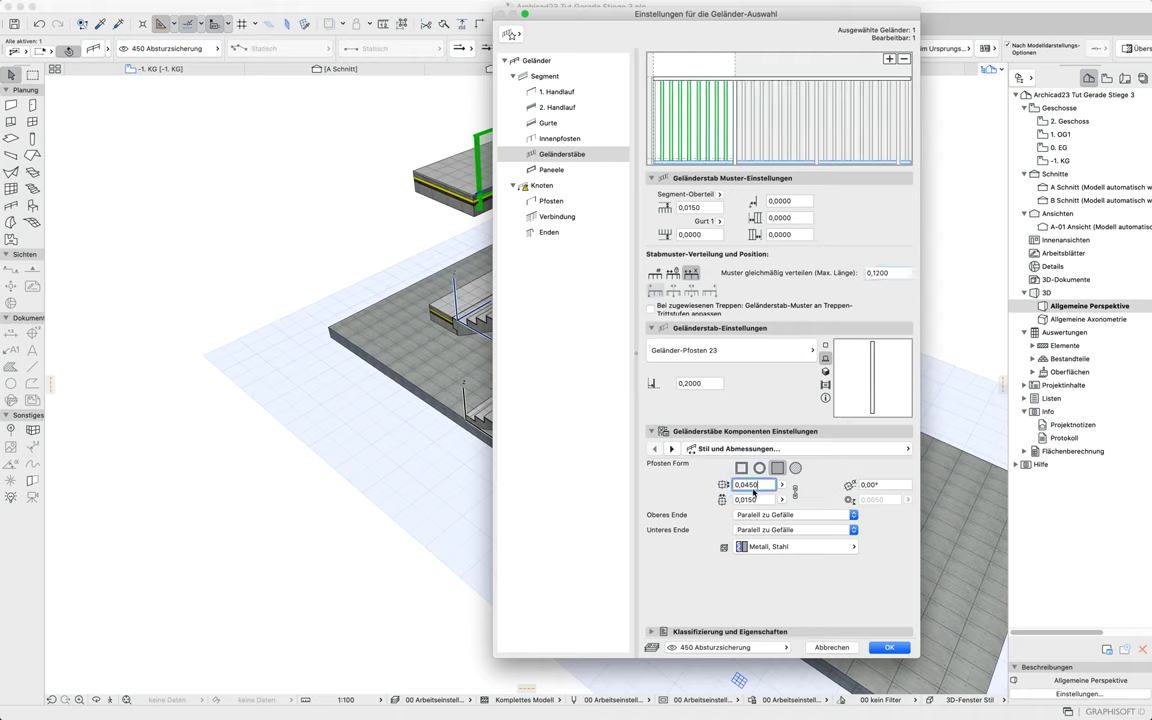
left_click_drag(750, 485, 745, 485)
type("3")
left_click(794, 388)
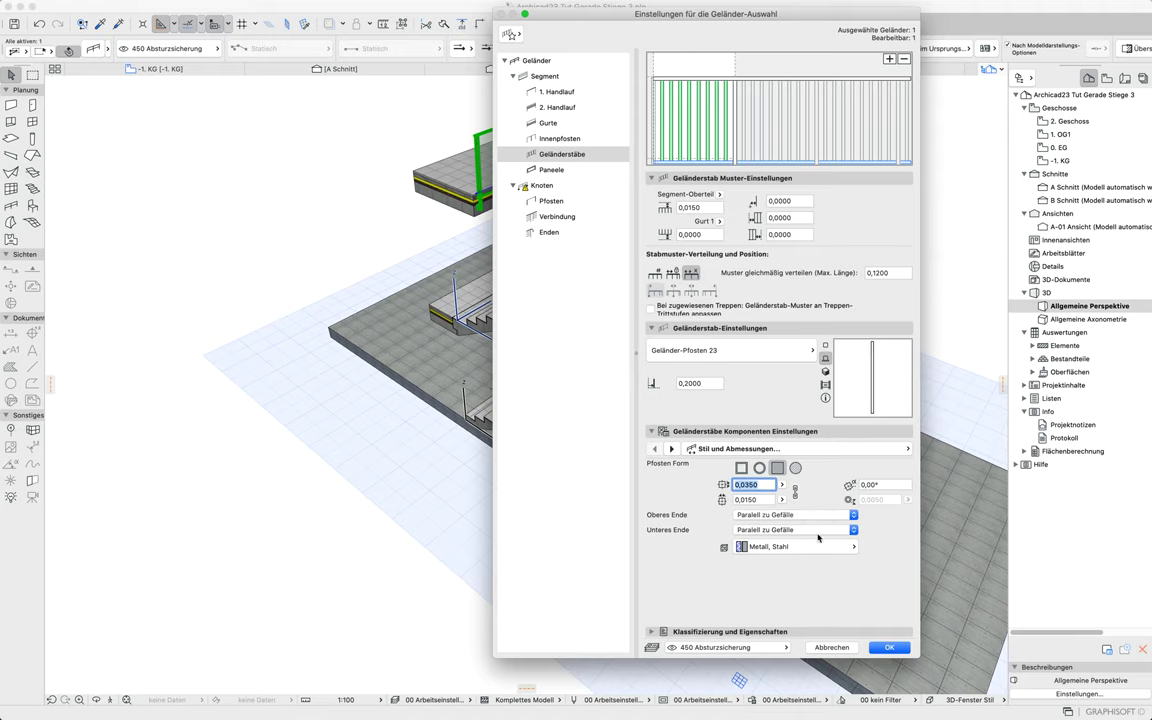